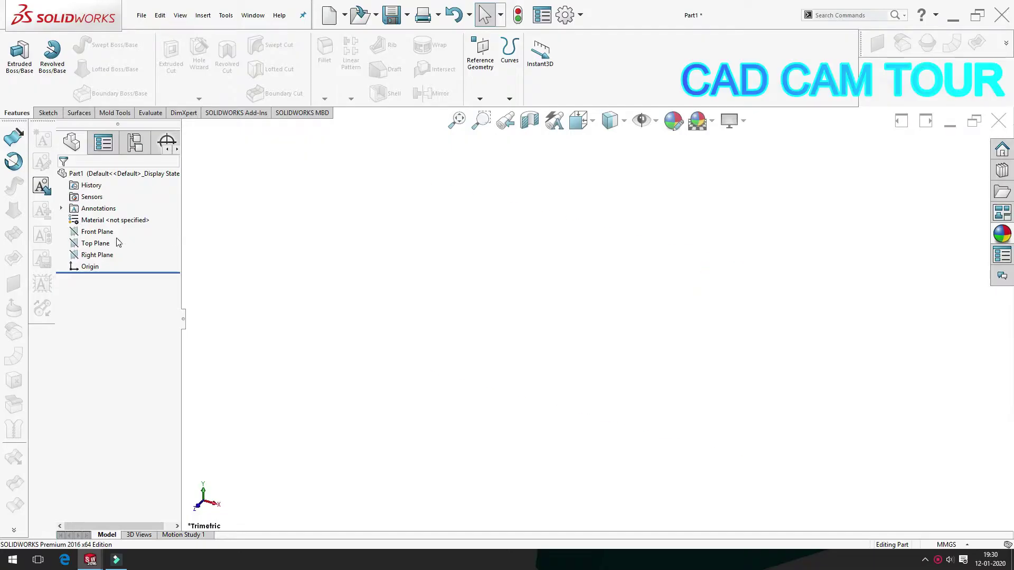
Step: Start a sketch on the Front Plane with a horizontal centerline from the origin
left_click(98, 232)
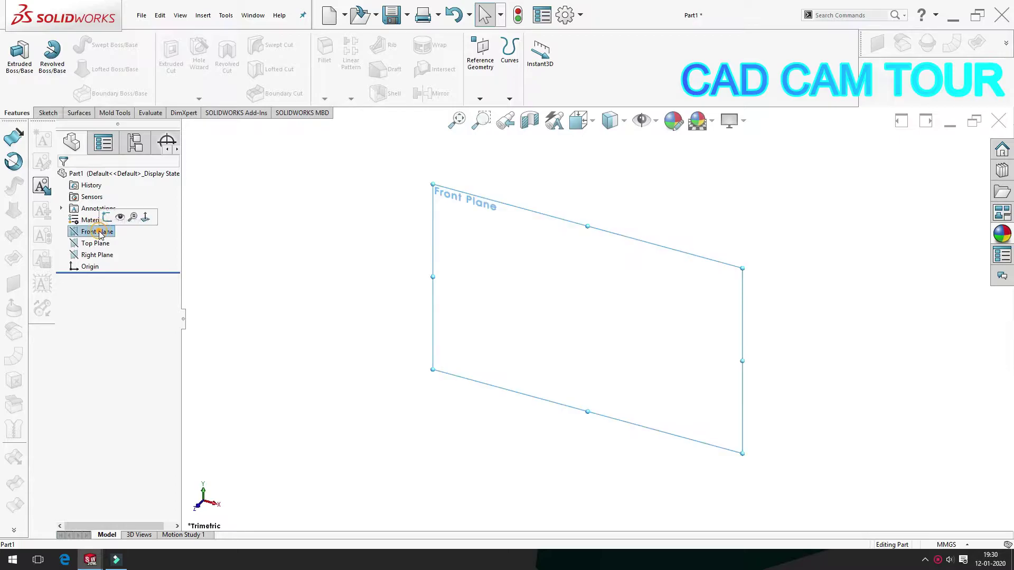
left_click(108, 219)
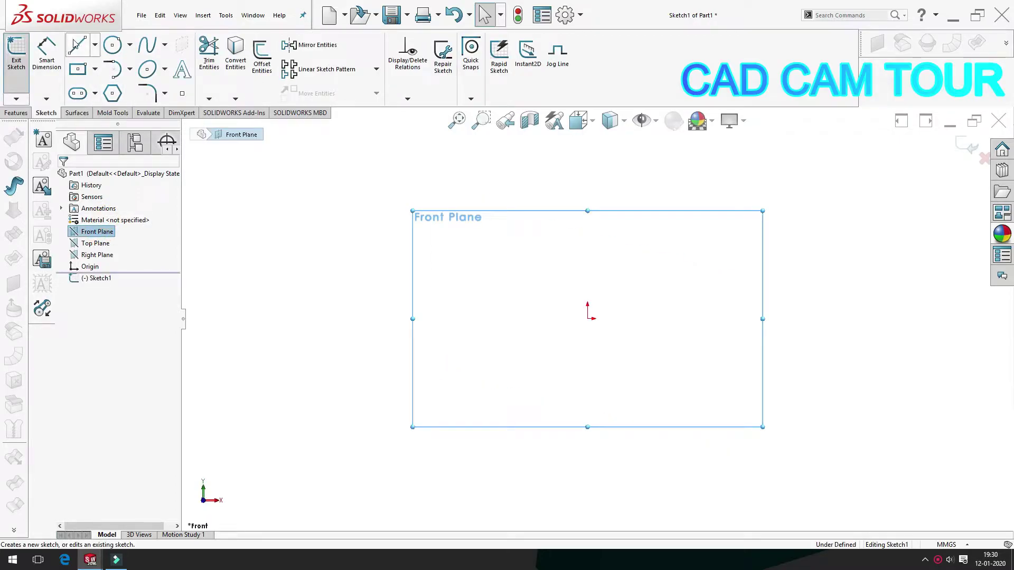
left_click(95, 46)
left_click(104, 74)
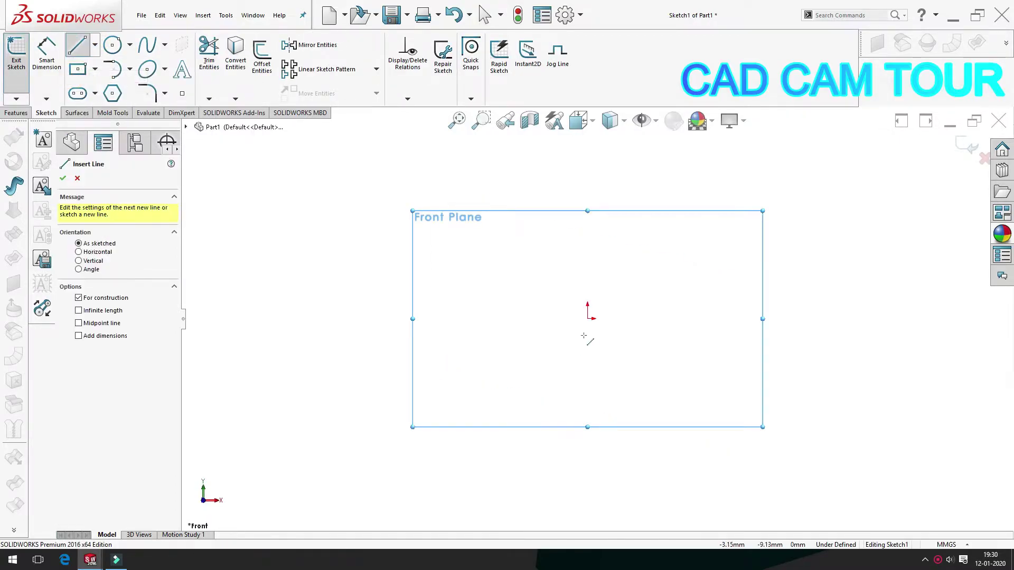
left_click(587, 319)
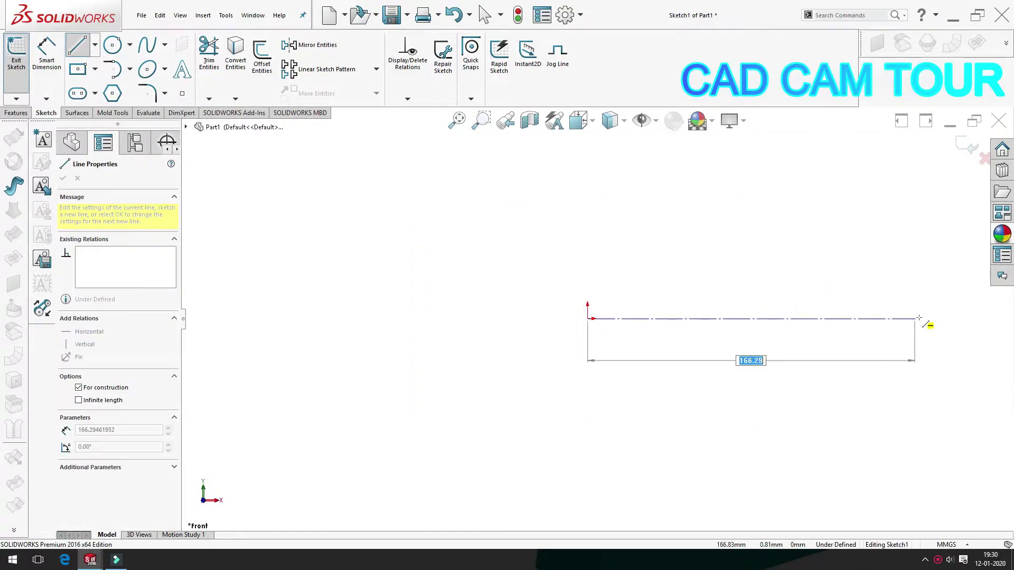
left_click(936, 319)
key("Escape")
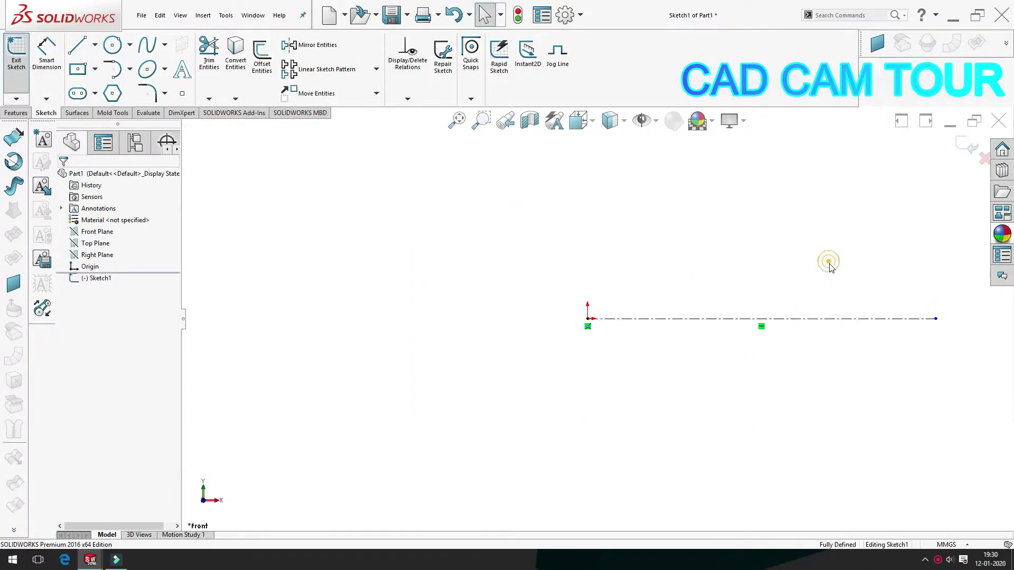
key("f")
Step: Draw a line from the origin sloping down to the right
left_click(78, 45)
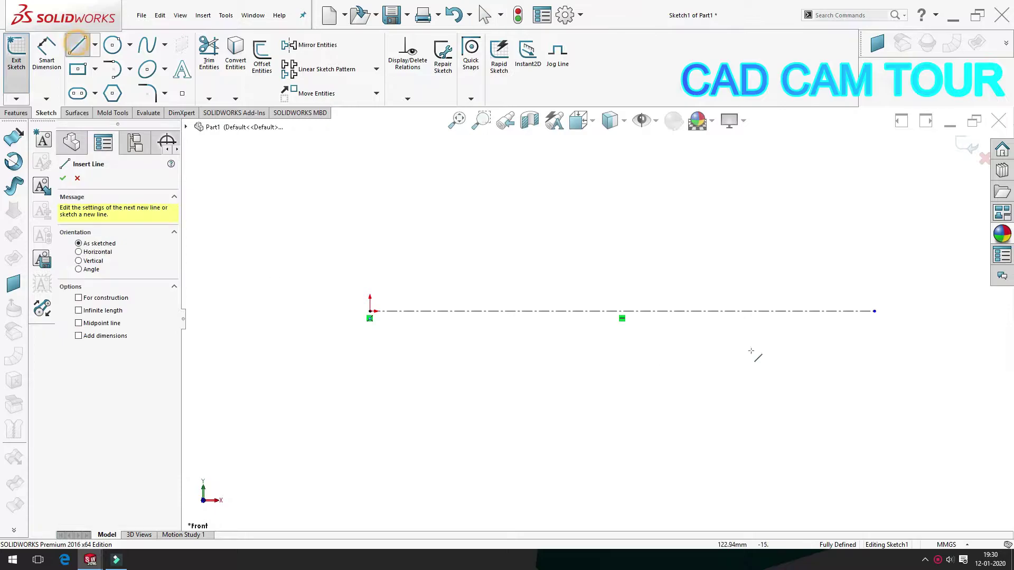
left_click(271, 306)
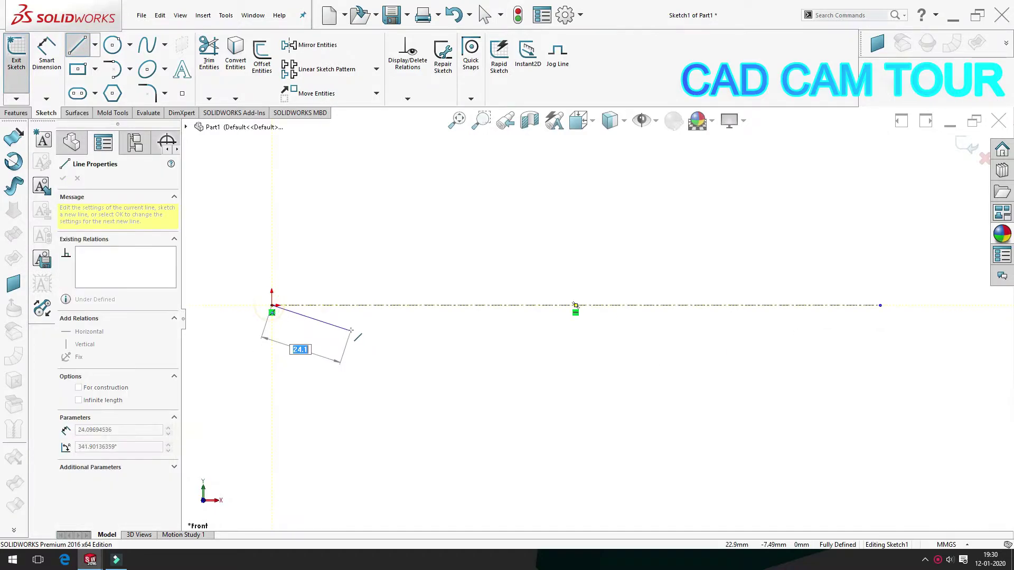
left_click(353, 328)
key("Escape")
Step: Dimension the sloped line 6 vertically and 30 horizontally
left_click(47, 53)
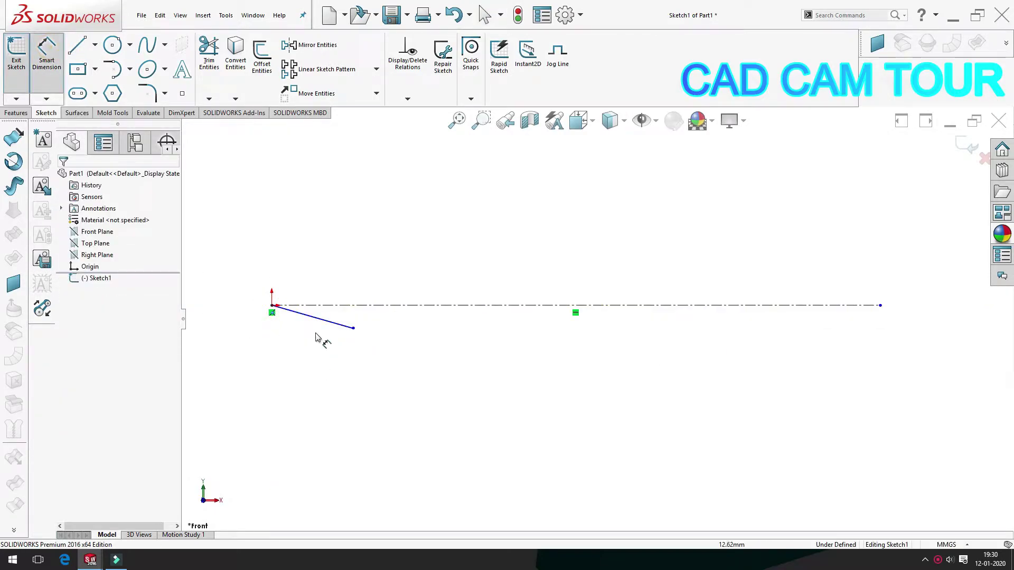
left_click(271, 307)
left_click(353, 329)
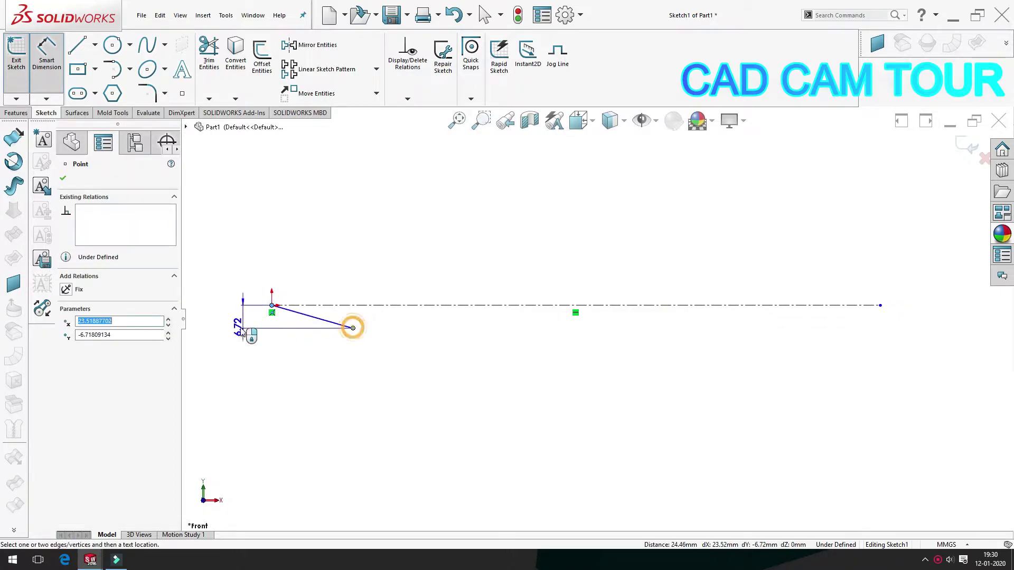
left_click(239, 331)
key("Return")
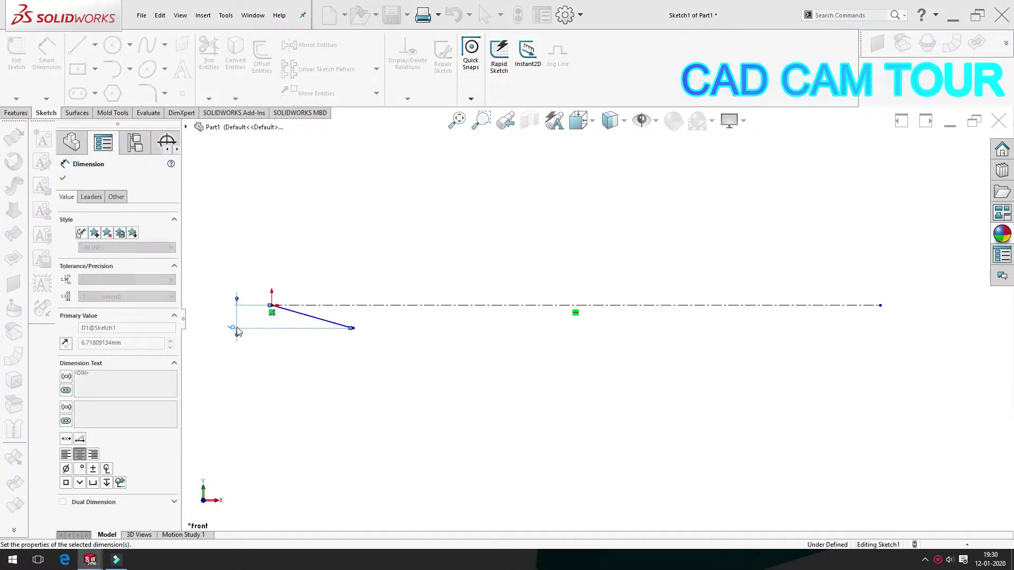
left_click(272, 306)
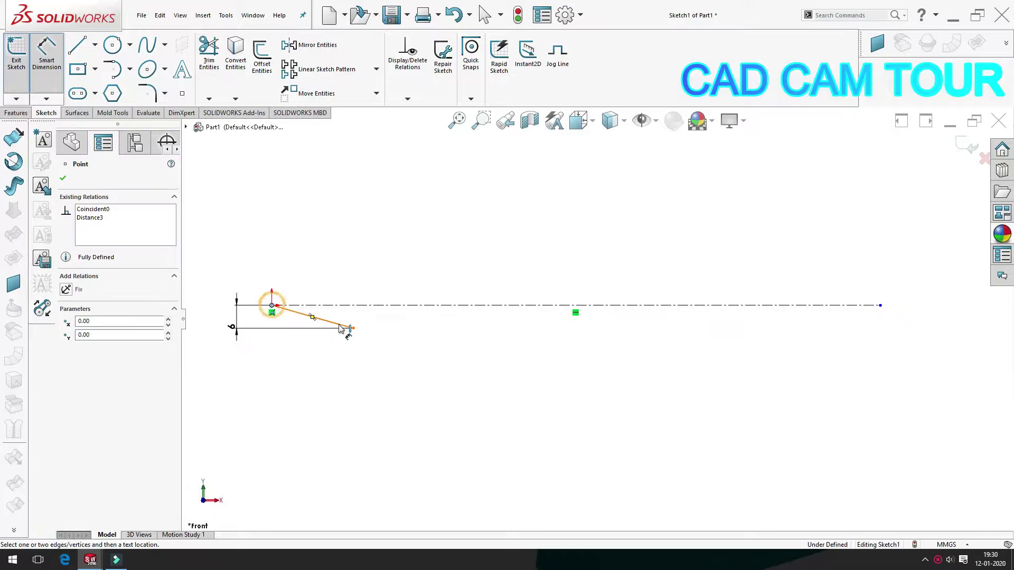
left_click(354, 329)
left_click(311, 268)
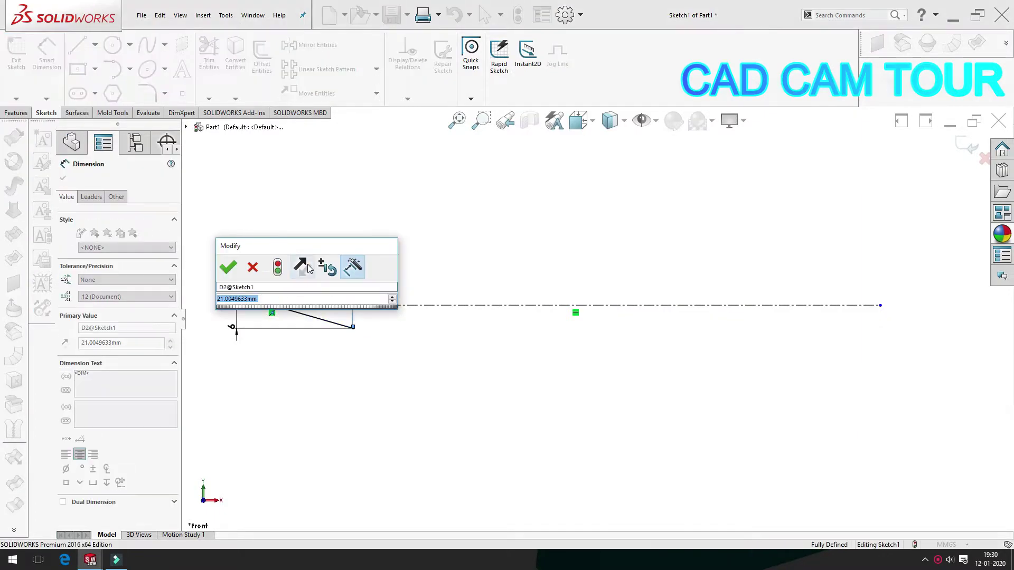
type("30")
key("Return")
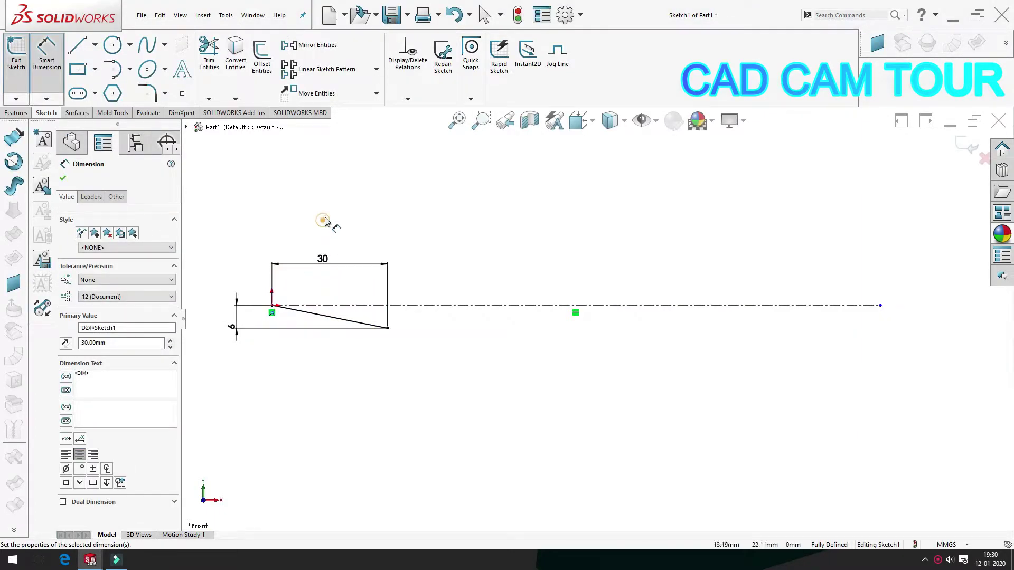
left_click(323, 221)
Step: Add a tangent arc from the line's end to the centerline, dimensioned R30
left_click(113, 68)
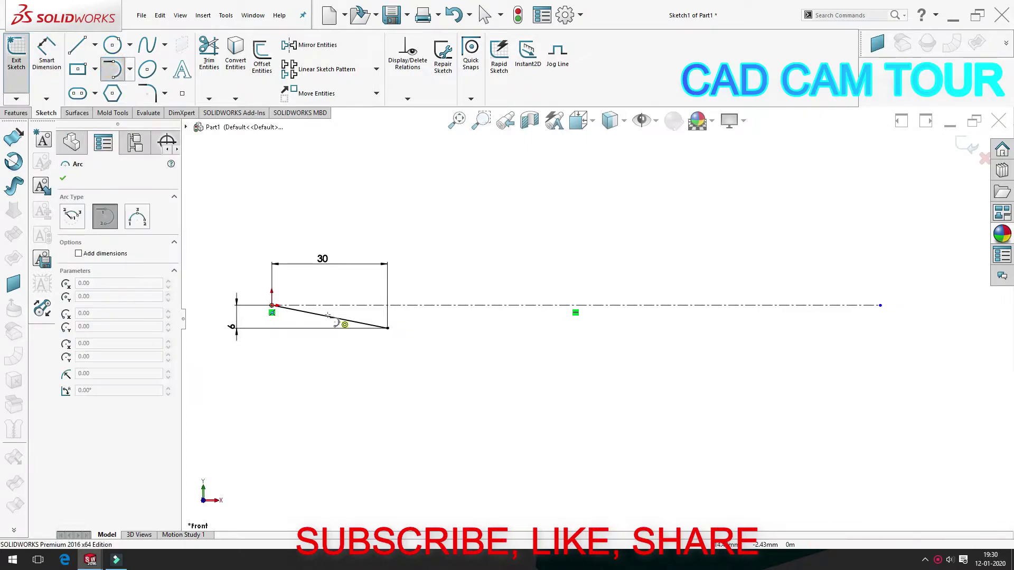
left_click(460, 306)
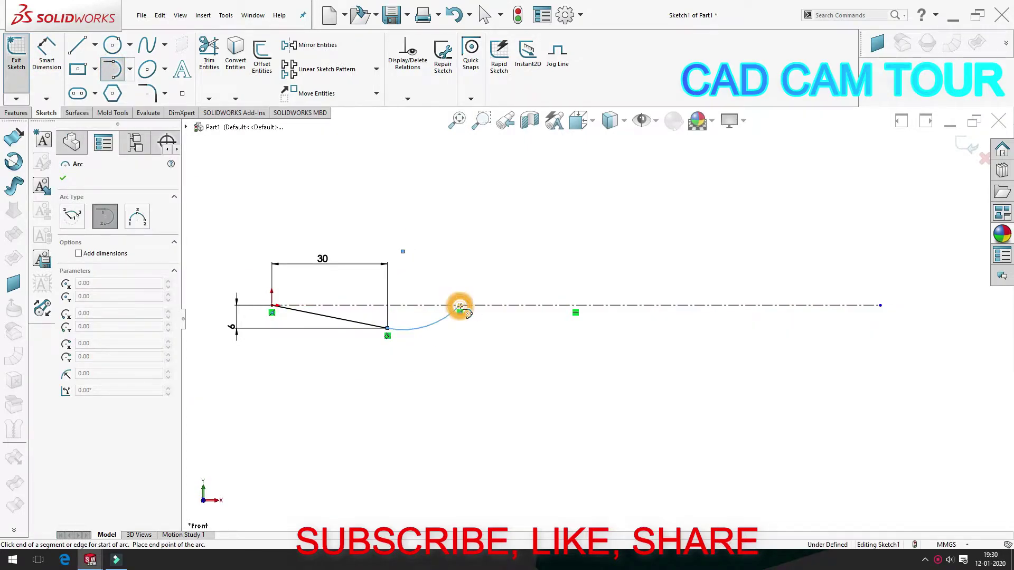
key("Escape")
left_click(46, 48)
left_click(441, 318)
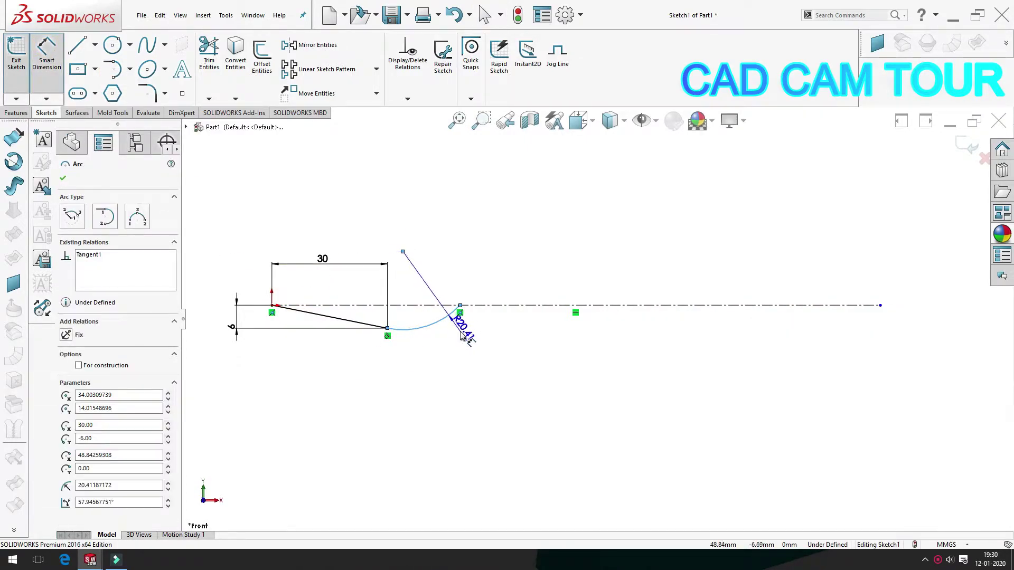
left_click(463, 343)
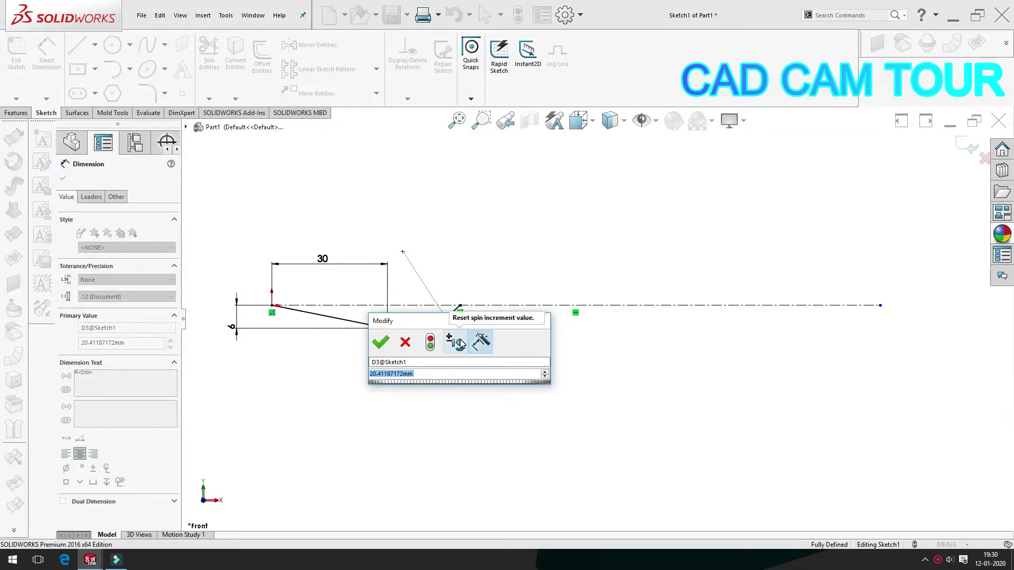
type("30")
key("Return")
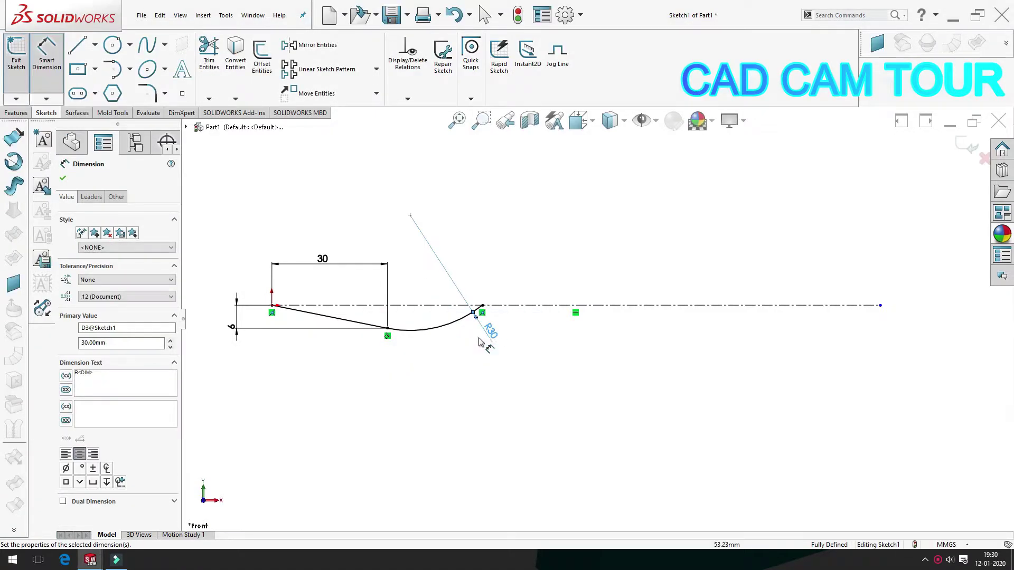
mouse_move(479, 373)
middle_mouse_down("ctrl")
mouse_move(760, 291)
mouse_move(326, 221)
middle_mouse_up("ctrl")
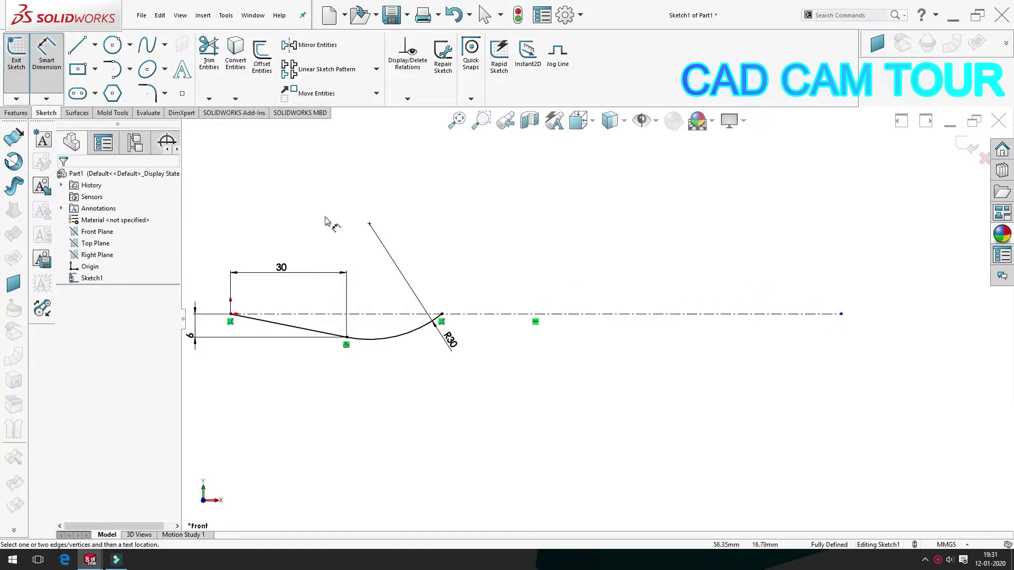
Step: Add a second tangent arc curving upward, also dimensioned R30
left_click(114, 71)
left_click(441, 314)
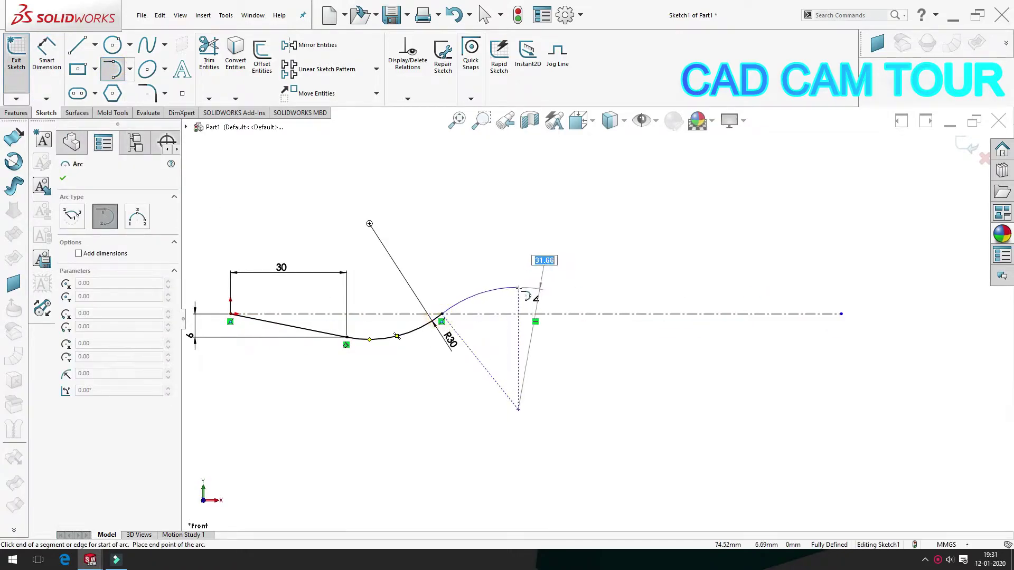
left_click(518, 288)
key("Escape")
left_click(46, 53)
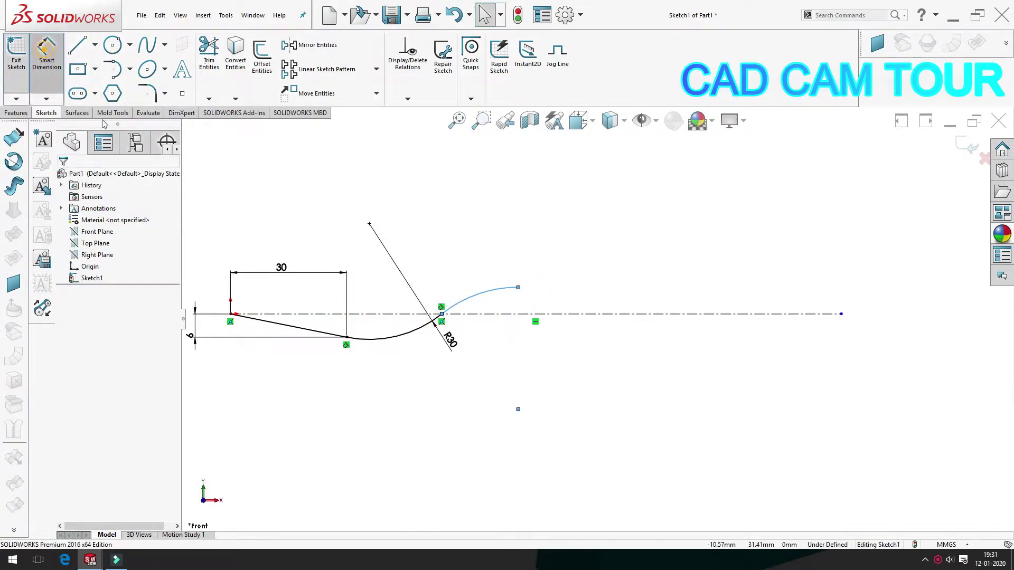
left_click(495, 291)
left_click(466, 258)
type("30")
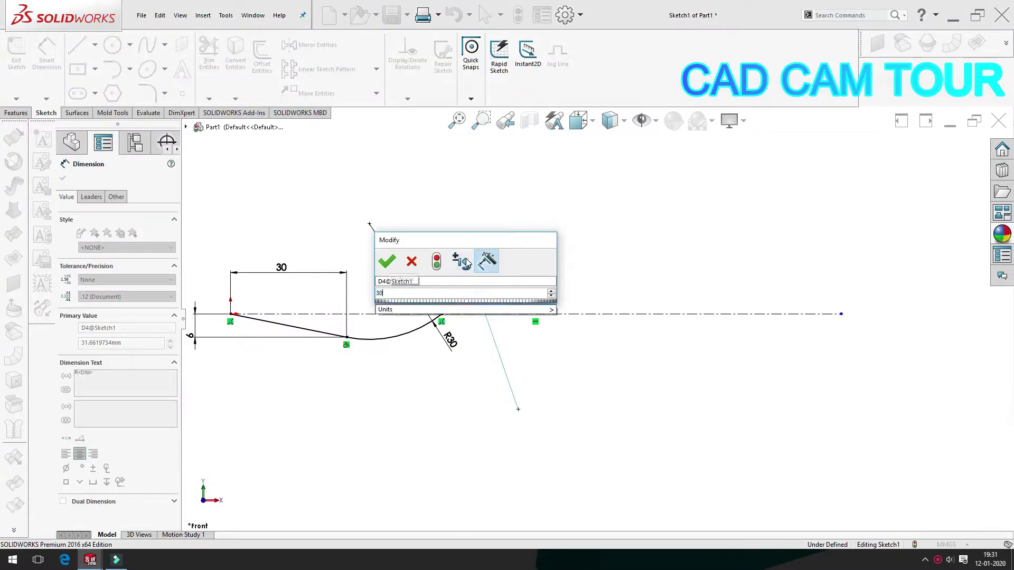
key("Return")
key("Escape")
scroll(416, 221, "up", 1)
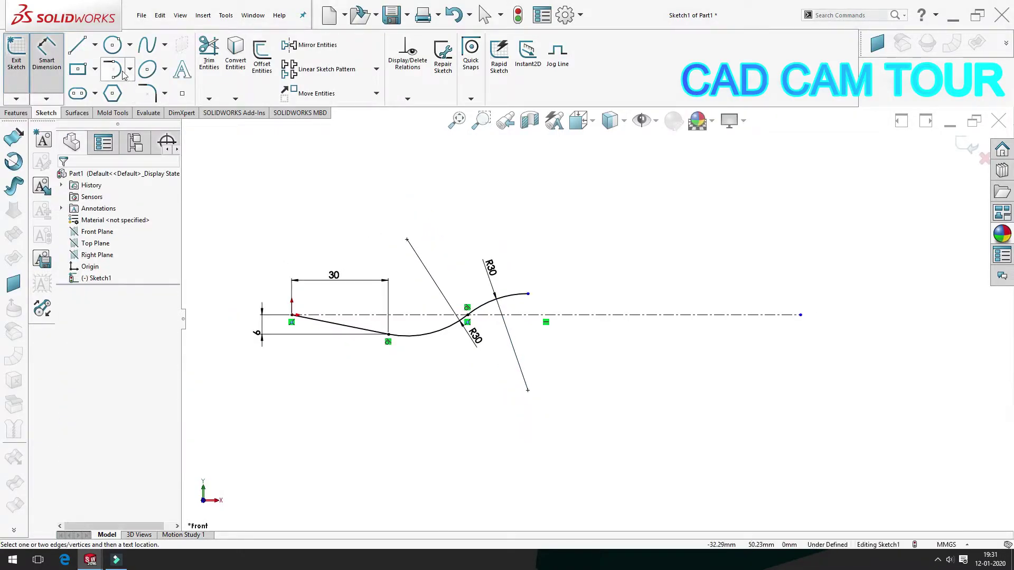
left_click(115, 70)
Step: Draw a long shallow arc to the right and dimension the overall length 200
left_click(528, 293)
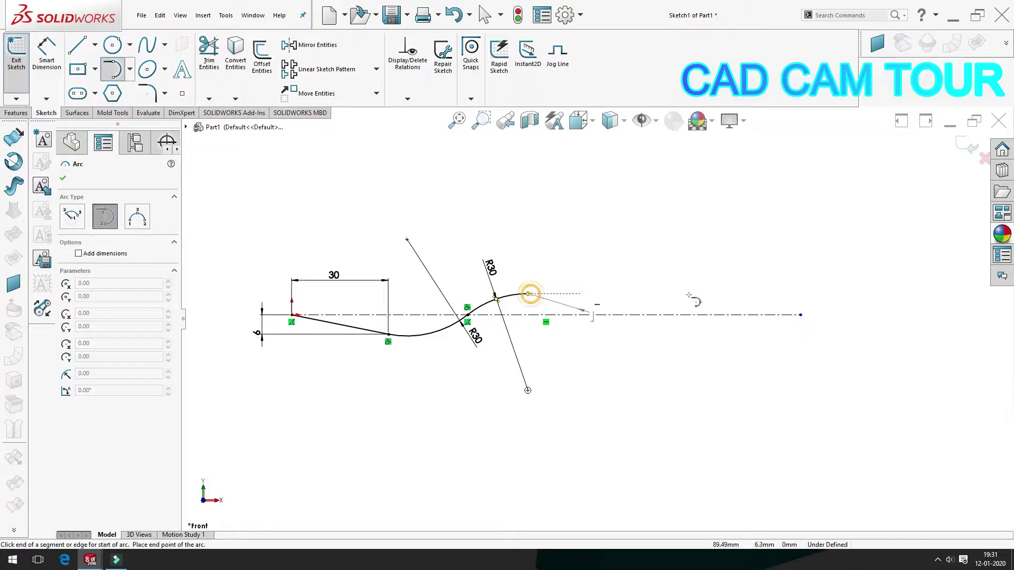
left_click(800, 273)
key("Escape")
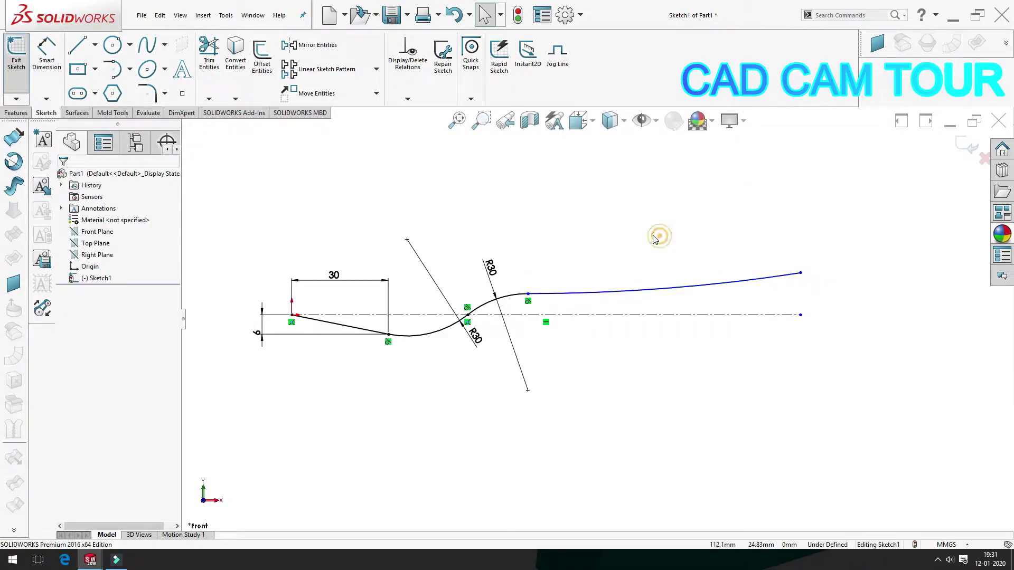
key("f")
left_click(51, 52)
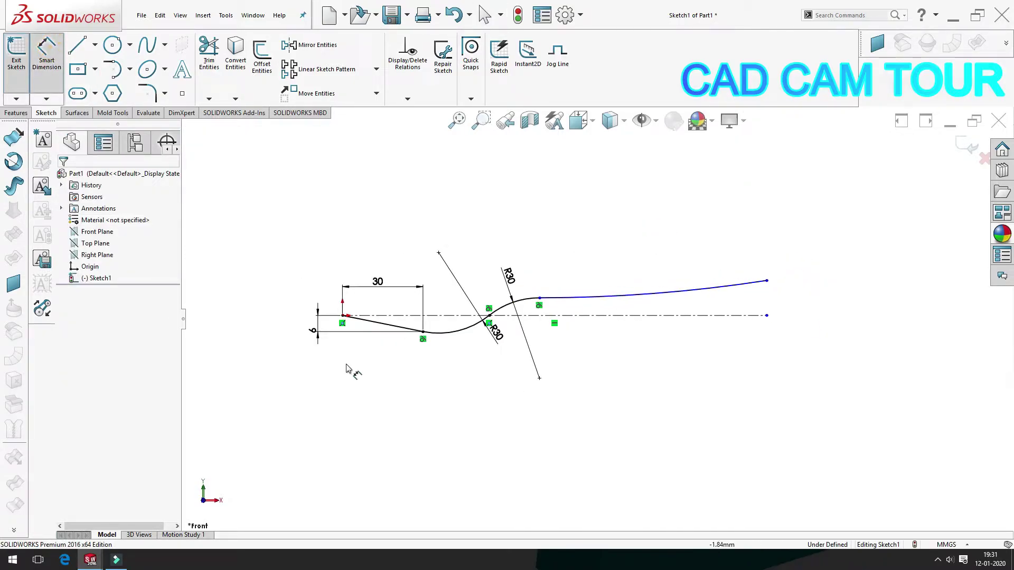
left_click(344, 321)
left_click(766, 280)
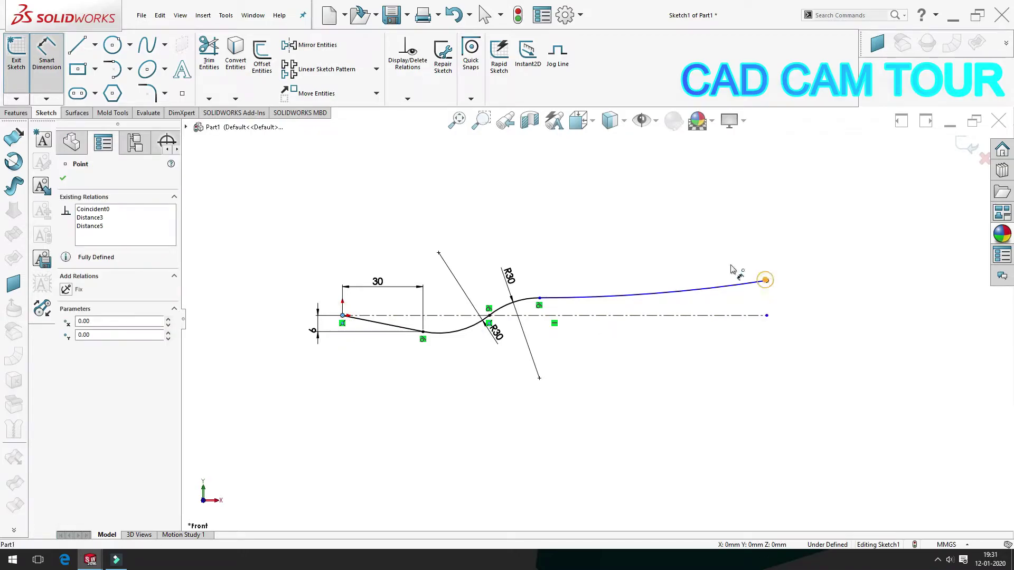
left_click(580, 236)
type("200")
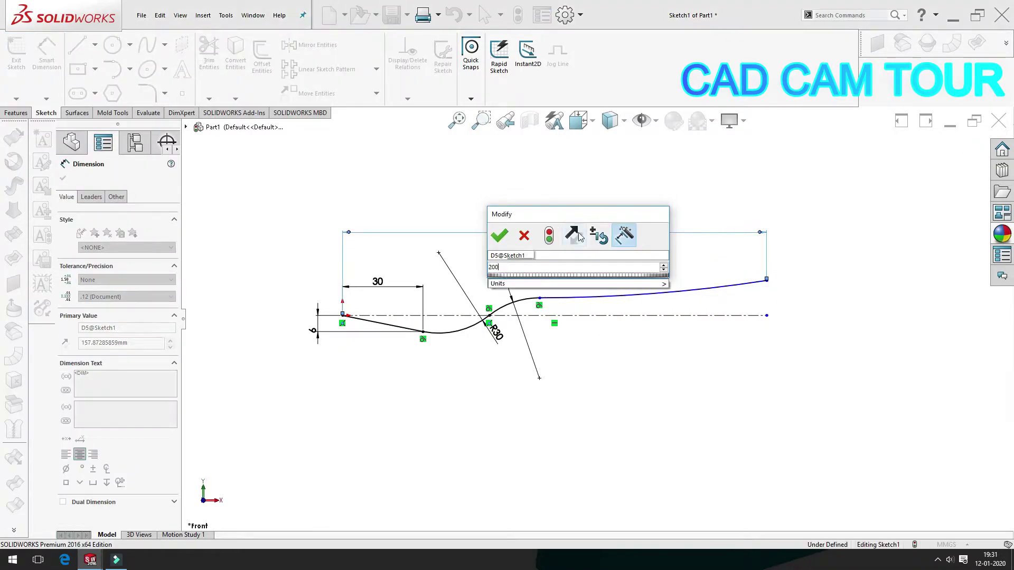
key("Return")
left_click(613, 358)
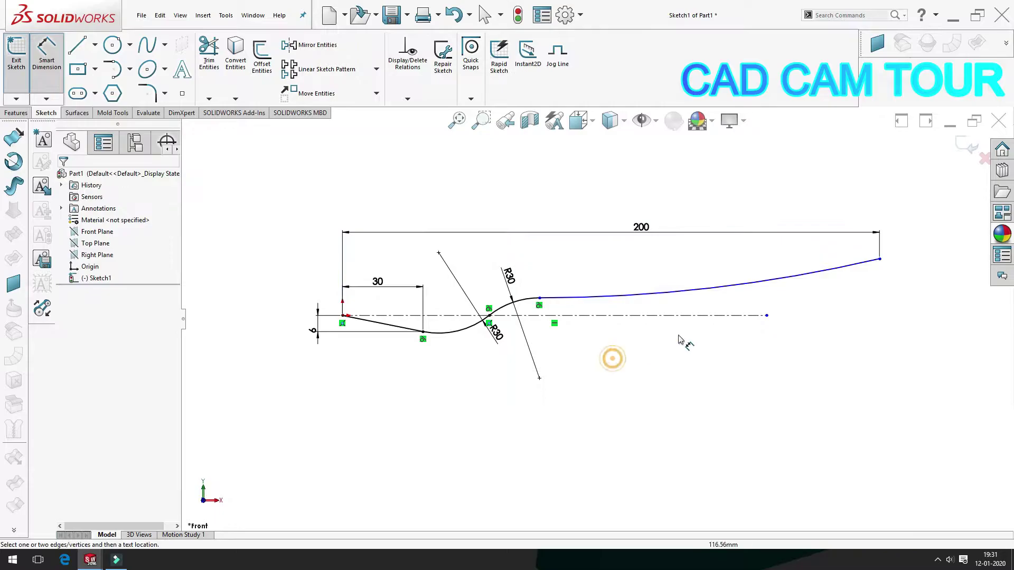
Step: Set the long arc's radius to 800
left_click(731, 286)
left_click(728, 357)
type("800")
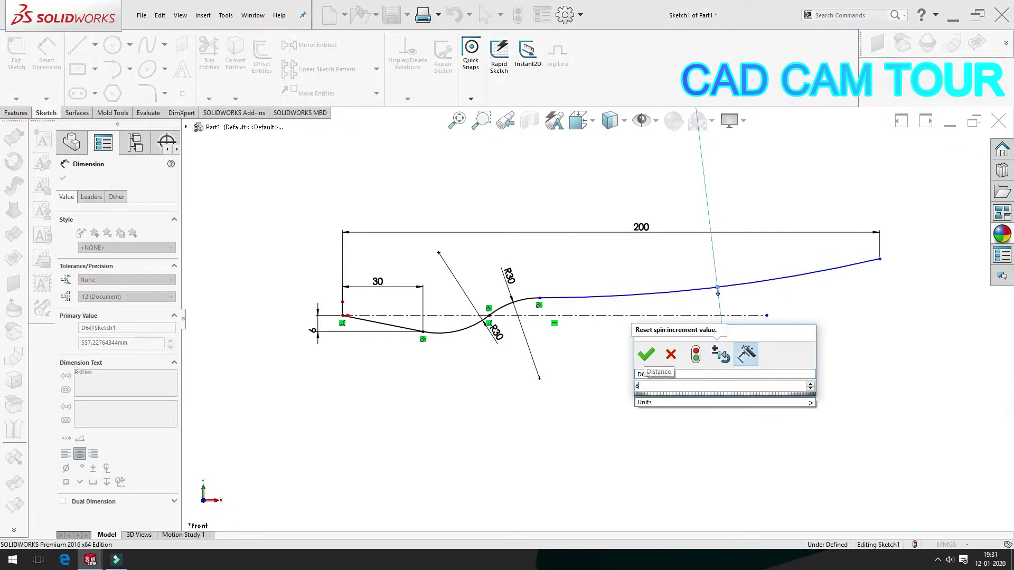
key("Return")
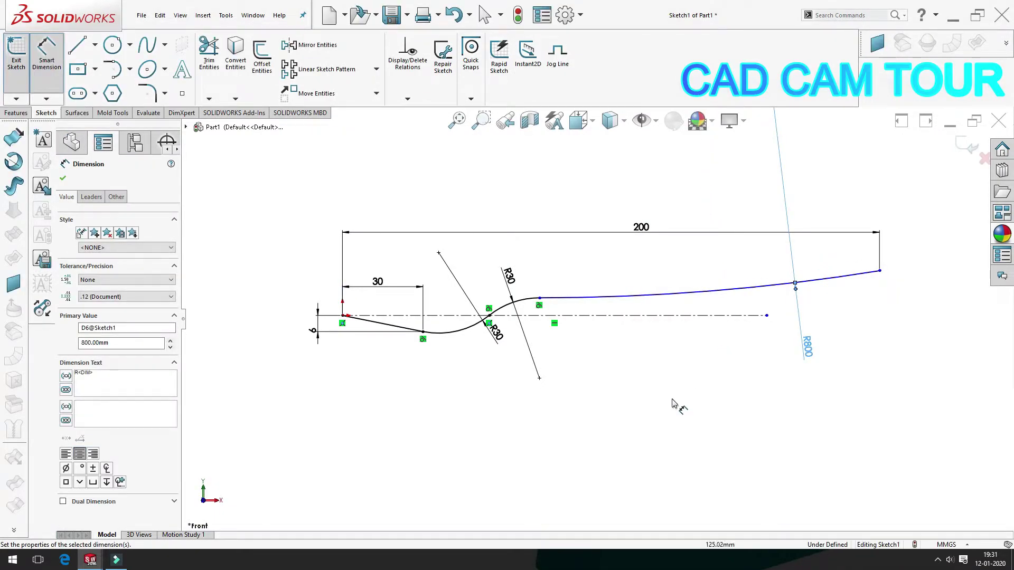
left_click(643, 413)
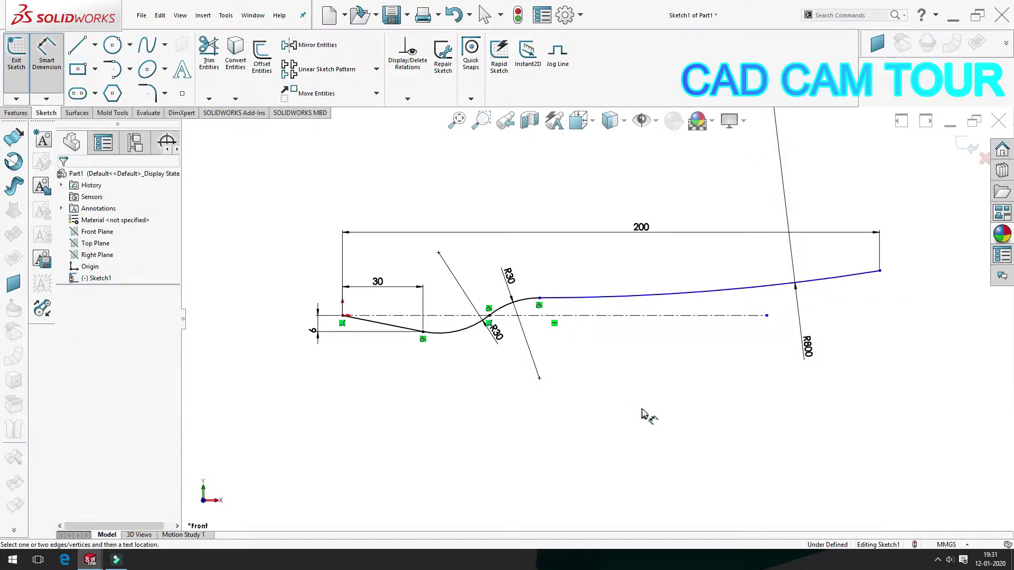
Step: Dimension the curve's right end 20 above the centerline
left_click(751, 316)
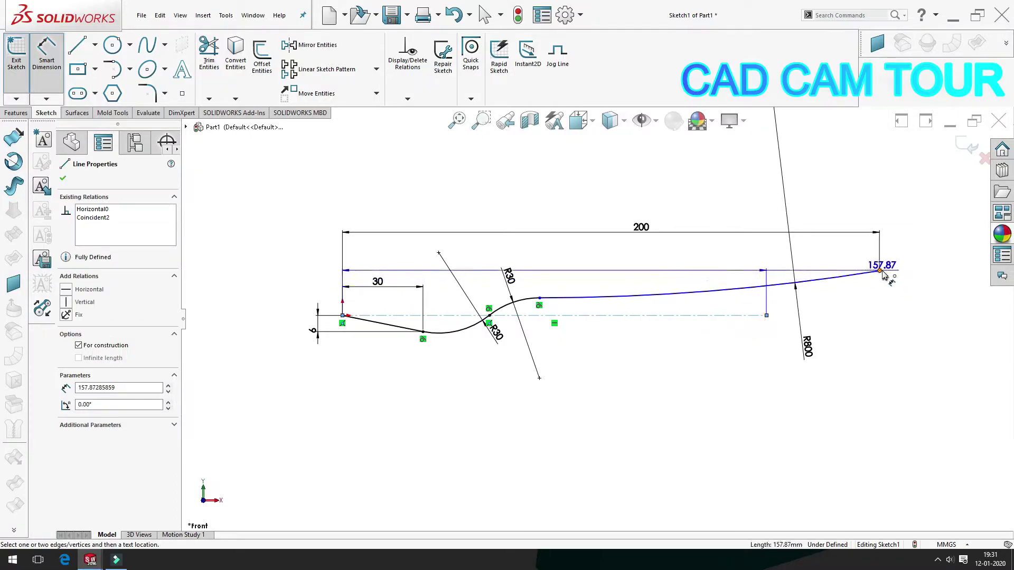
left_click(879, 271)
left_click(916, 299)
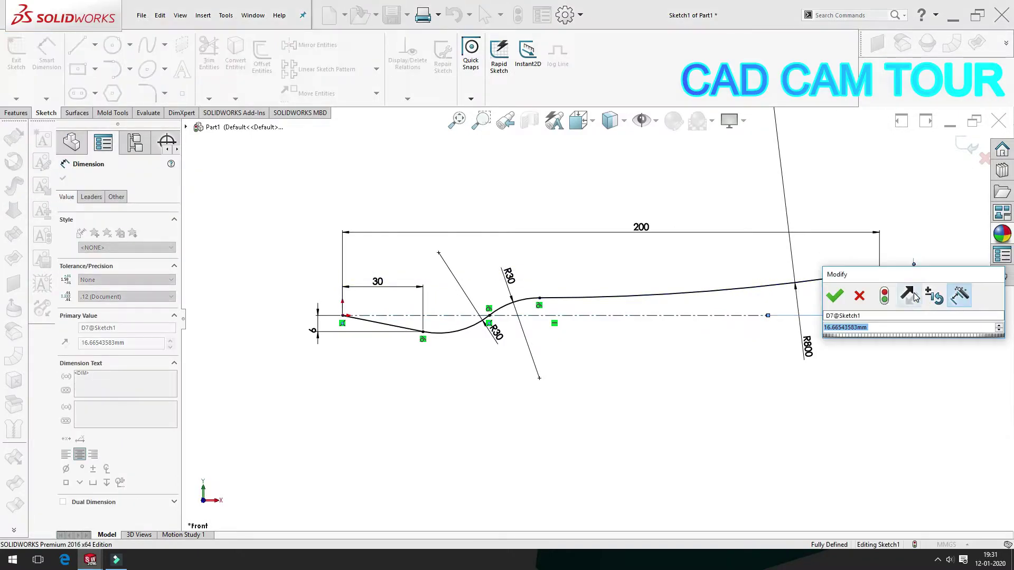
type("20")
key("Return")
left_click(671, 414)
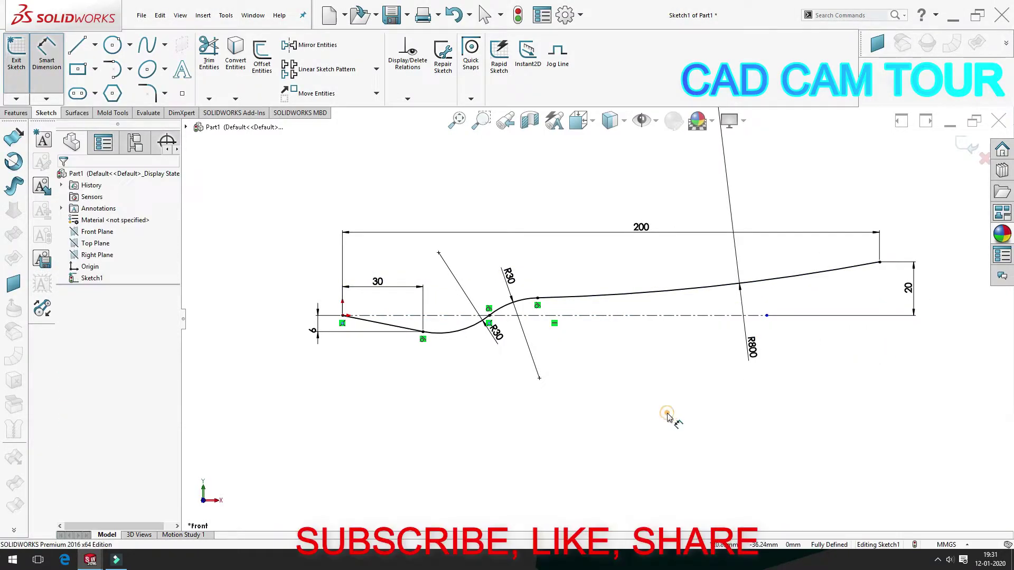
key("f")
key("Escape")
Step: Extrude the profile into a 40 mm mid-plane surface
mouse_move(618, 378)
middle_mouse_down()
mouse_move(586, 441)
mouse_move(588, 433)
middle_mouse_up()
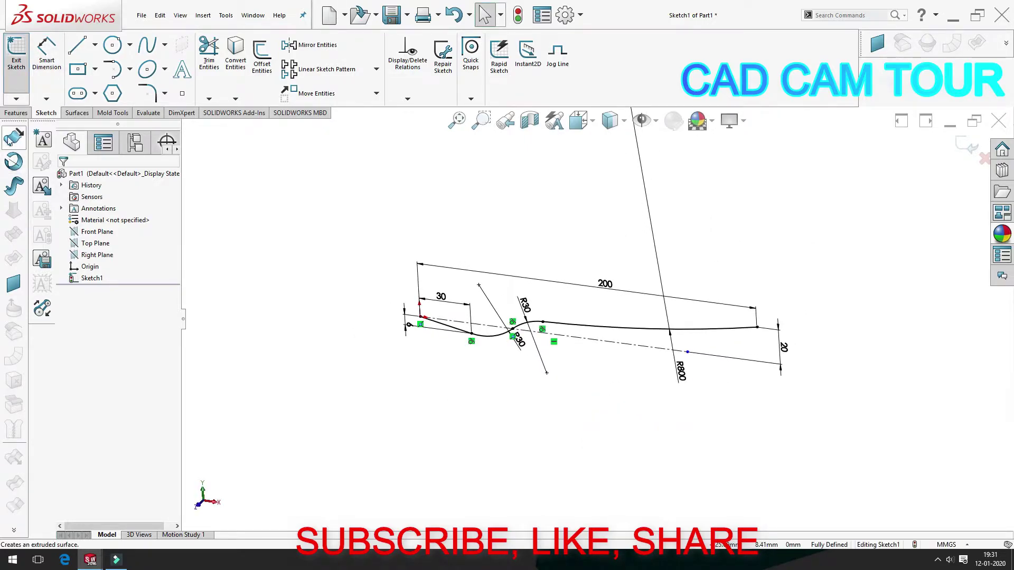
left_click(13, 136)
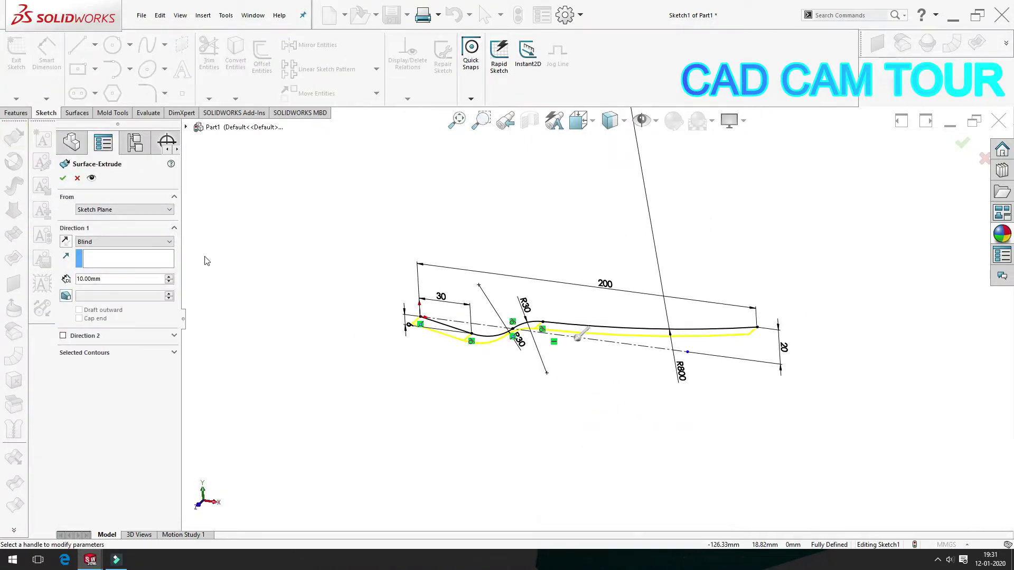
left_click(110, 245)
left_click(98, 280)
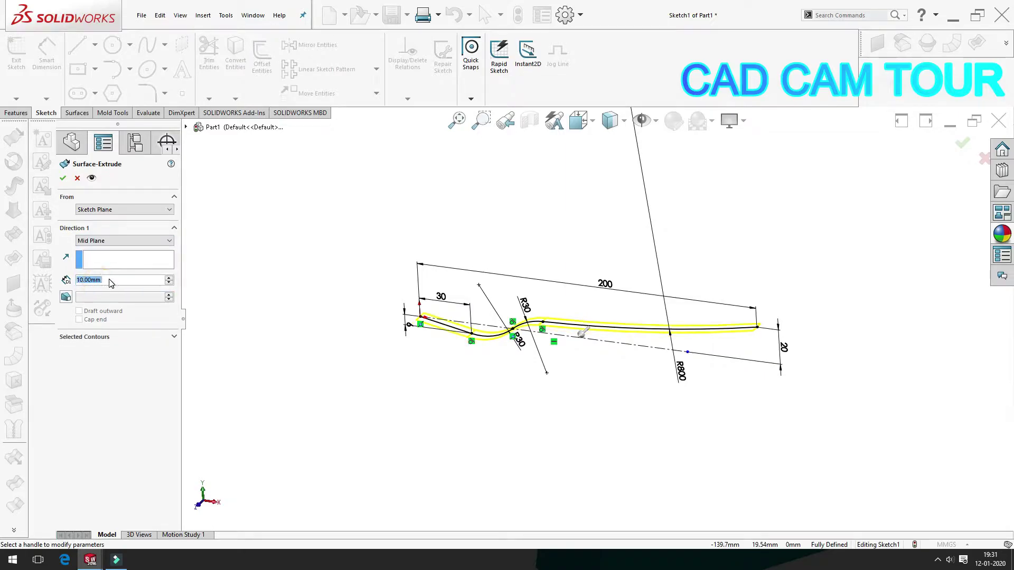
scroll(111, 283, "up", 3)
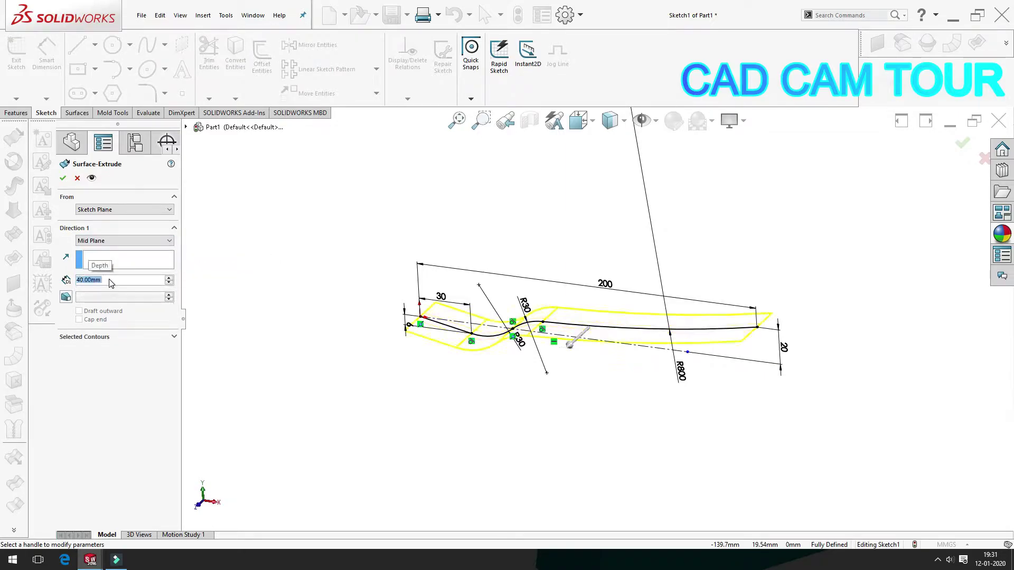
mouse_move(332, 264)
middle_mouse_down()
mouse_move(335, 415)
mouse_move(333, 403)
middle_mouse_up()
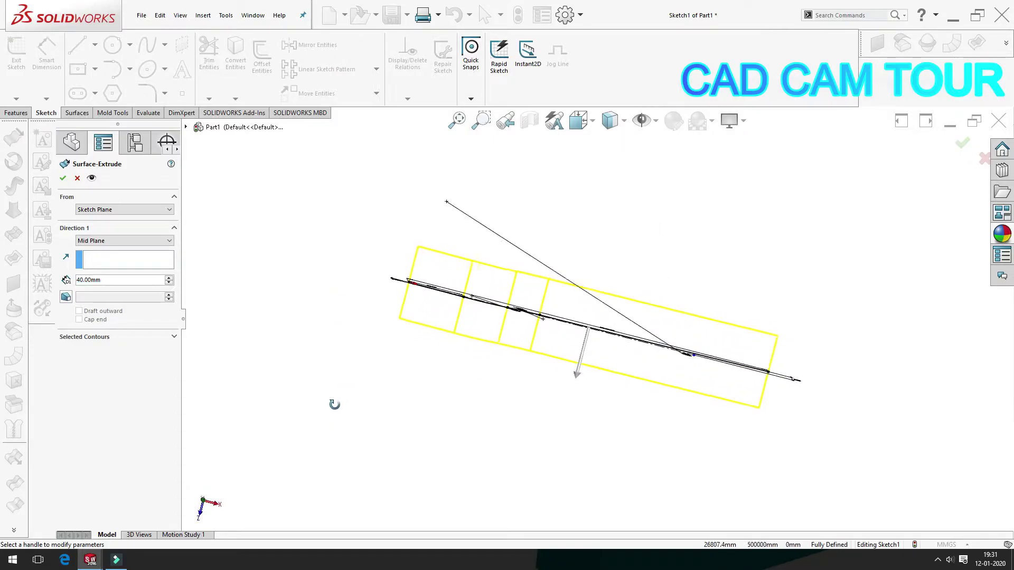
left_click(63, 179)
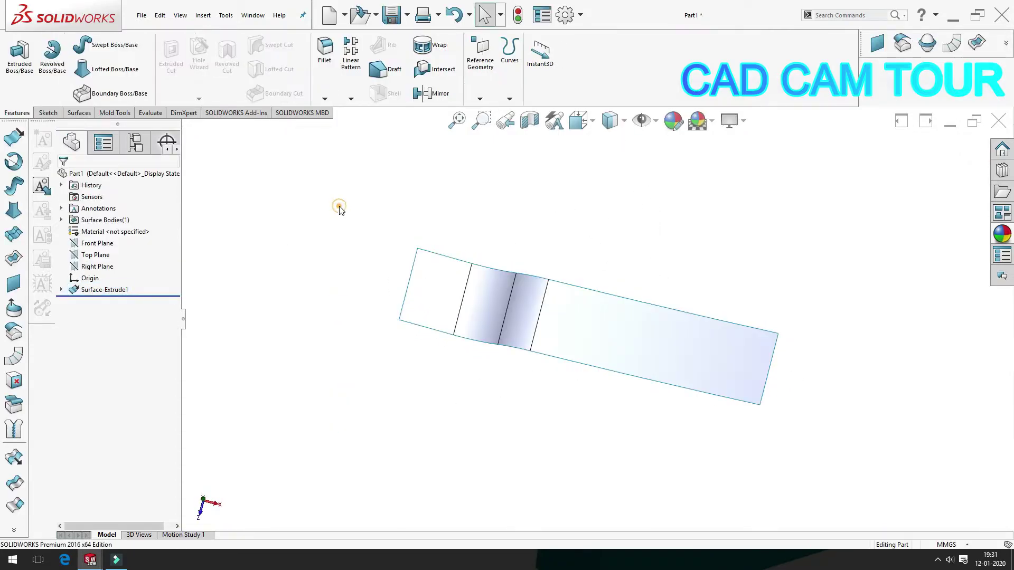
mouse_move(581, 291)
middle_mouse_down()
mouse_move(589, 301)
mouse_move(562, 330)
mouse_move(572, 150)
mouse_move(591, 290)
mouse_move(581, 317)
mouse_move(578, 198)
middle_mouse_up()
scroll(540, 259, "up", 2)
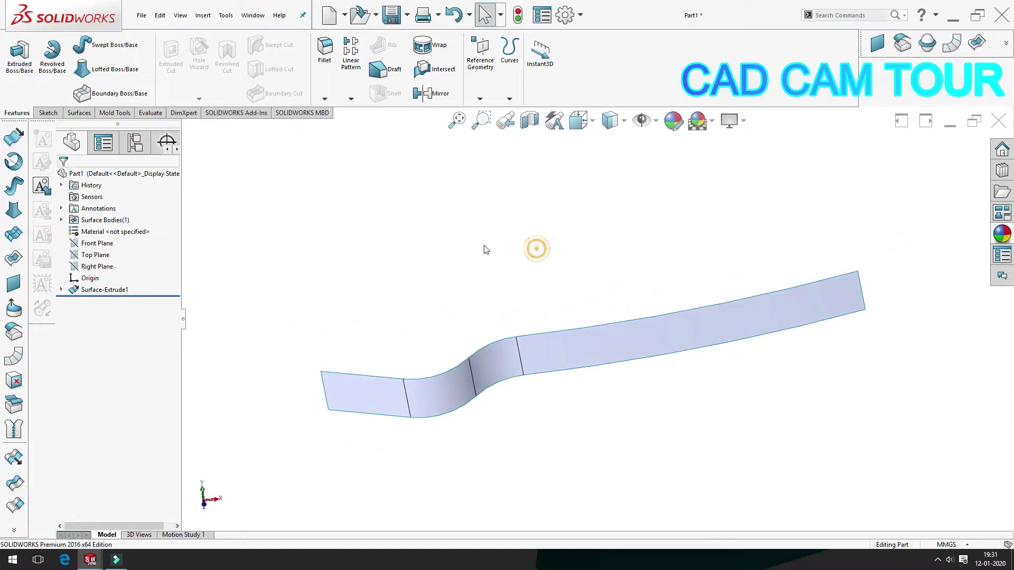
Step: Create Plane1 through the surface's left and right end edges
left_click(479, 99)
left_click(494, 112)
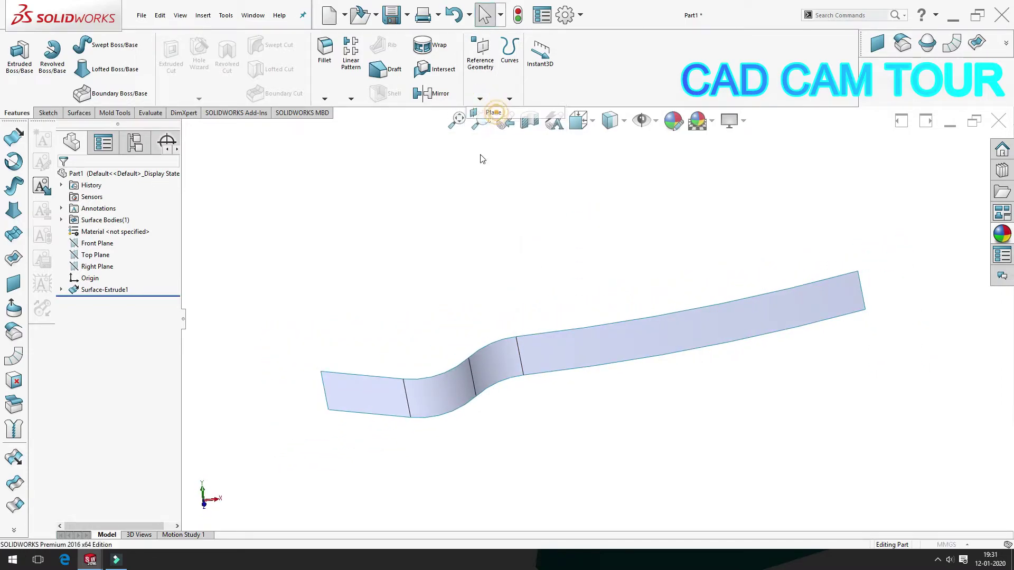
left_click(324, 393)
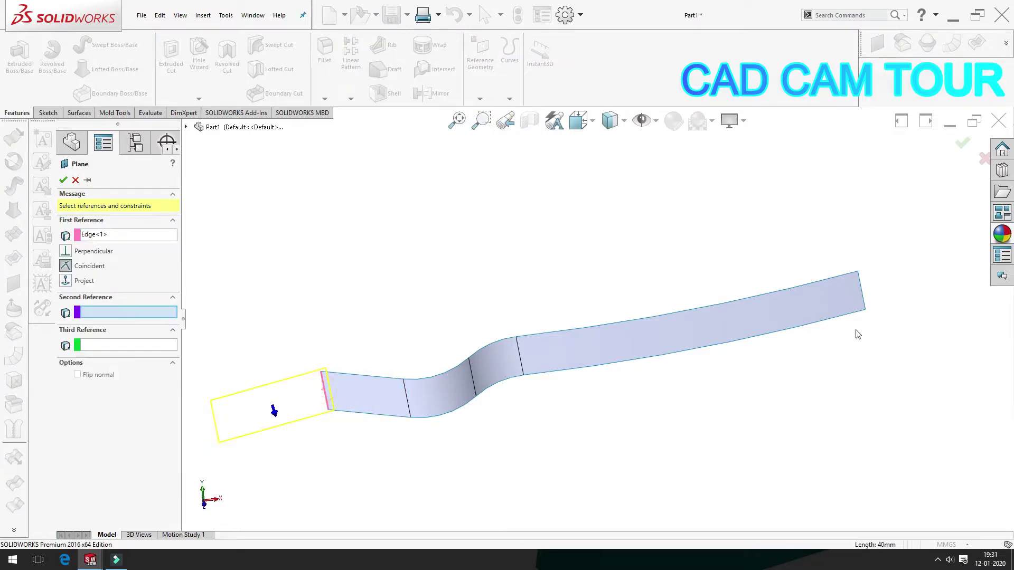
left_click(863, 293)
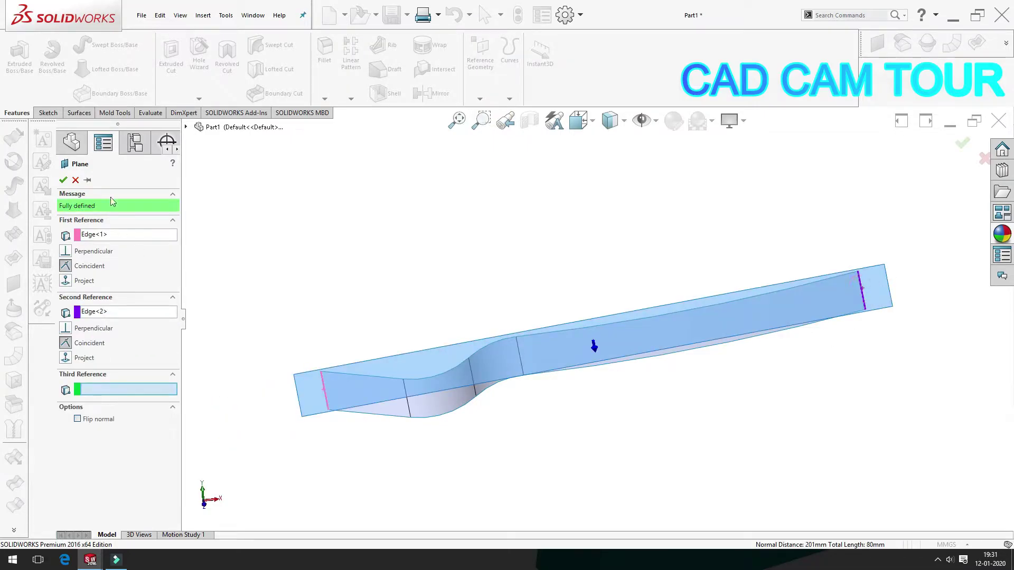
left_click(64, 180)
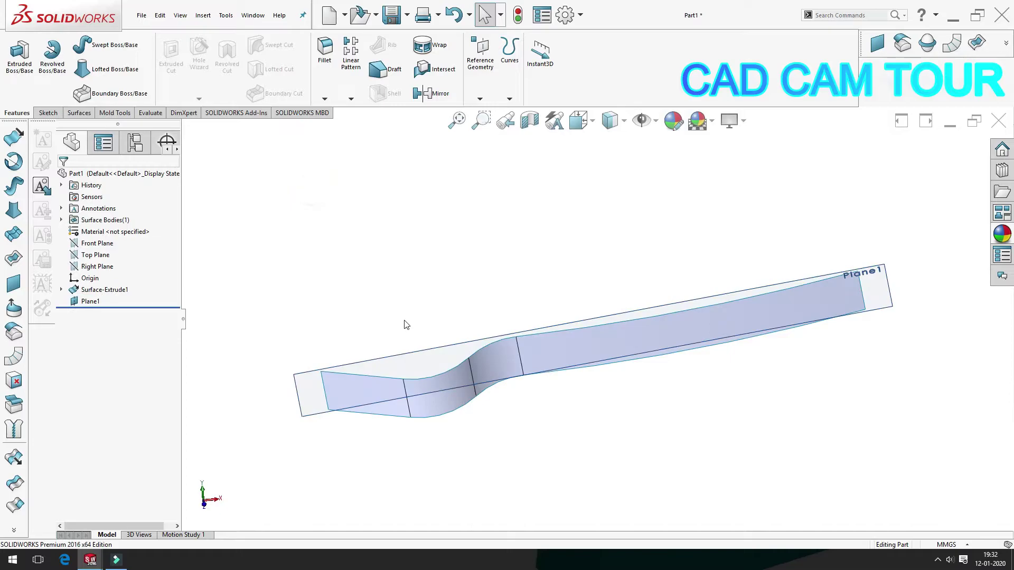
Step: Open Sketch2 on Plane1 and orient the view Normal To it
left_click(430, 353)
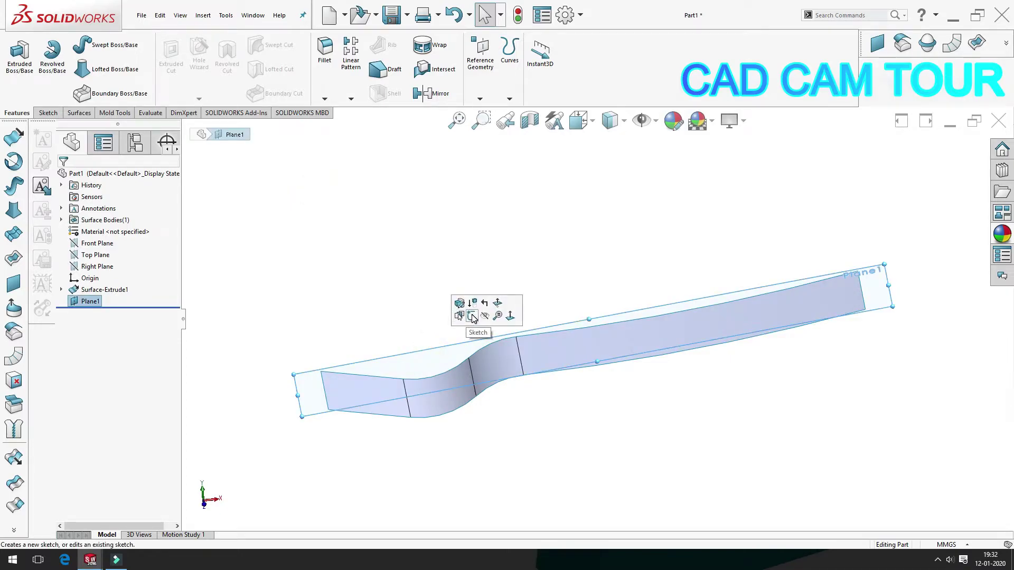
left_click(472, 316)
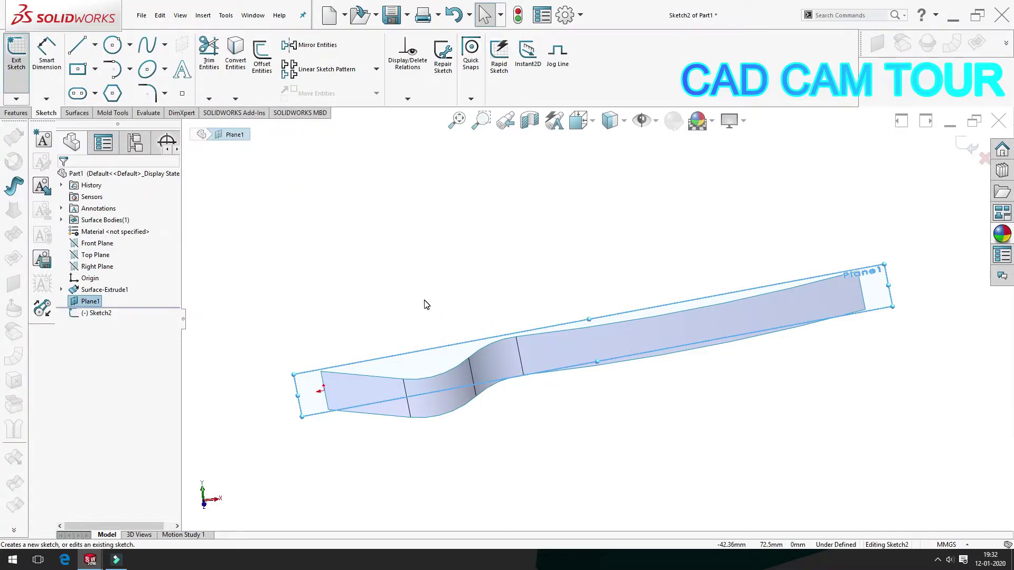
left_click(593, 125)
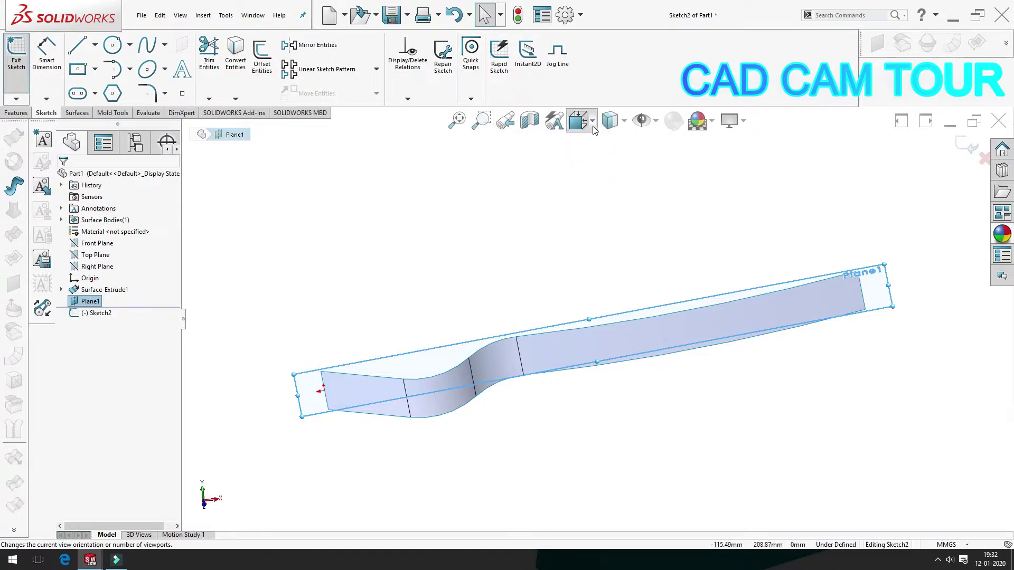
left_click(684, 228)
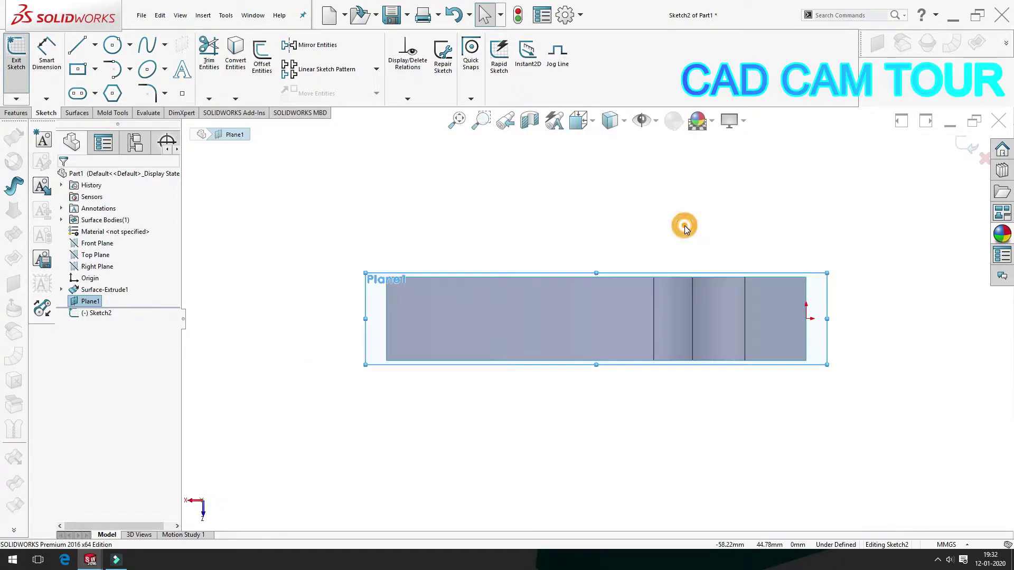
left_click(491, 209)
scroll(687, 318, "down", 2)
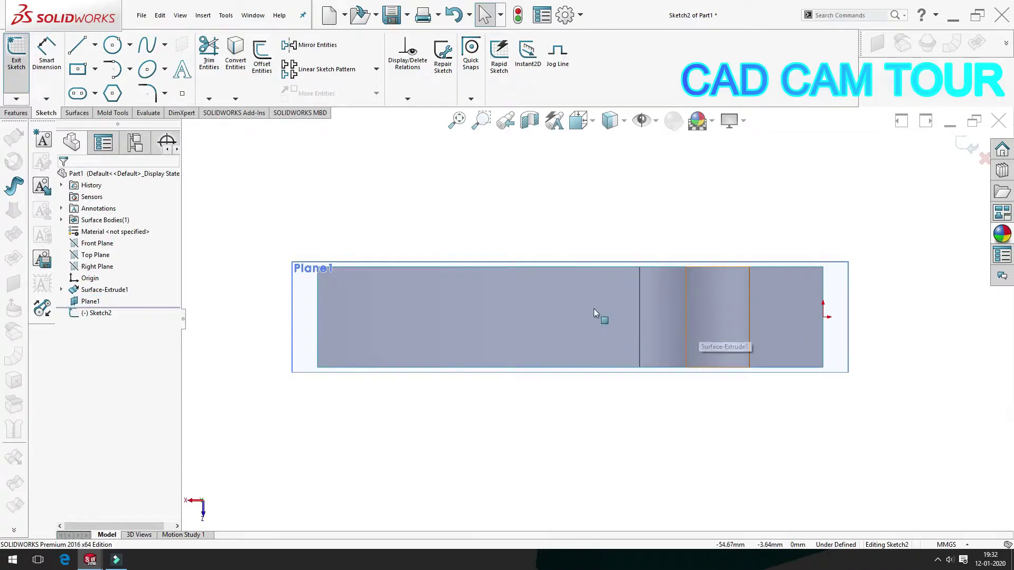
Step: Draw a line from the surface's right edge followed by two tangent arcs
left_click(78, 48)
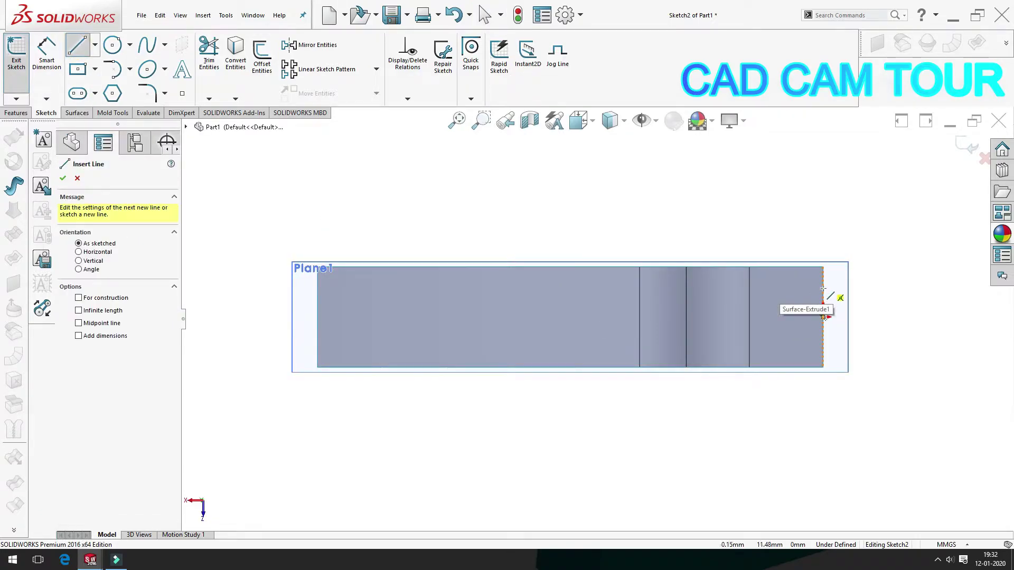
left_click_drag(824, 289, 730, 277)
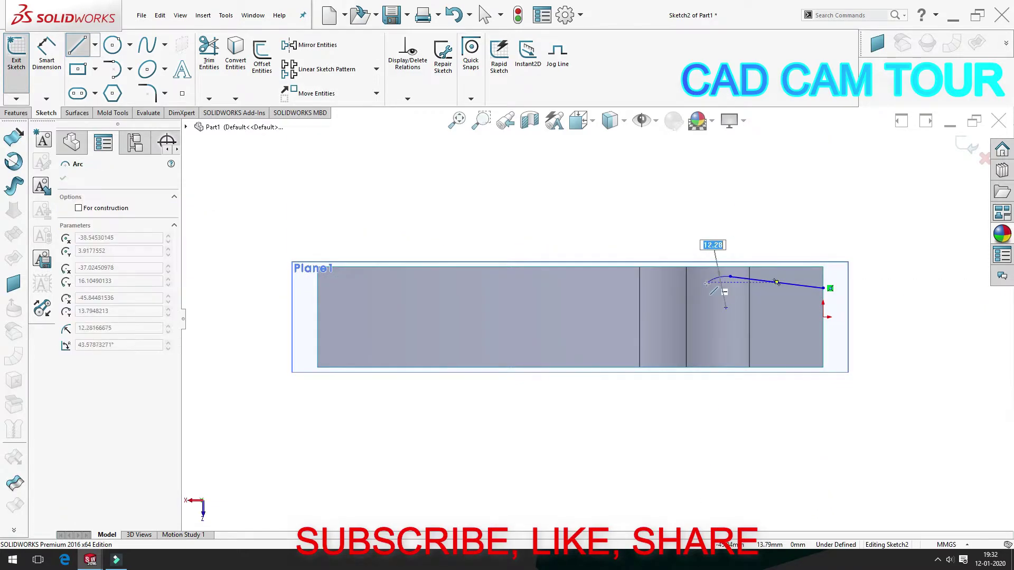
scroll(697, 299, "down", 3)
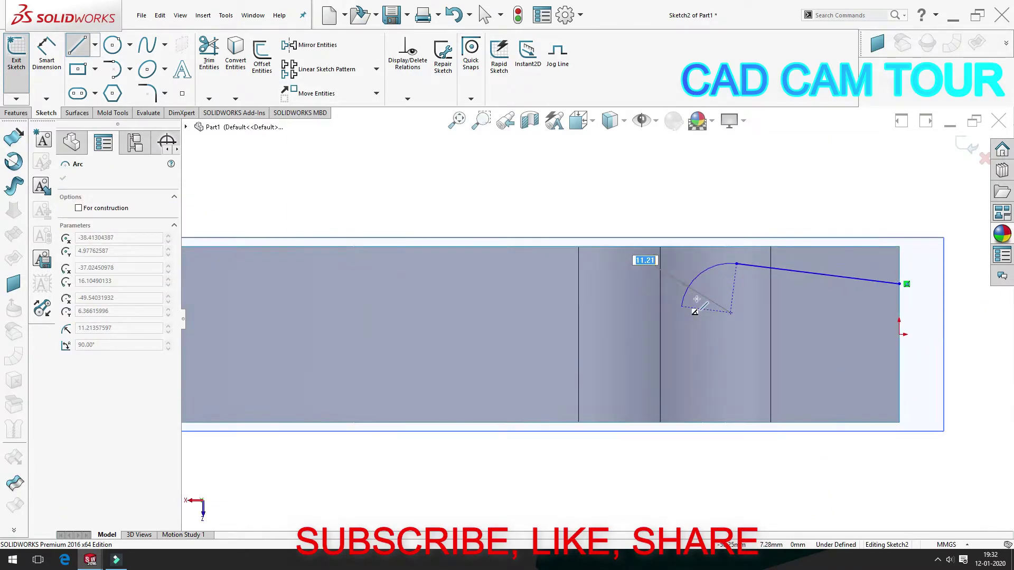
left_click(685, 296)
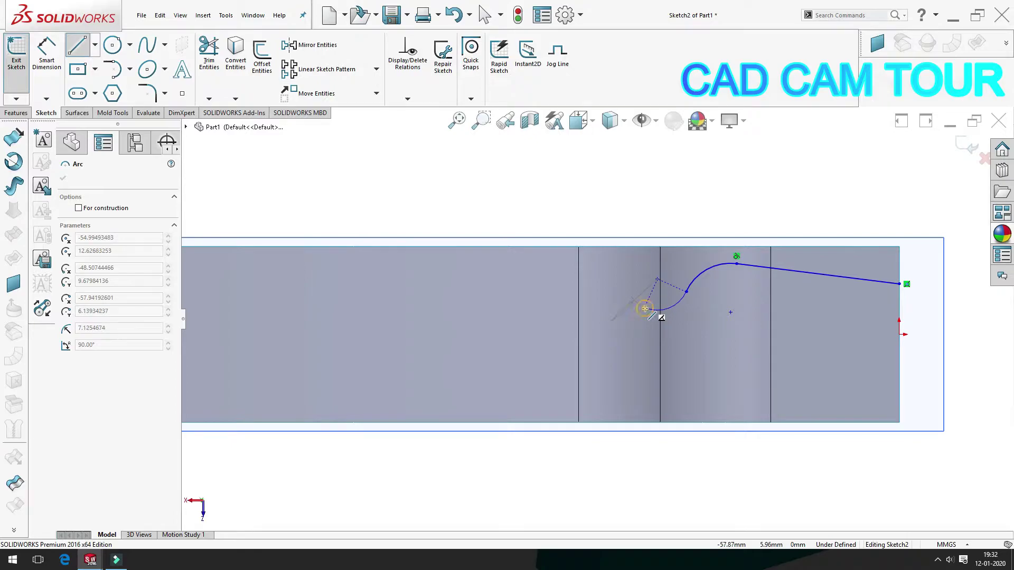
left_click(645, 308)
scroll(597, 319, "up", 3)
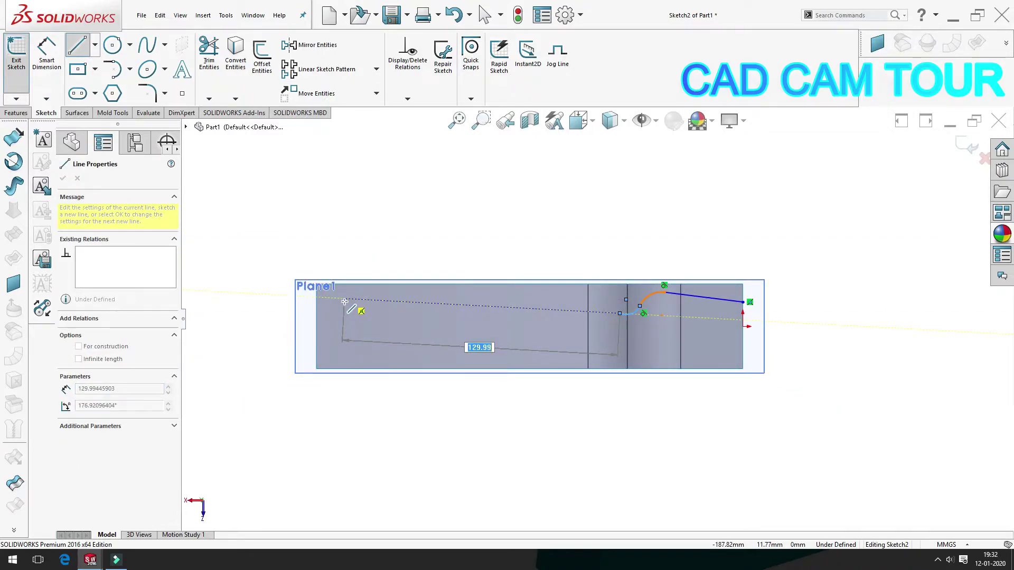
Step: Continue with a long line leftward ending in a semicircular tangent arc
left_click(344, 302)
scroll(281, 299, "down", 3)
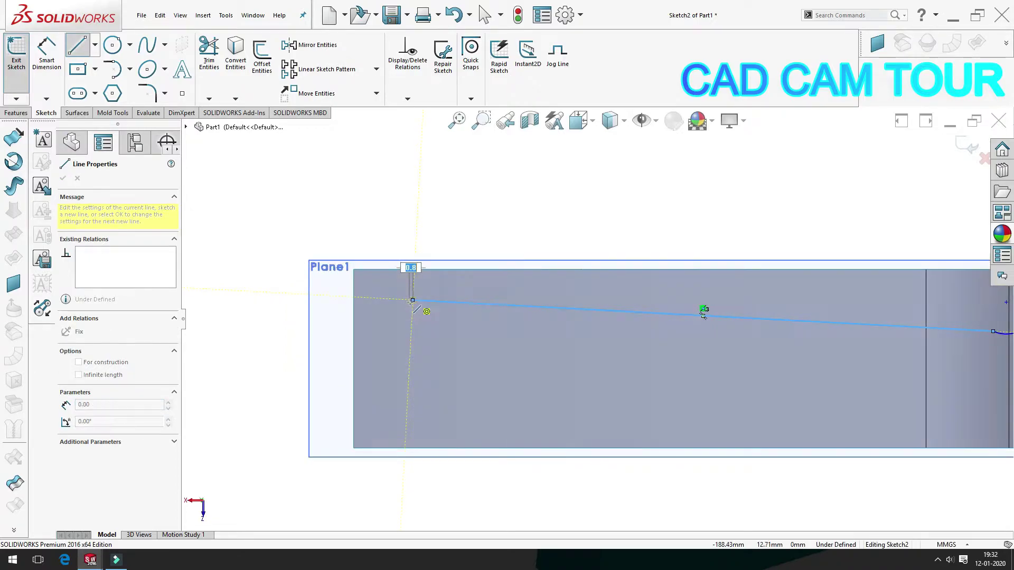
key("a")
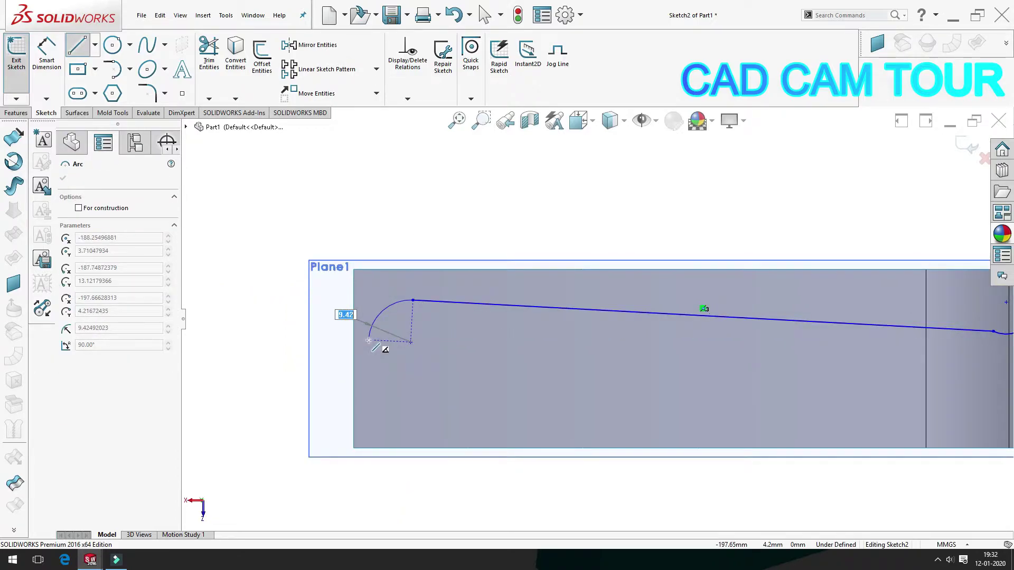
left_click(408, 372)
scroll(602, 322, "up", 3)
scroll(602, 322, "up", 4)
key("Escape")
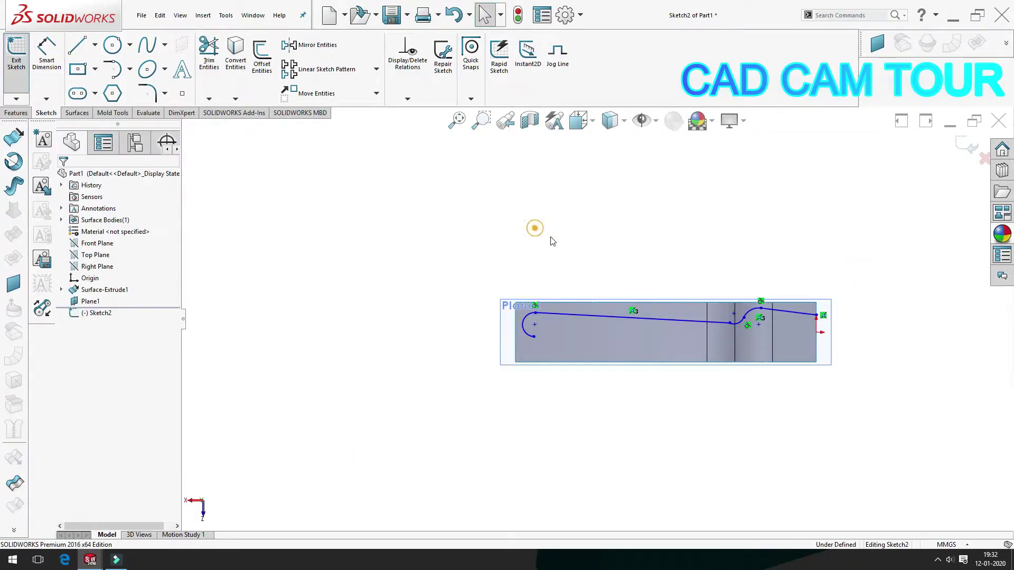
scroll(781, 335, "down", 2)
scroll(781, 335, "down", 2)
Step: Draw a construction centerline across Sketch2 and make it horizontal
left_click(96, 45)
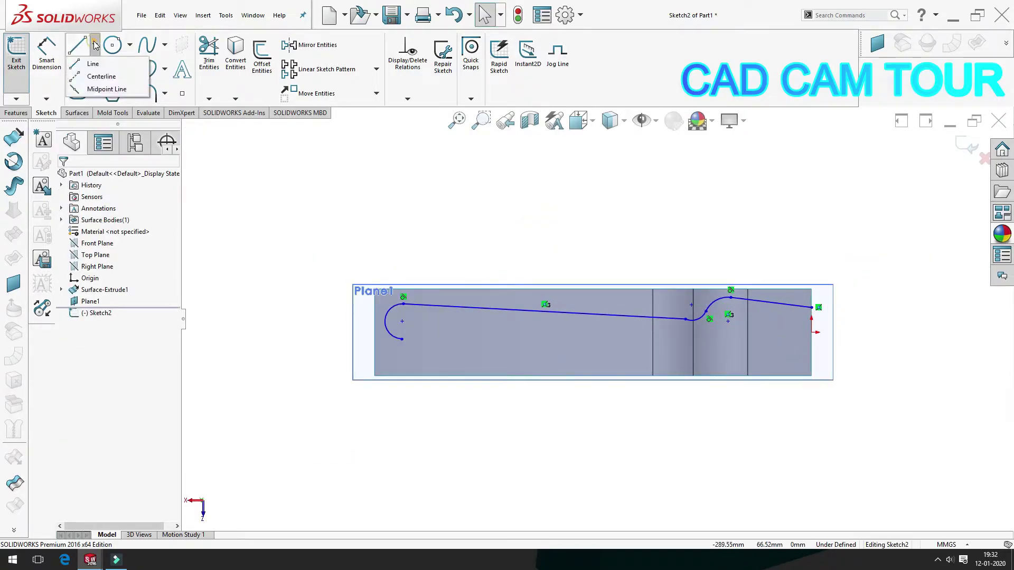
left_click(99, 76)
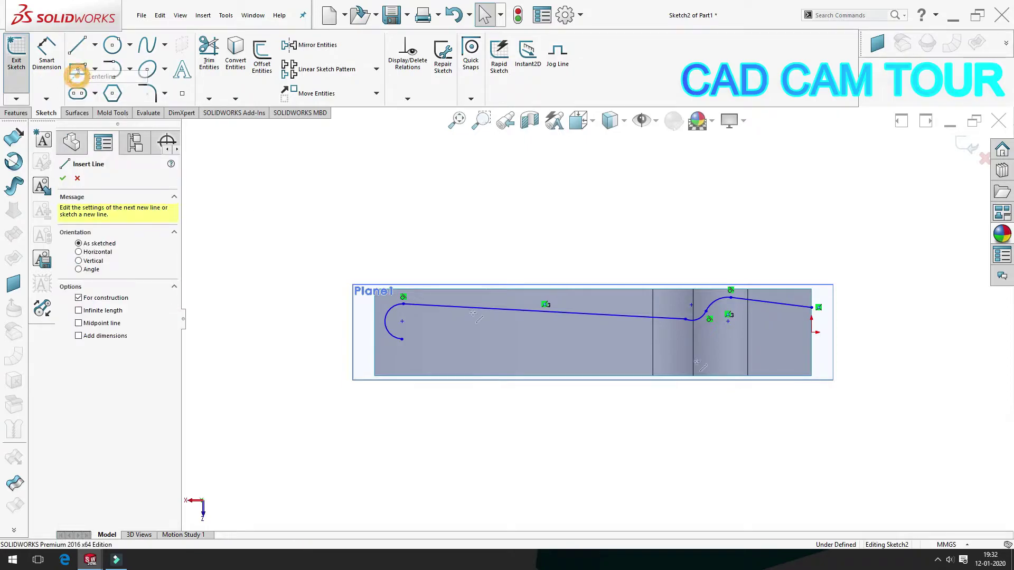
left_click(812, 333)
left_click(402, 321)
key("Escape")
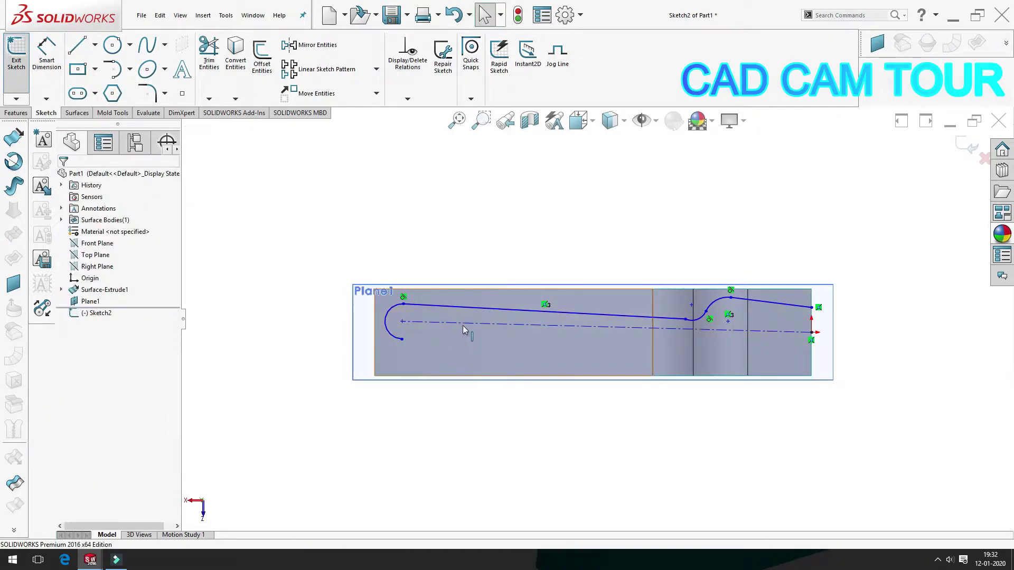
left_click(463, 324)
left_click(67, 290)
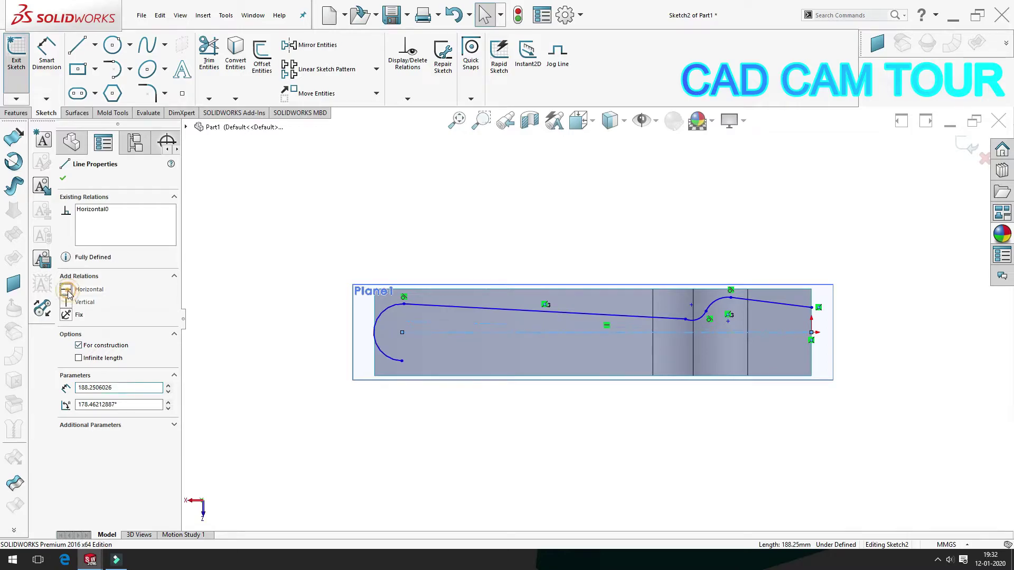
left_click(327, 233)
Step: Dimension the upper line's right endpoint 20 mm from the centerline
left_click(46, 49)
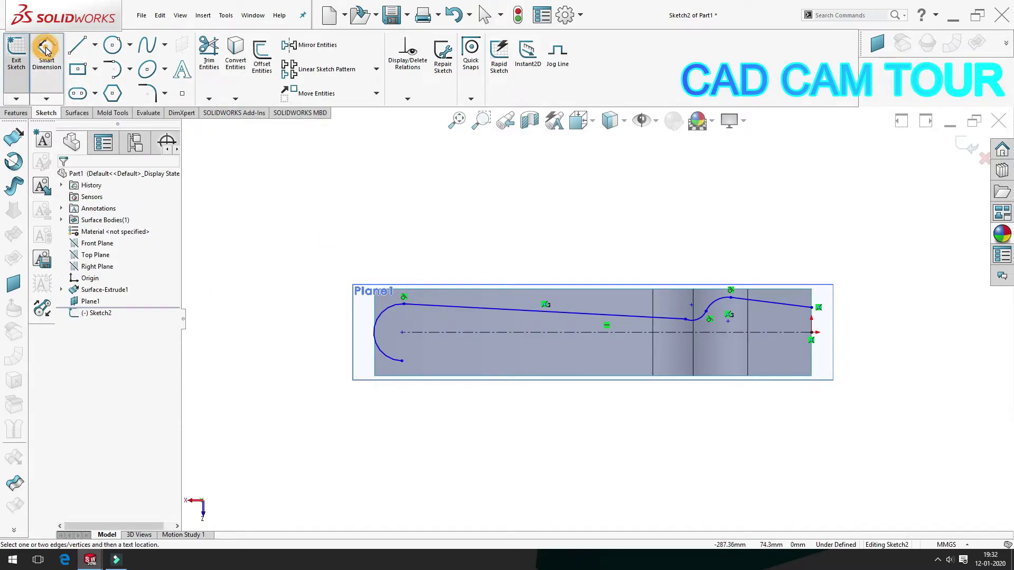
left_click(805, 338)
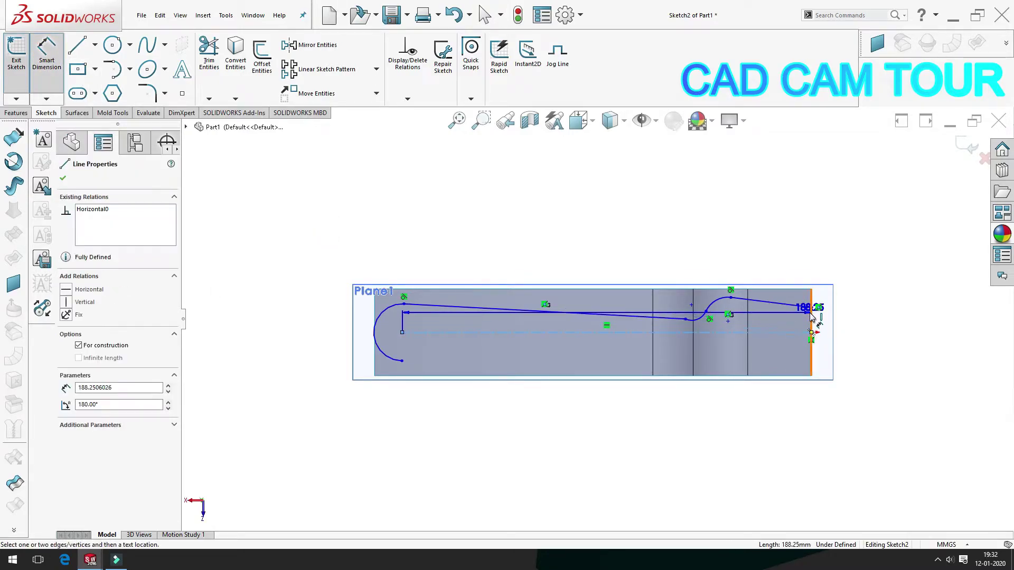
left_click(811, 307)
left_click(845, 346)
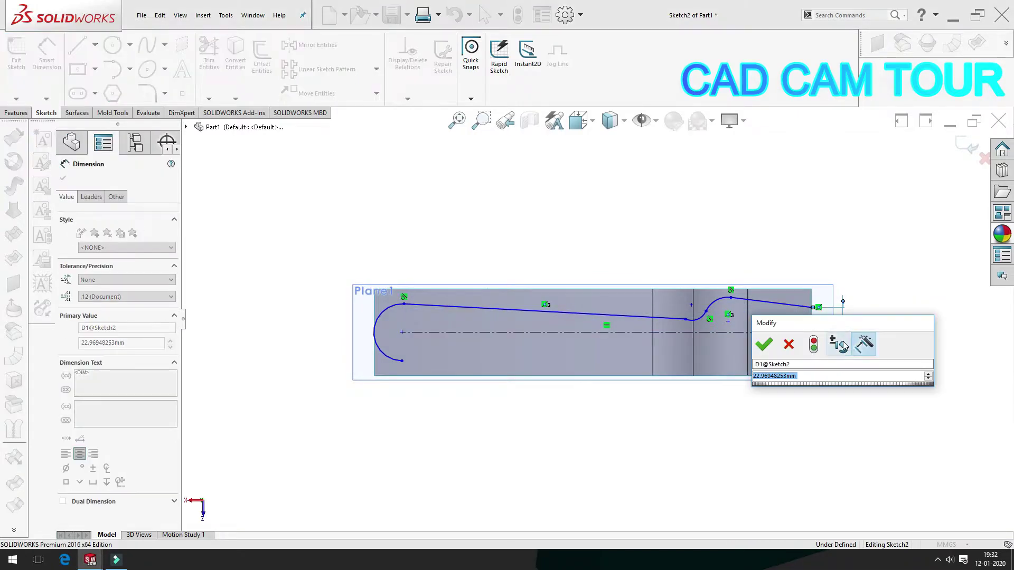
type("20")
key("Return")
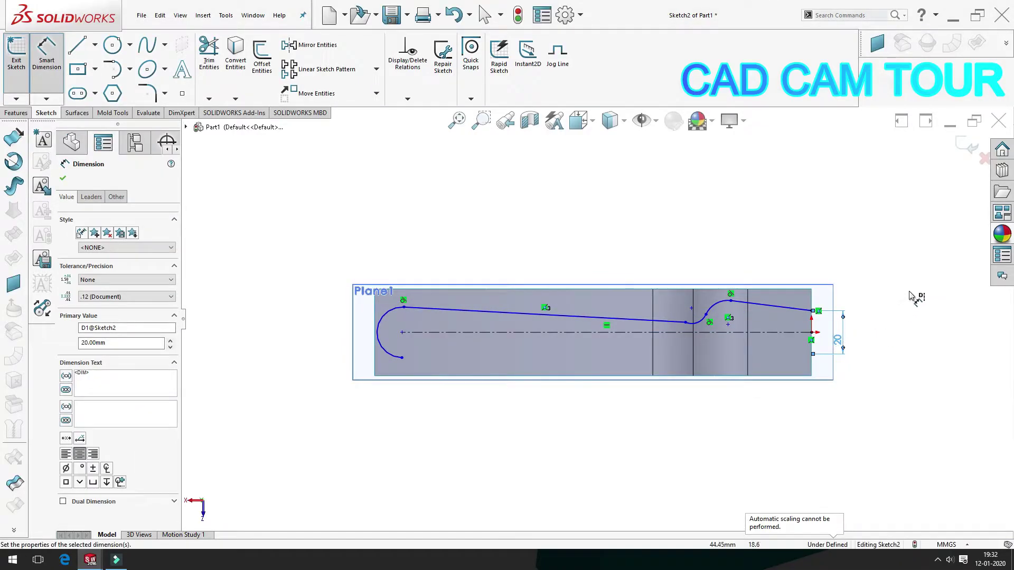
left_click(893, 307)
scroll(872, 317, "down", 2)
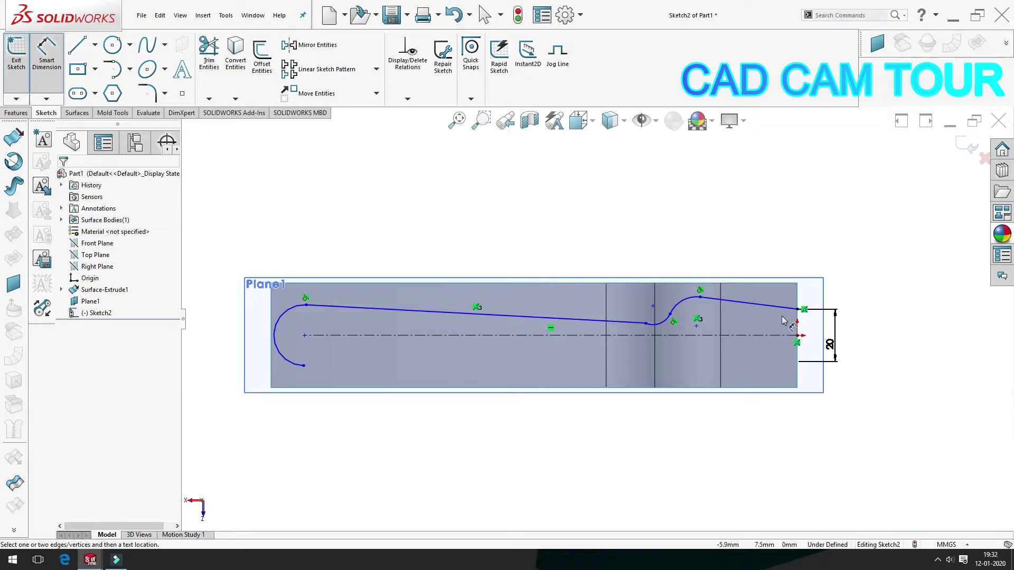
Step: Set the upper sloped line at 5° to the centerline
left_click(773, 338)
left_click(770, 307)
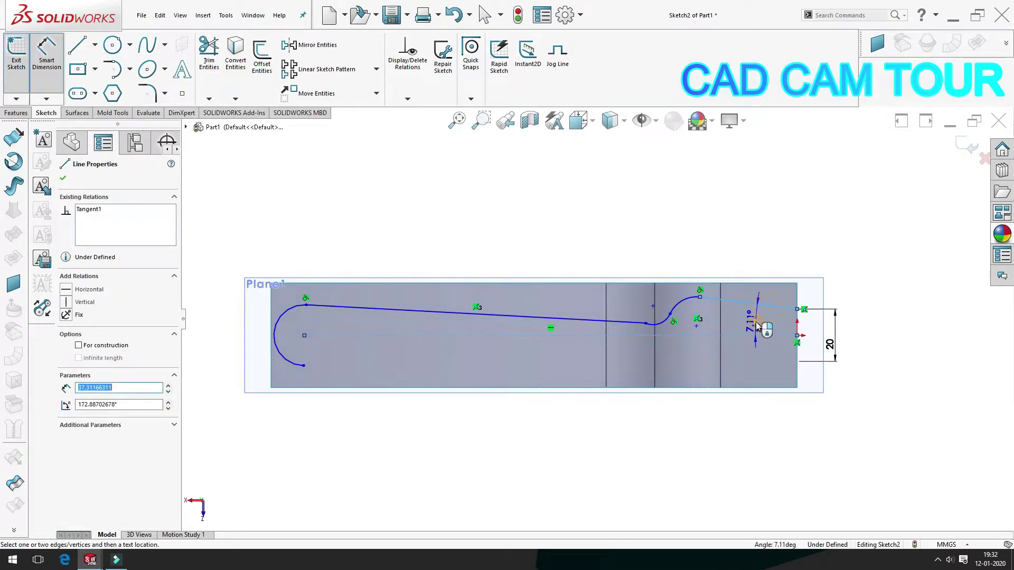
left_click(752, 328)
type("5")
key("Return")
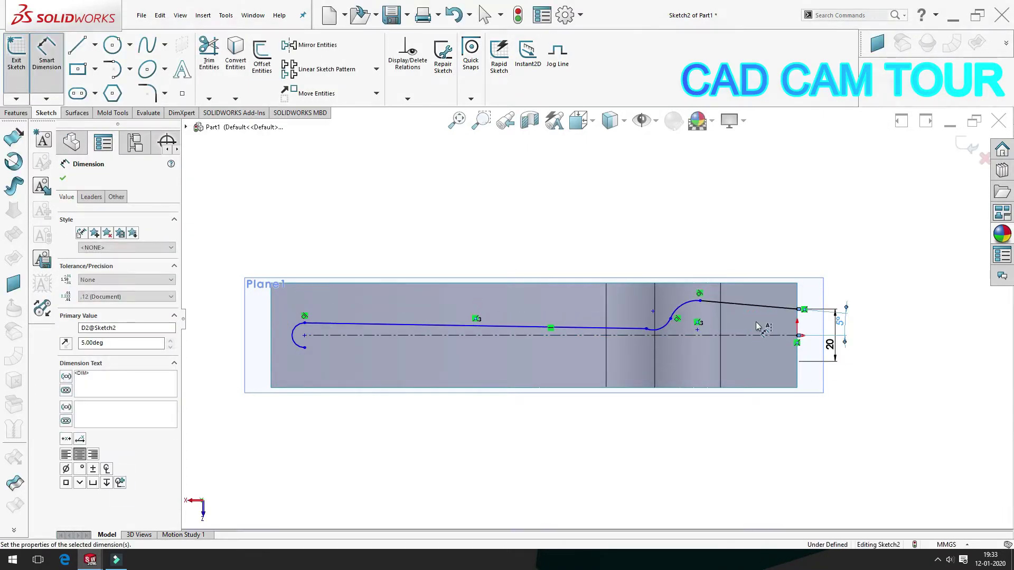
left_click(779, 256)
scroll(655, 315, "down", 1)
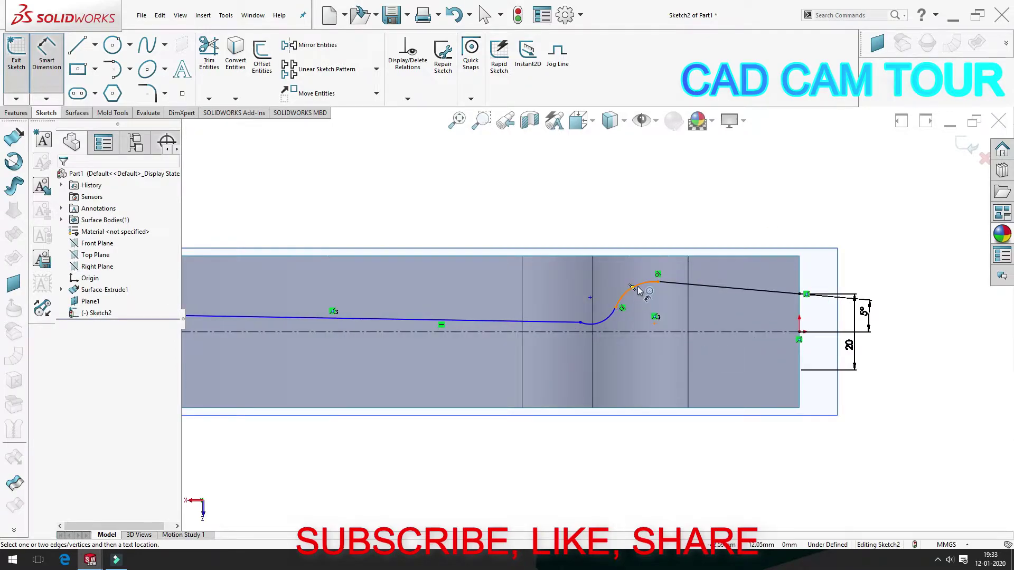
Step: Dimension the larger arc R15 and the small arc R6
left_click(639, 291)
left_click(608, 220)
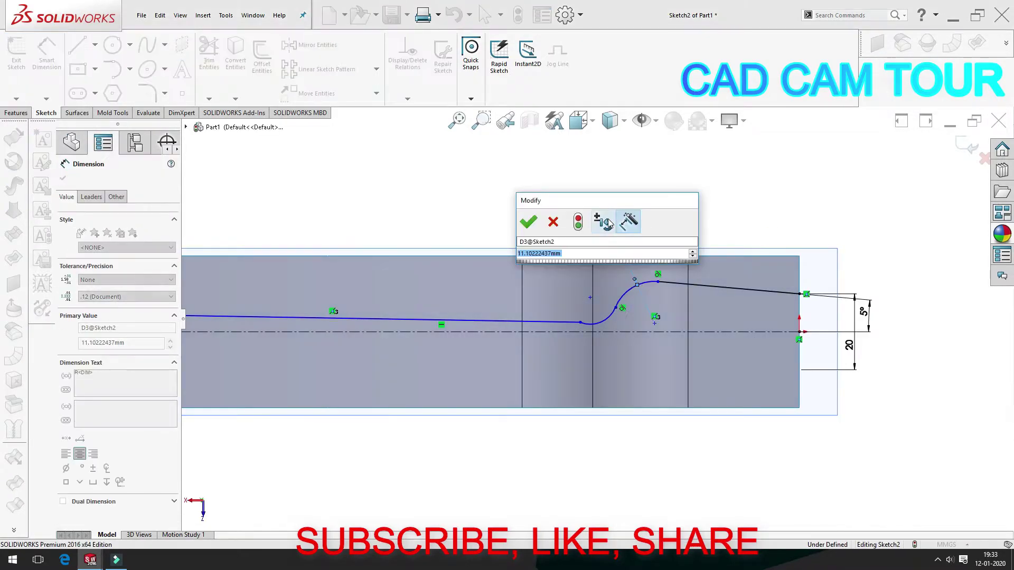
type("15")
key("Return")
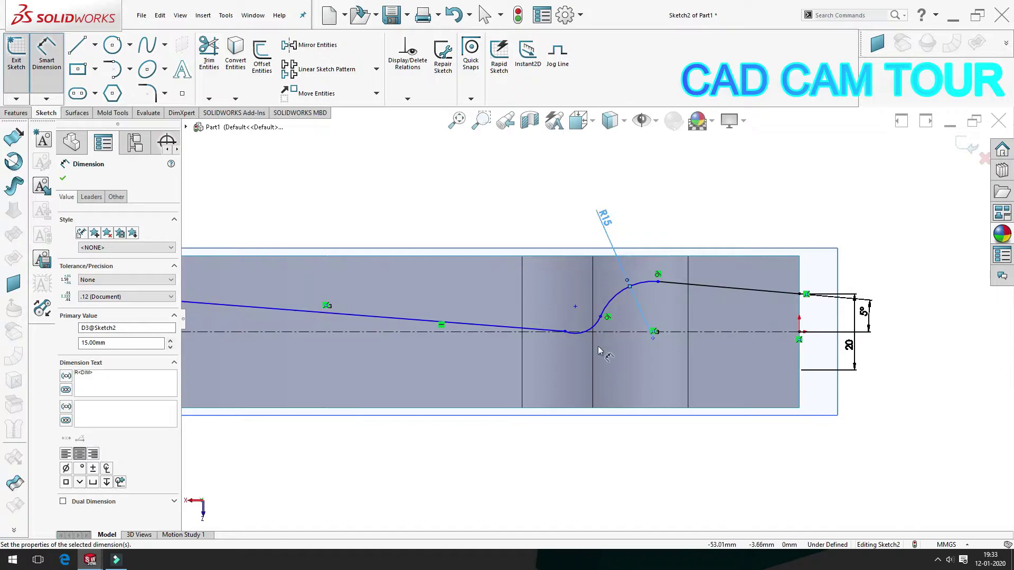
left_click(599, 330)
left_click(607, 362)
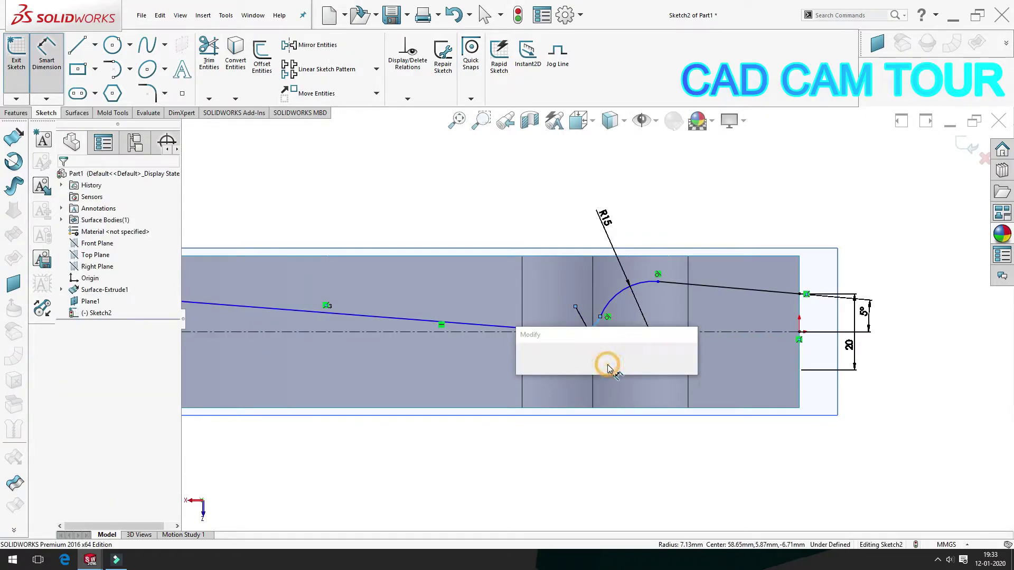
type("6.00mm")
key("Return")
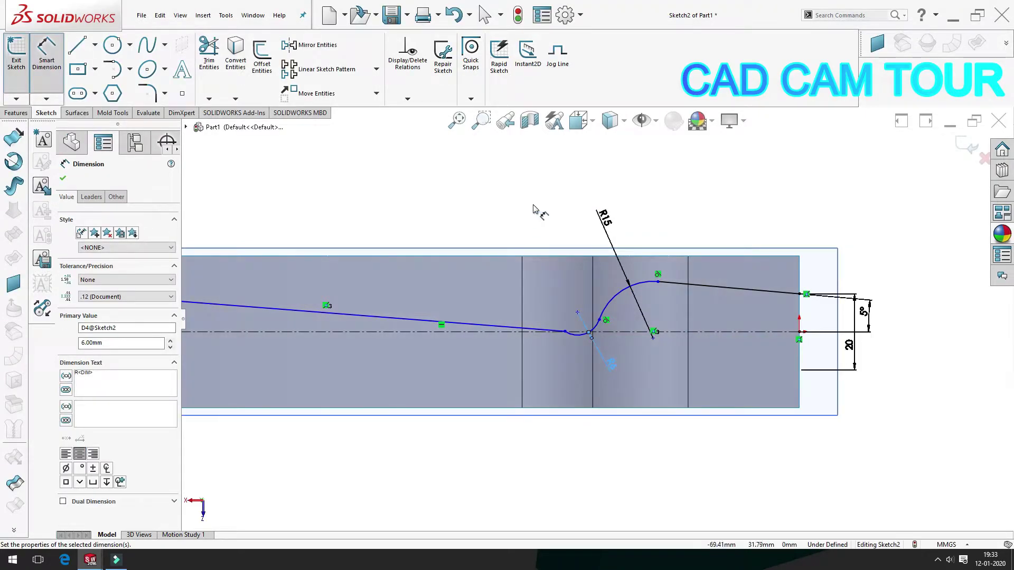
scroll(546, 367, "down", 2)
key("Escape")
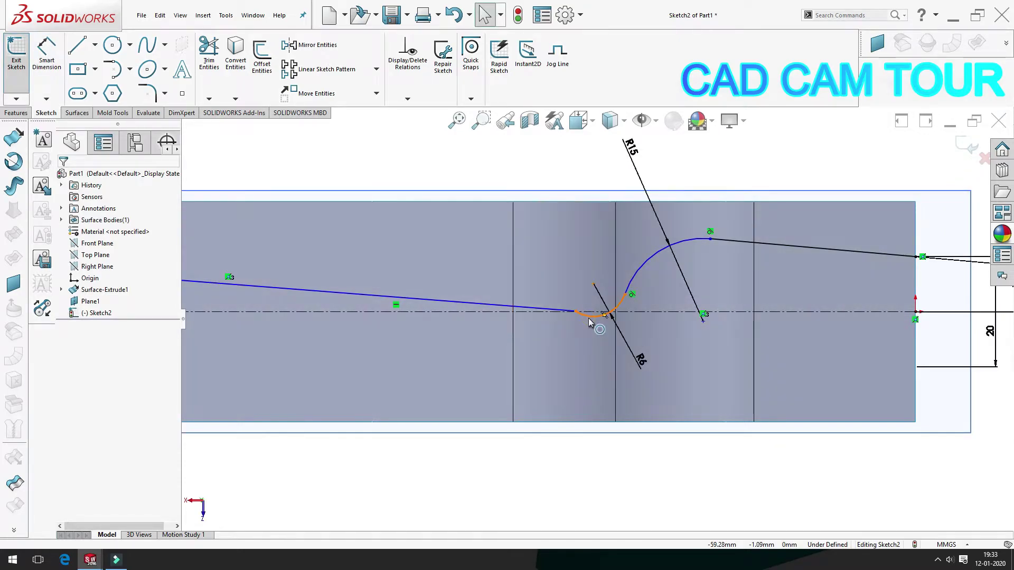
Step: Make the small arc tangent to the long line and pull their joint upward
left_click(589, 317)
left_click(538, 310, "ctrl")
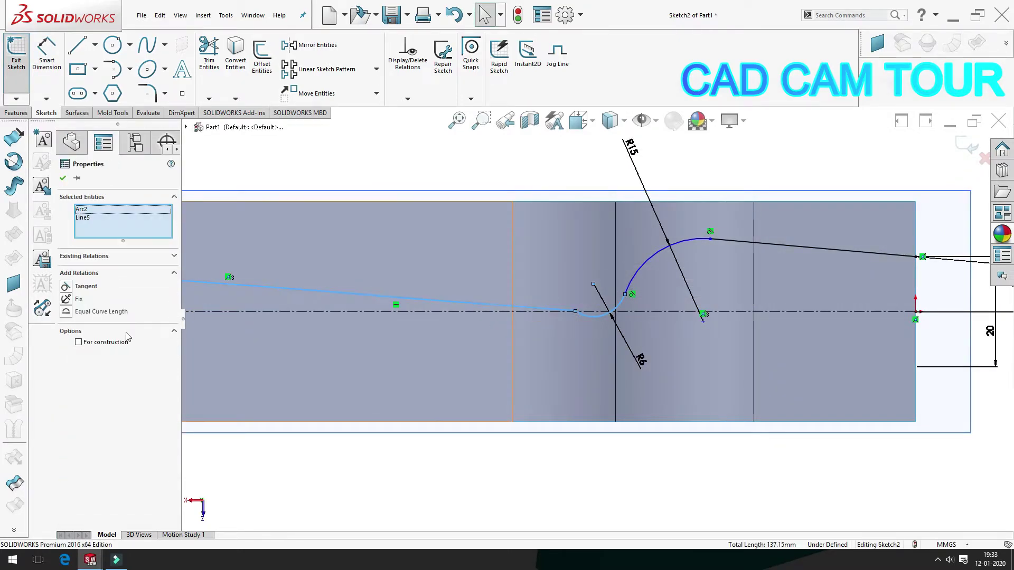
left_click(66, 290)
key("Escape")
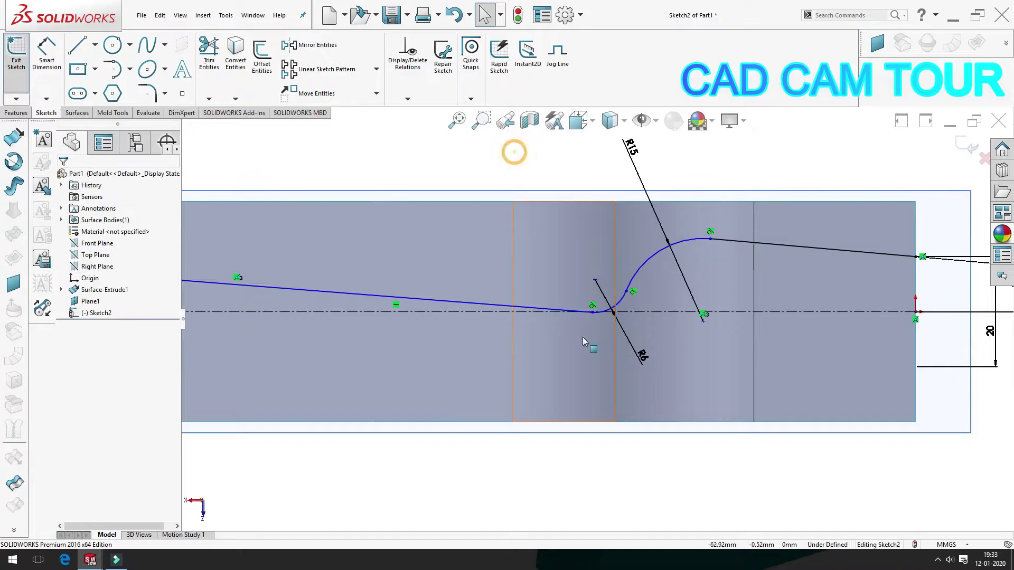
left_click_drag(593, 312, 594, 295)
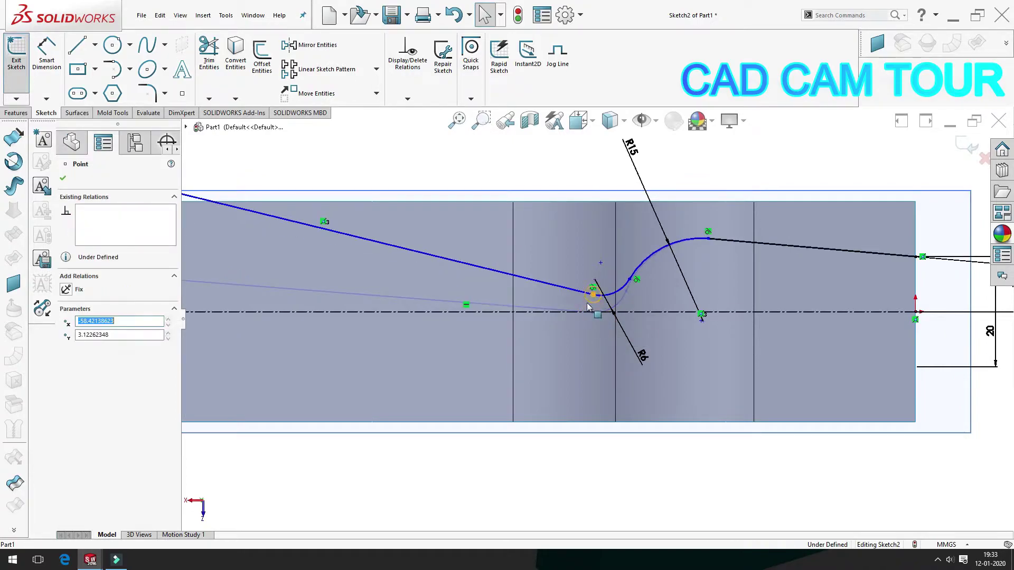
left_click(319, 159)
Step: Dimension the line-arc joint 2.50 mm from the centerline
left_click(42, 49)
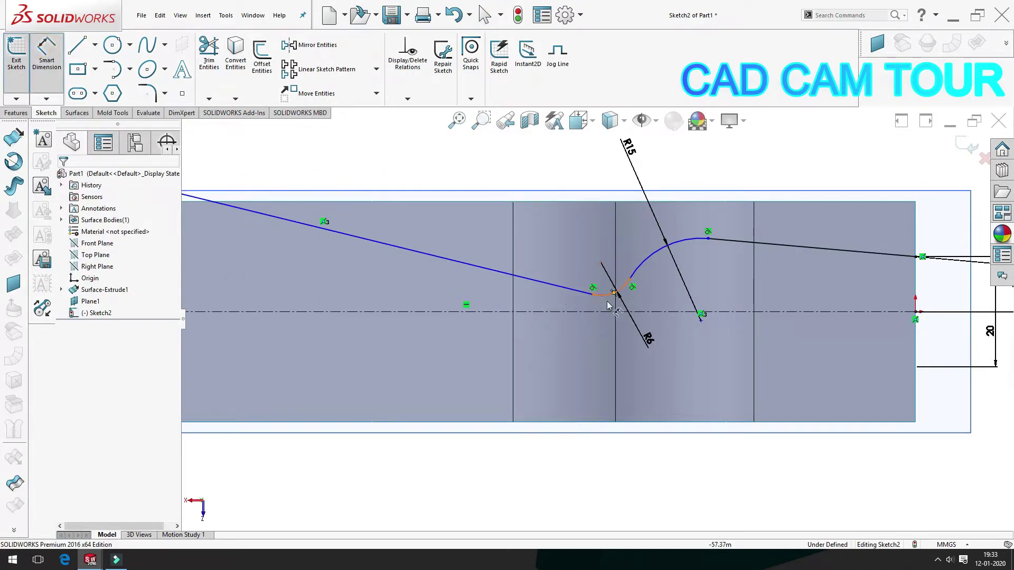
left_click(593, 294)
left_click(595, 312)
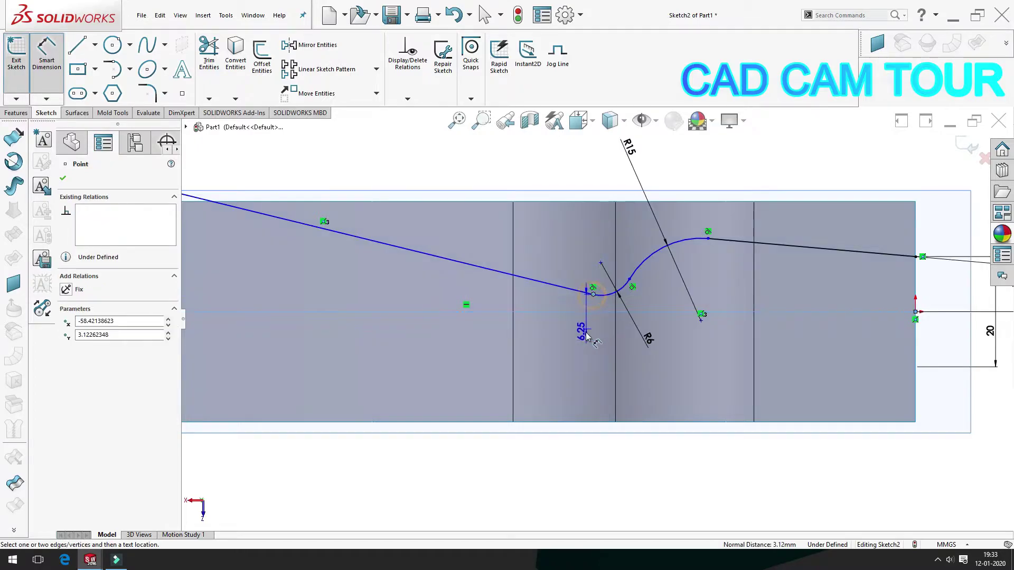
left_click(585, 334)
type("2.5")
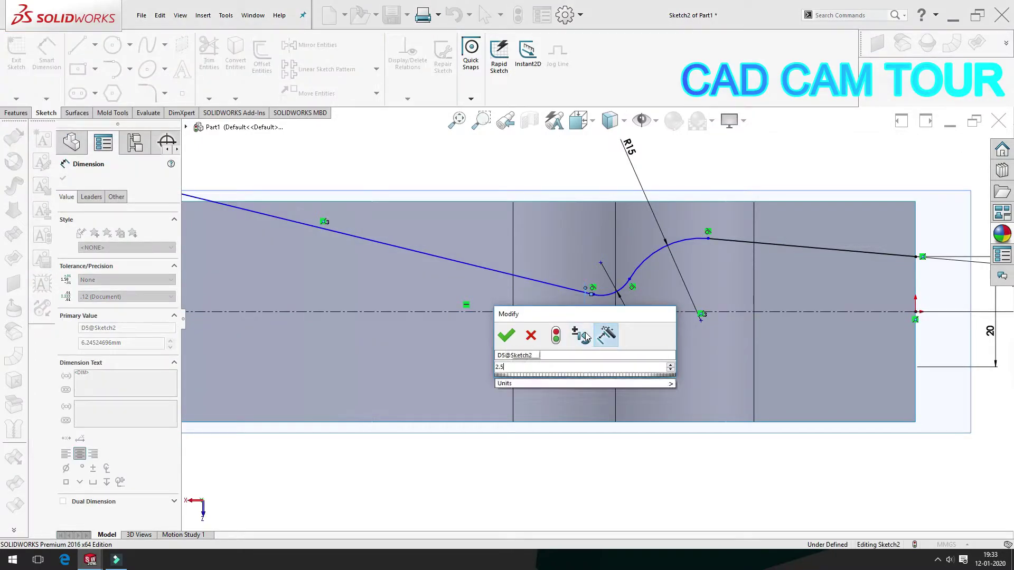
key("Return")
left_click(760, 464)
Step: Dimension the long line's slope at 2.25° to the centerline
scroll(634, 393, "up", 2)
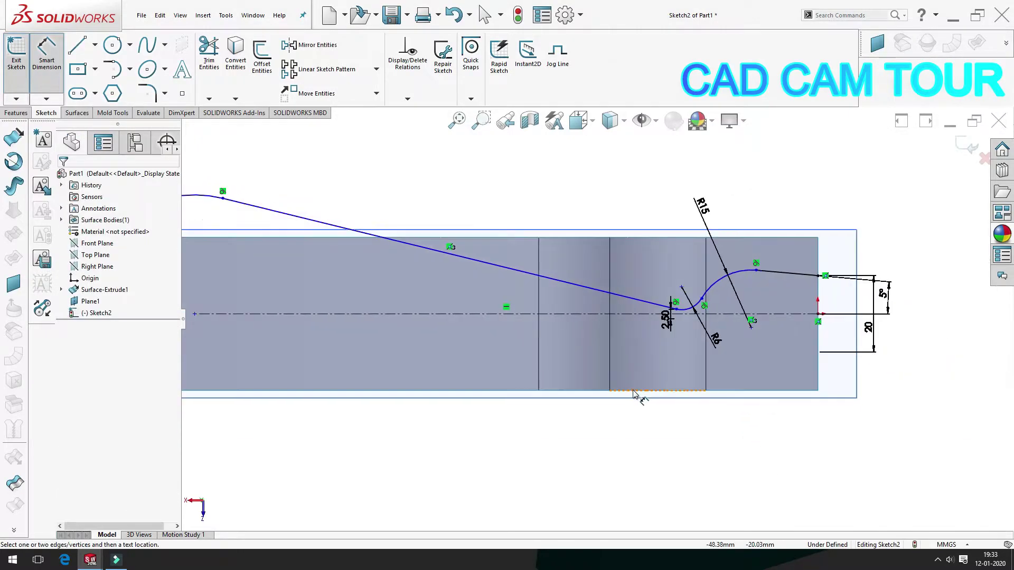
left_click(521, 315)
left_click(503, 268)
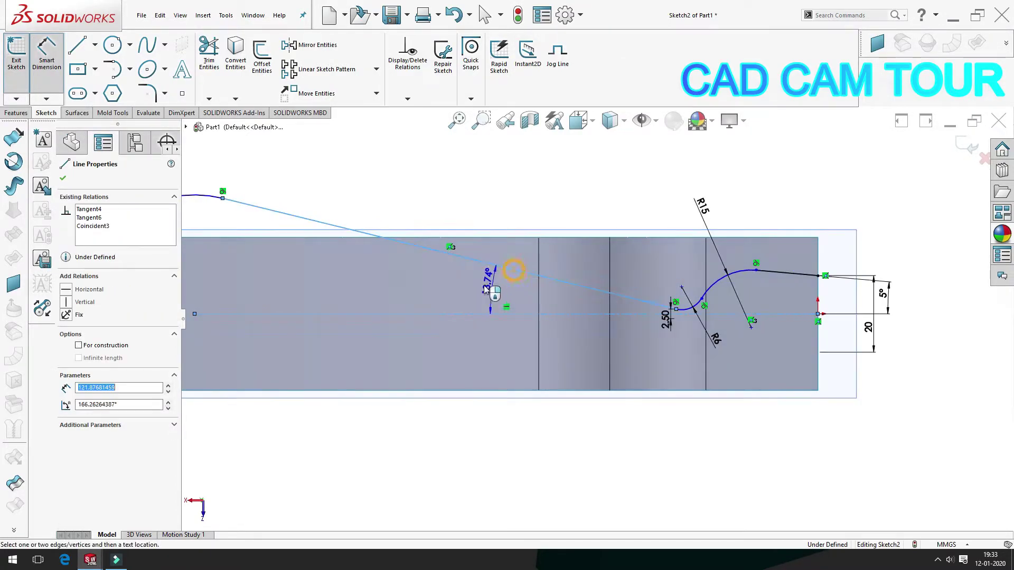
left_click(485, 287)
type("2.25")
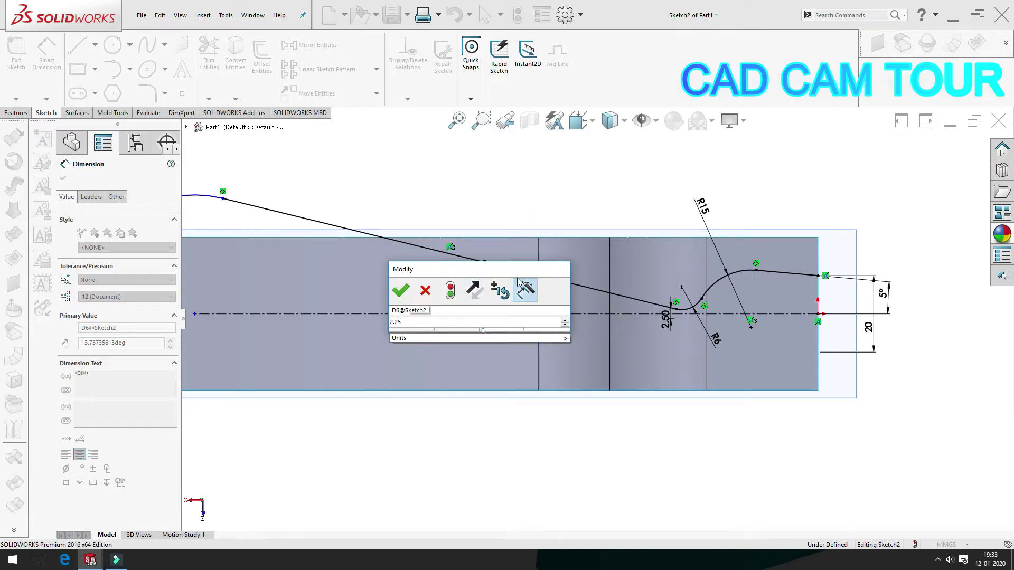
key("Return")
left_click(628, 198)
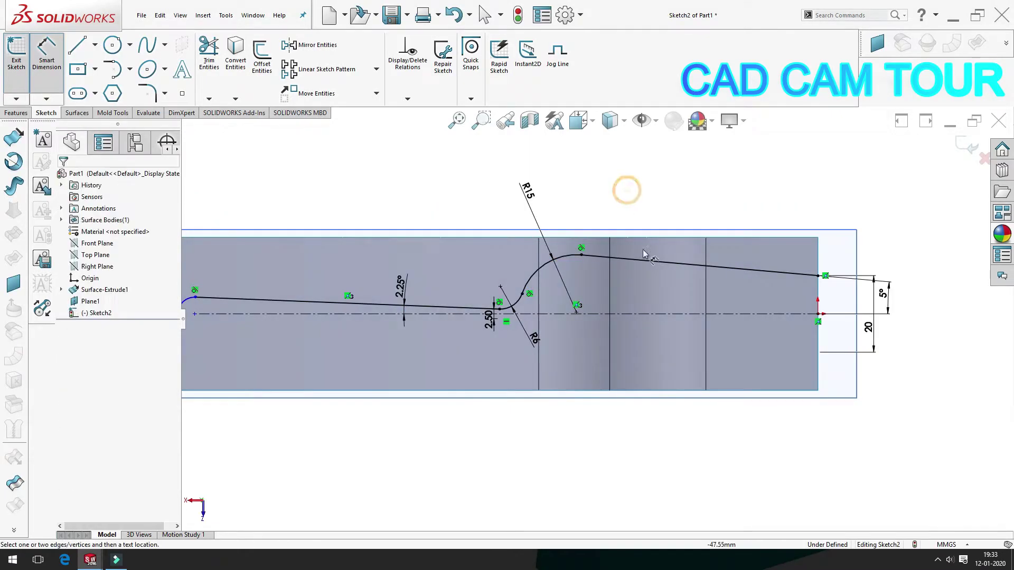
key("f")
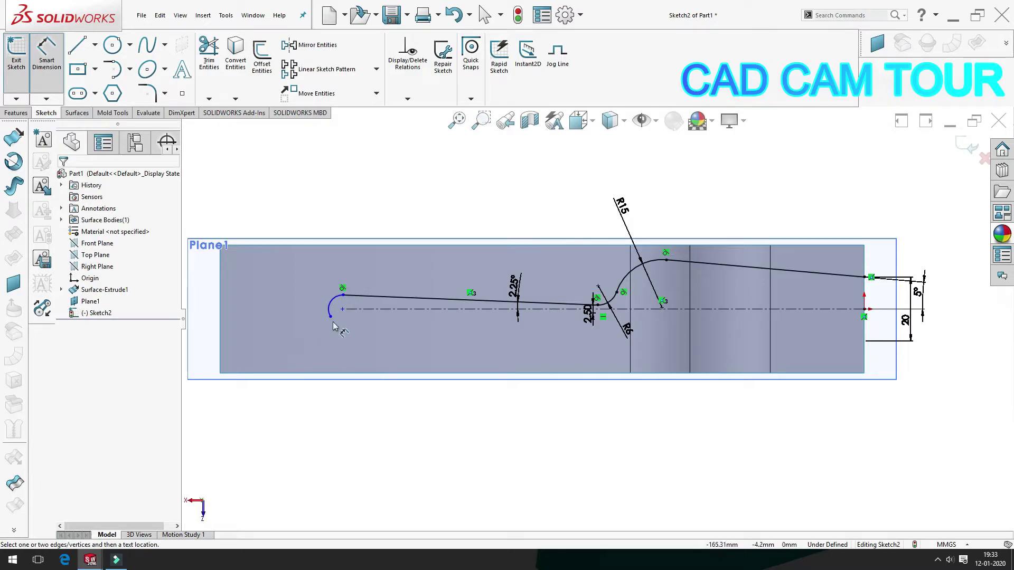
Step: Set a 10 mm horizontal distance from the left edge to the left arc's centre
left_click(220, 320)
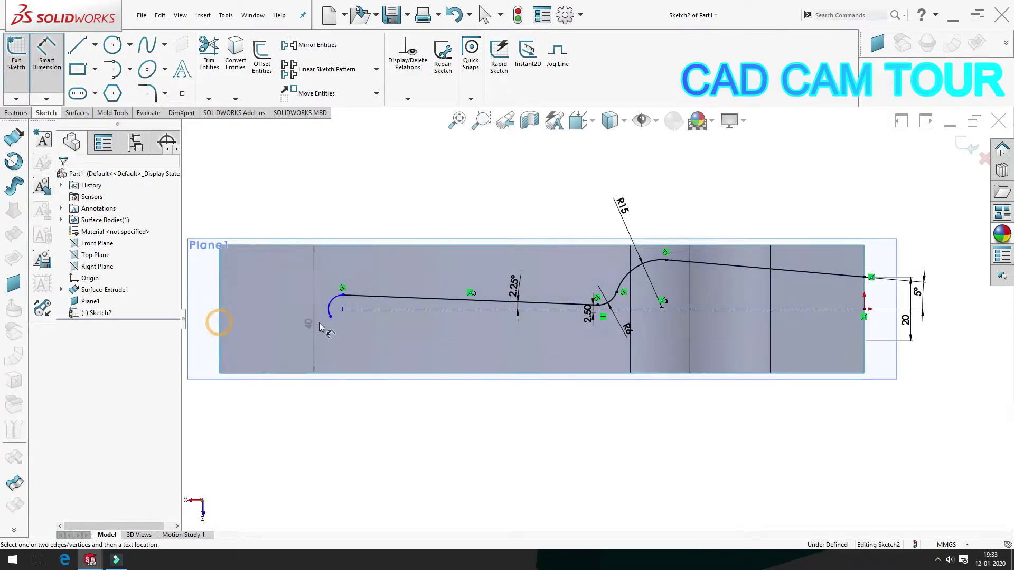
left_click(343, 309)
left_click(275, 416)
type("10")
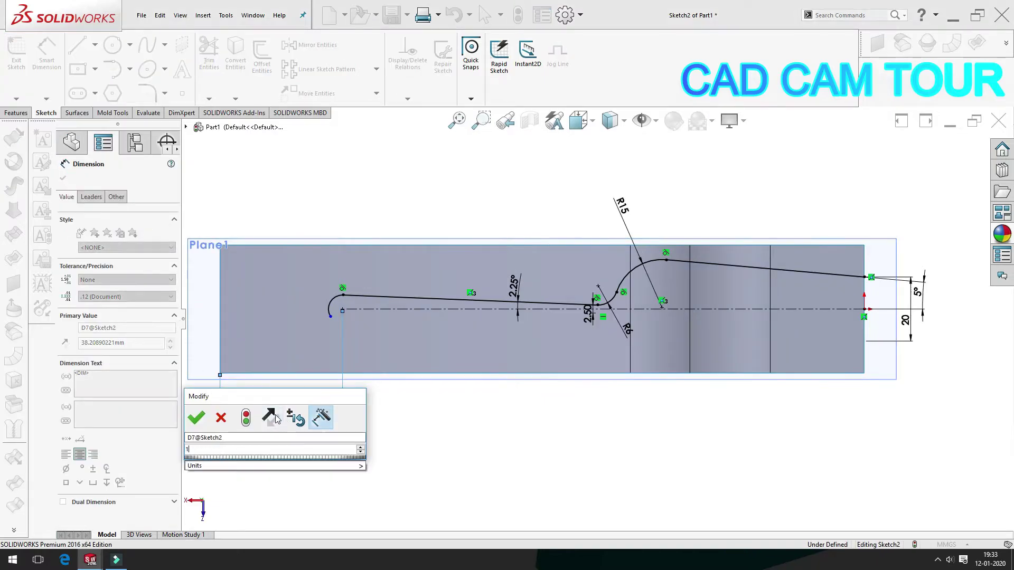
key("Return")
left_click(320, 426)
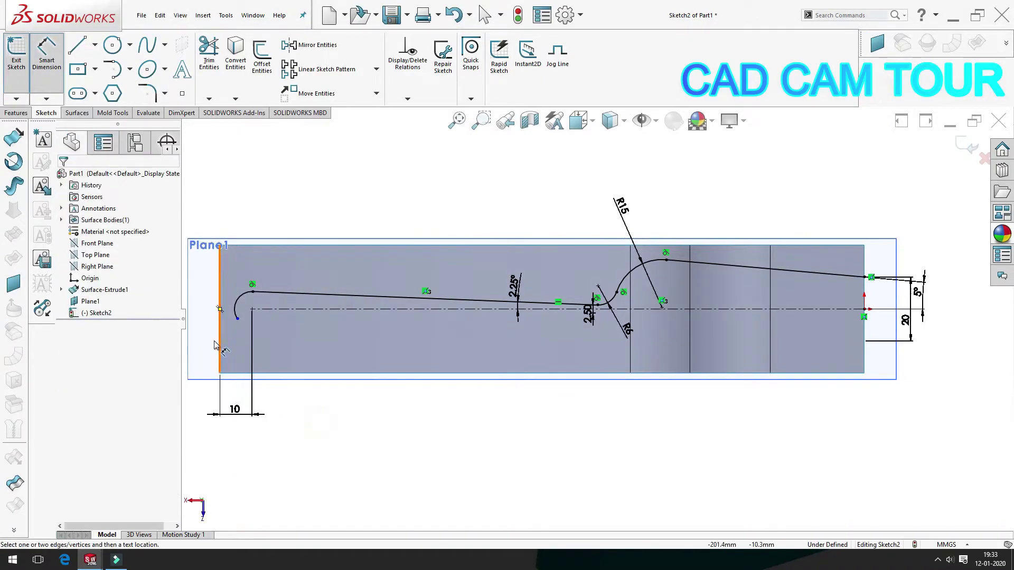
scroll(209, 345, "down", 2)
scroll(280, 320, "down", 1)
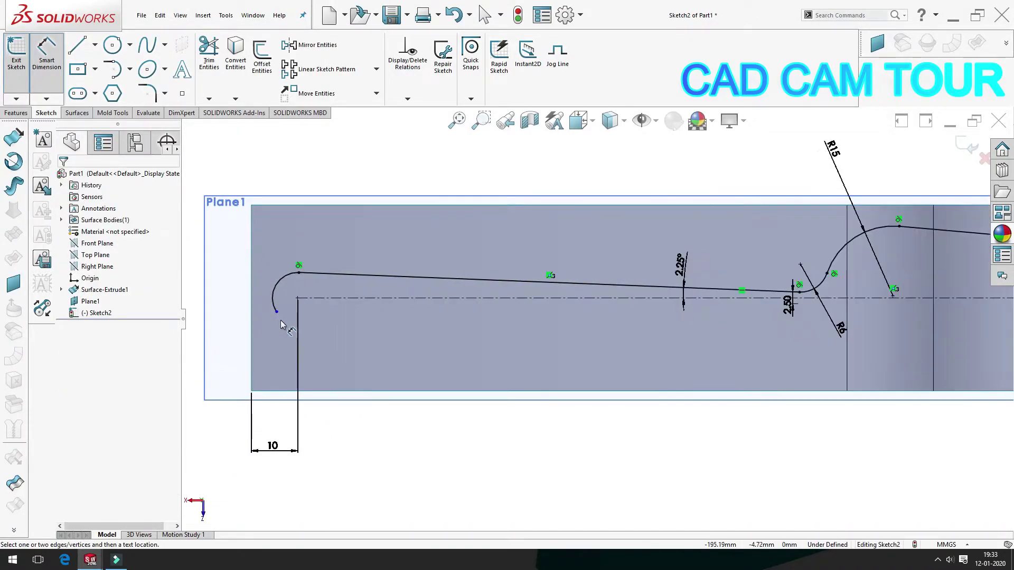
Step: Give the rounded left-end arc an R7.50 radius dimension
key("Escape")
left_click(289, 324)
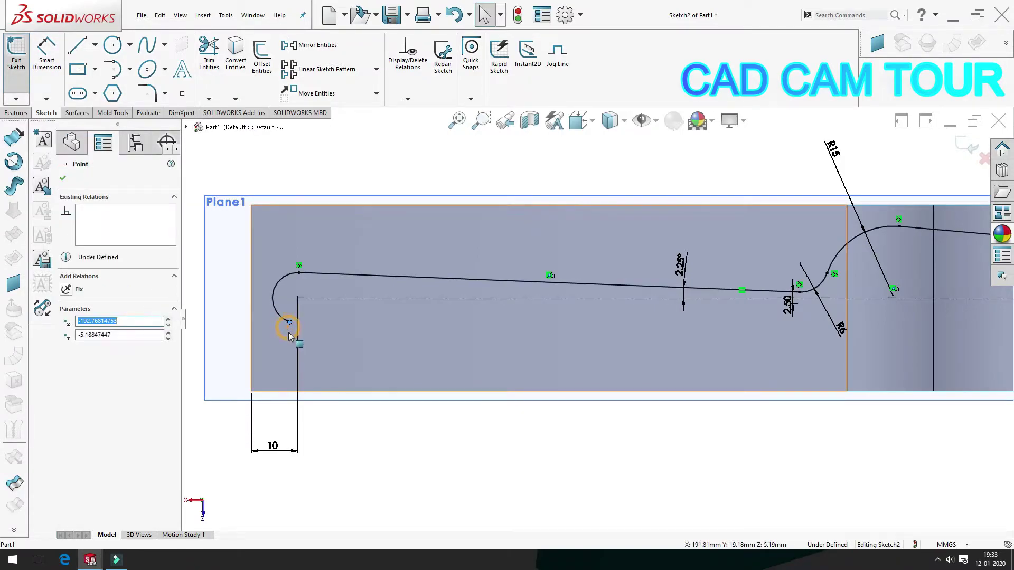
scroll(581, 307, "up", 1)
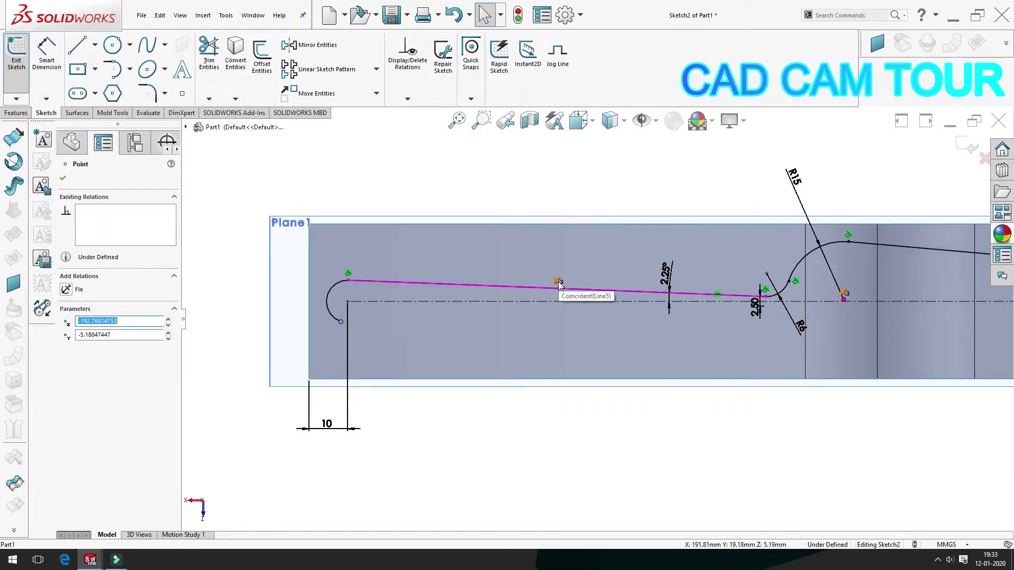
left_click(409, 183)
left_click(47, 51)
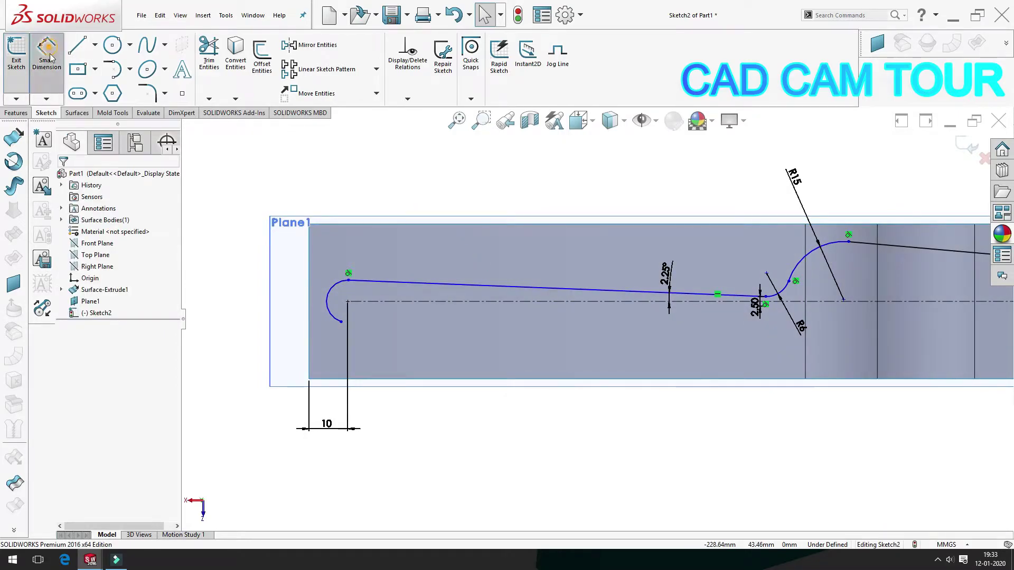
left_click(334, 290)
left_click(278, 264)
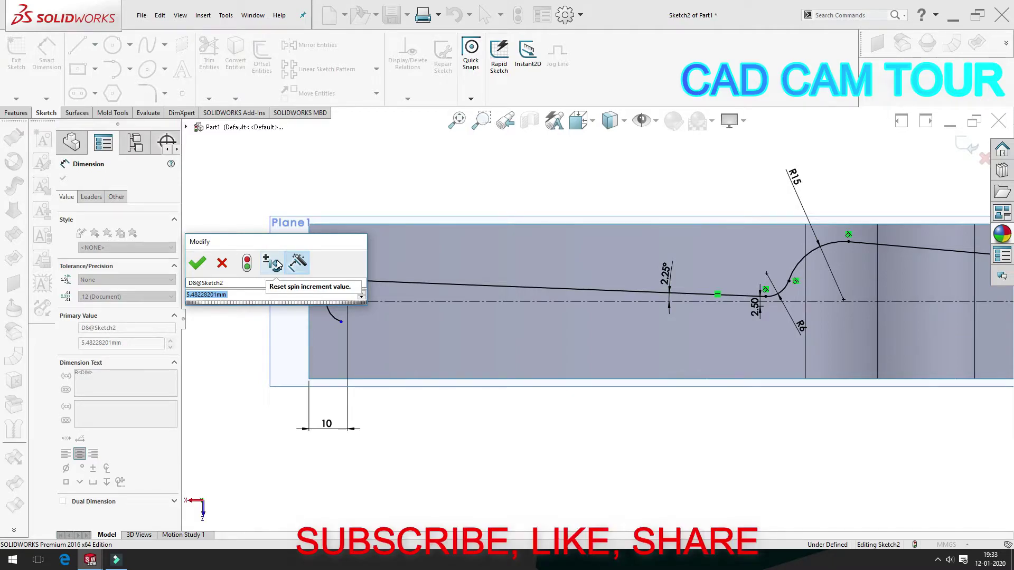
type("7.5")
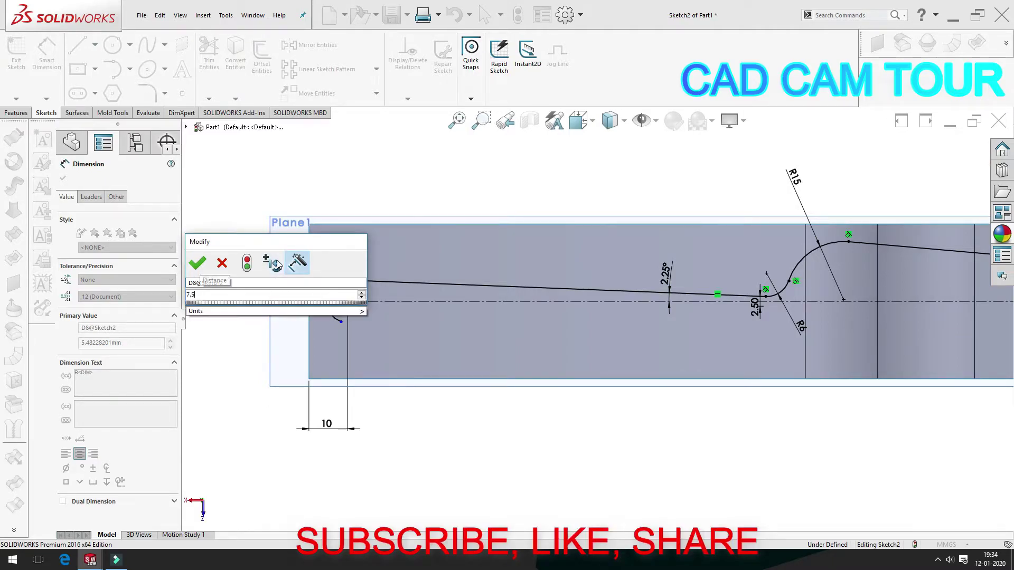
key("Return")
left_click(246, 346)
Step: Fit the sketch in view and select the left arc's lower endpoint
key("f")
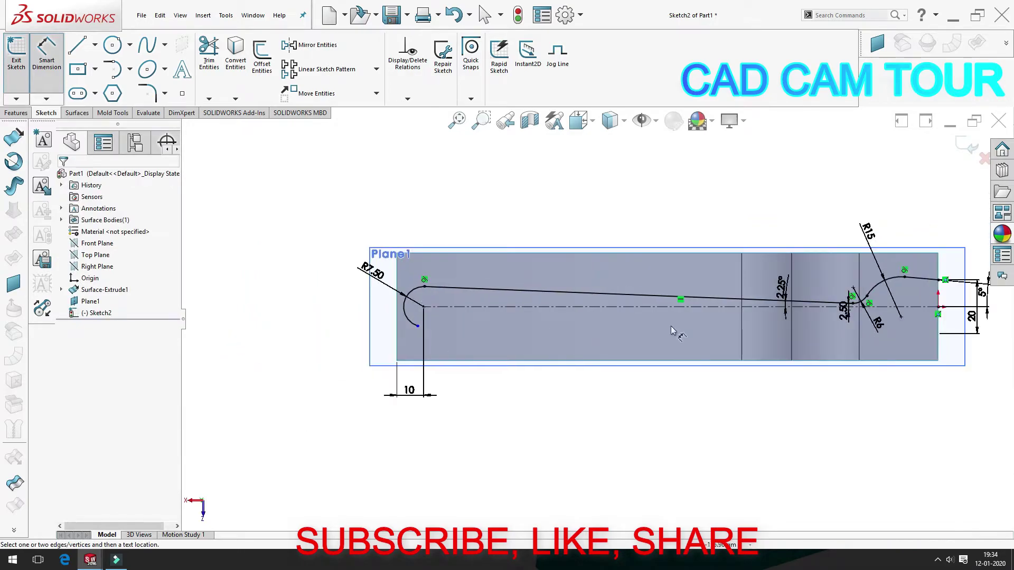
scroll(785, 350, "down", 2)
scroll(785, 349, "up", 1)
key("Escape")
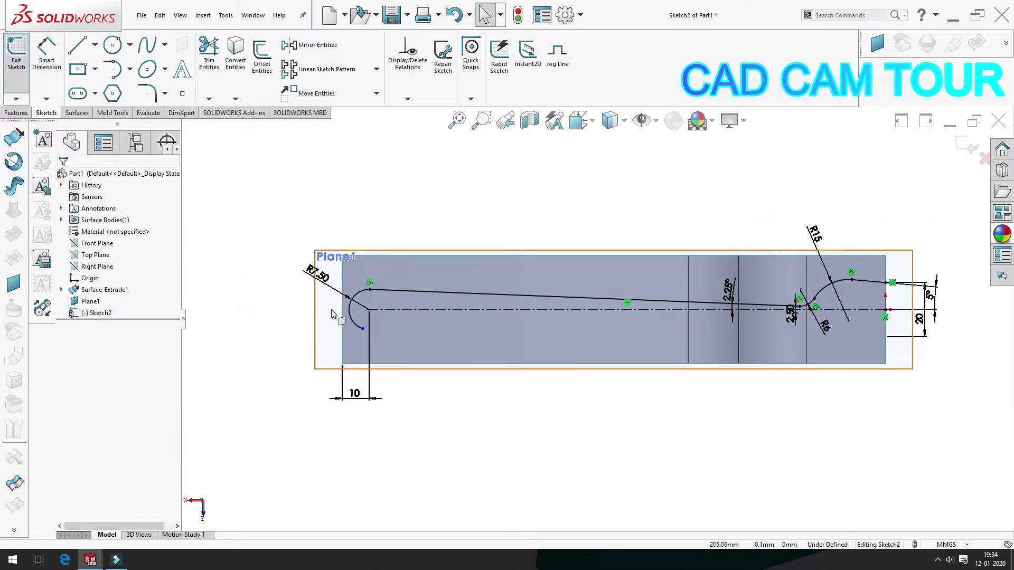
left_click(363, 330)
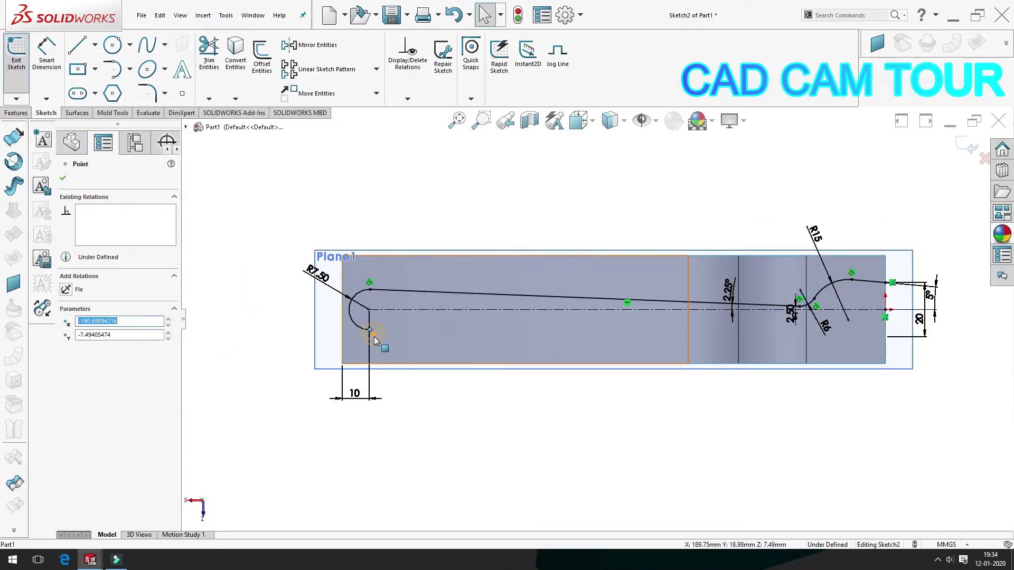
Step: Review the 5° angle dimension and leave it unchanged
left_click(417, 420)
scroll(924, 300, "down", 3)
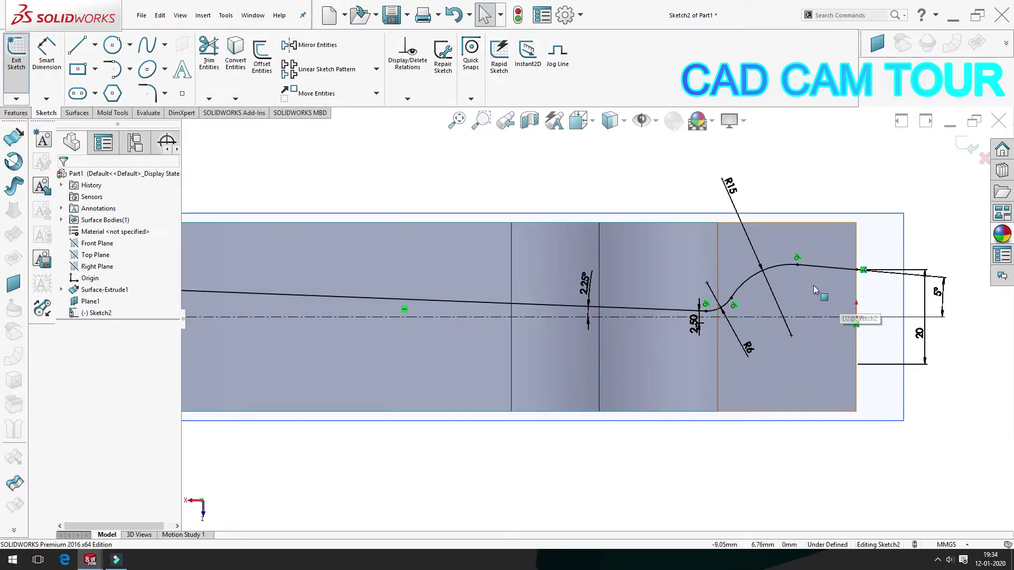
scroll(812, 292, "up", 1)
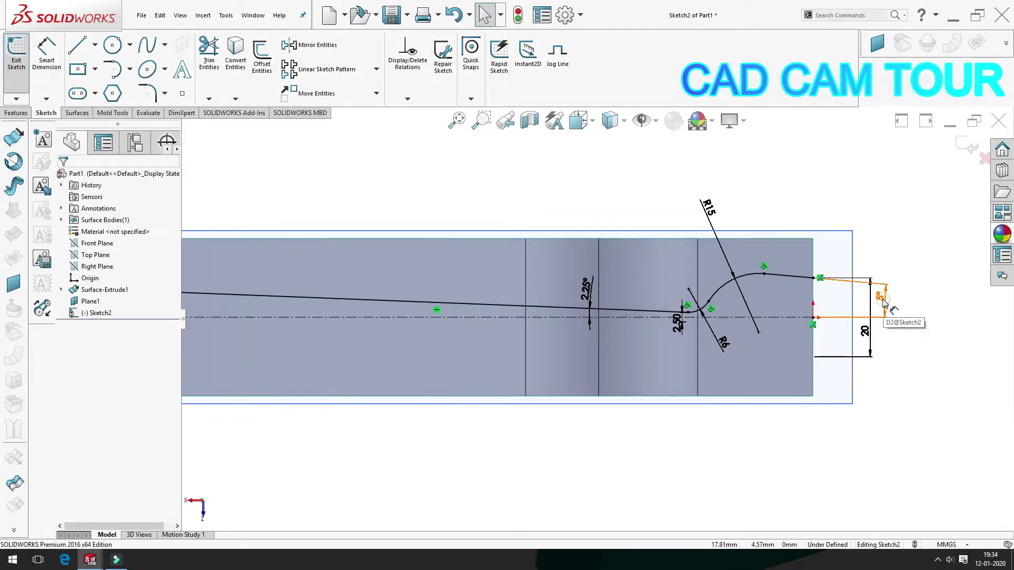
double_click(787, 301)
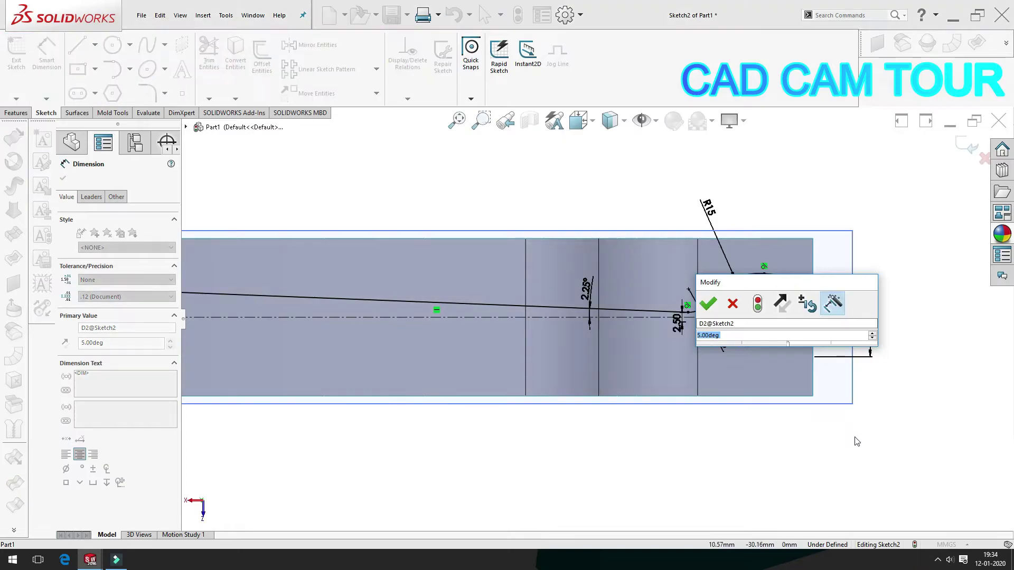
left_click(738, 309)
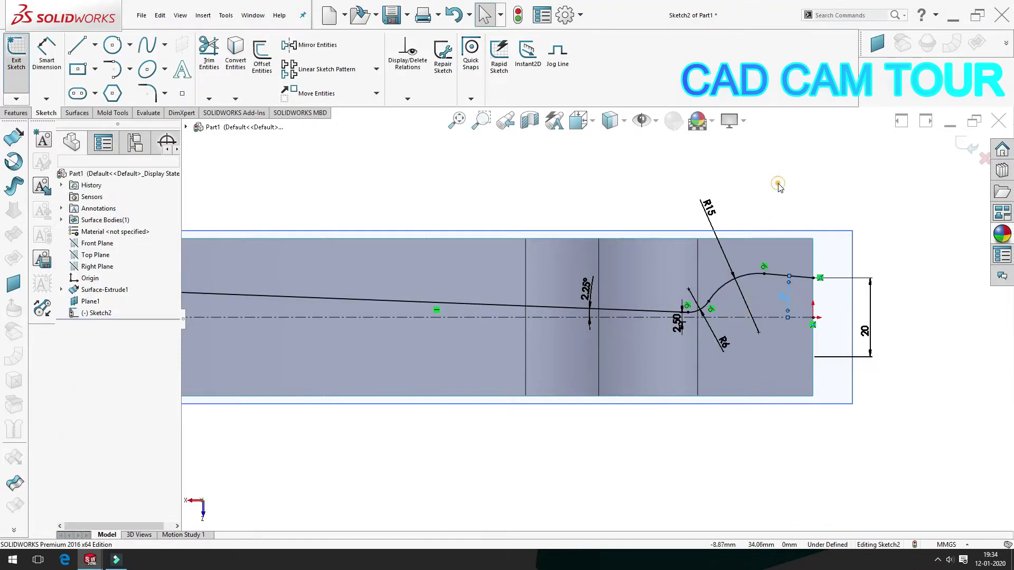
Step: Change the neck offset dimension from 2.50 to 5 mm
double_click(676, 324)
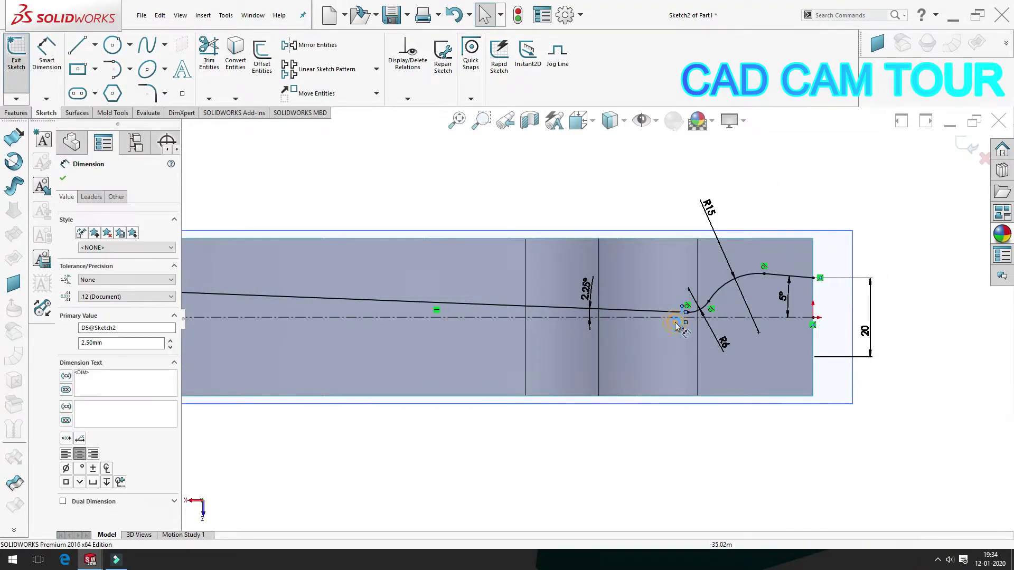
type("5")
key("Return")
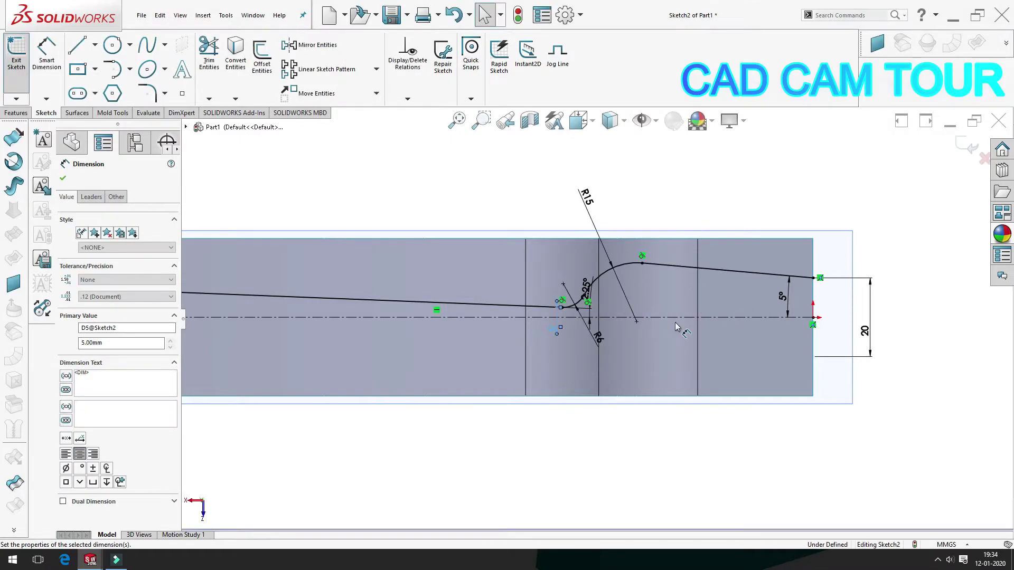
left_click(669, 453)
scroll(669, 455, "up", 3)
scroll(404, 275, "down", 2)
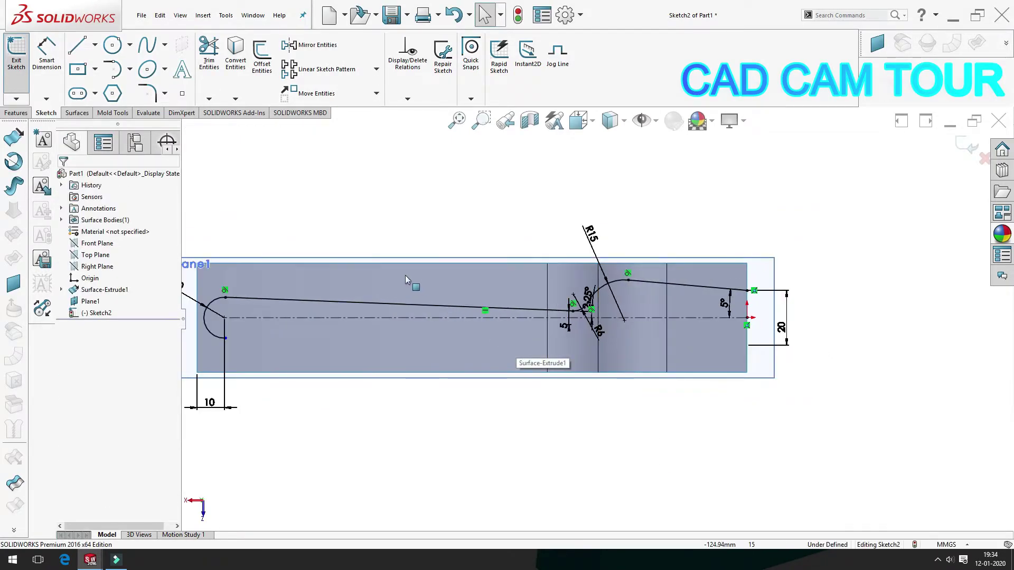
key("z")
left_click(387, 233)
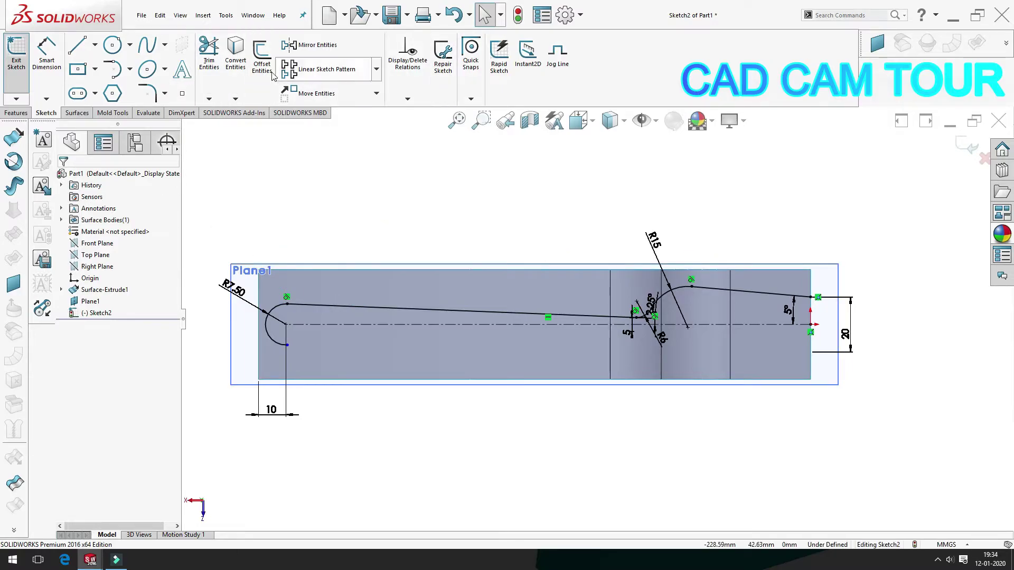
Step: Mirror the long upper line, neck arc, R15 arc and right sloping line about the centreline
left_click(299, 46)
left_click(376, 309)
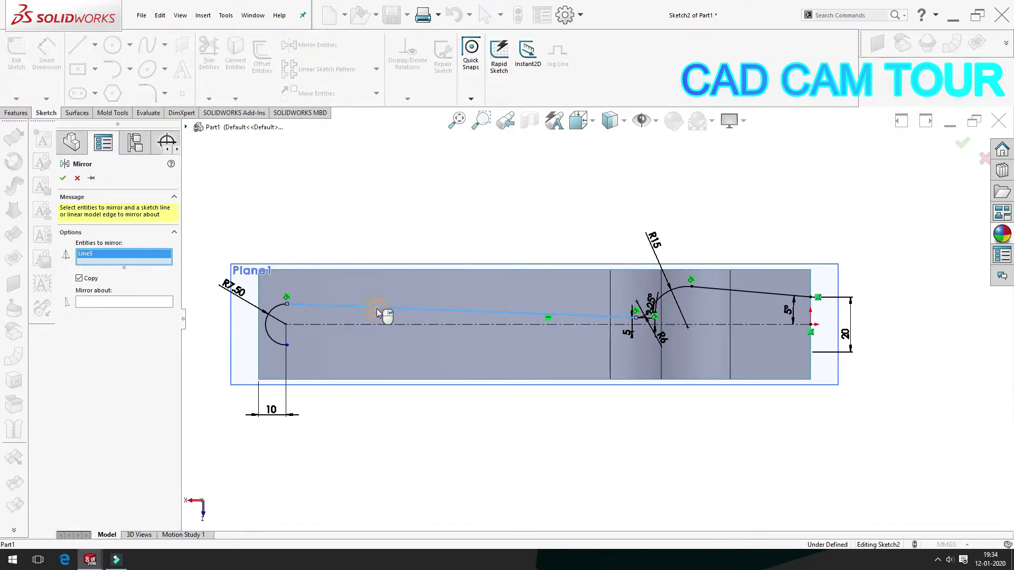
scroll(649, 318, "down", 5)
left_click(600, 293)
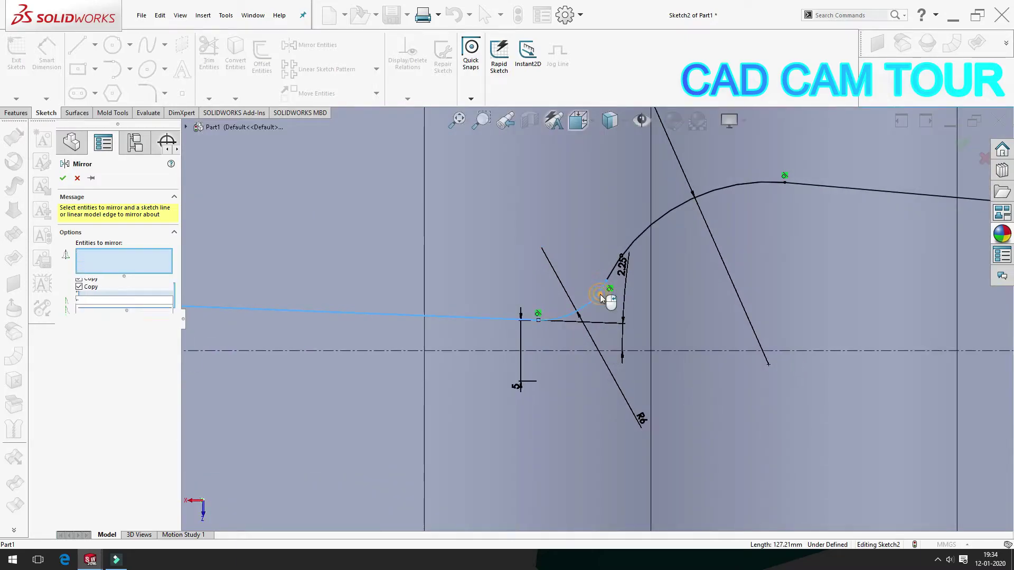
left_click(645, 229)
left_click(803, 183)
scroll(800, 239, "up", 3)
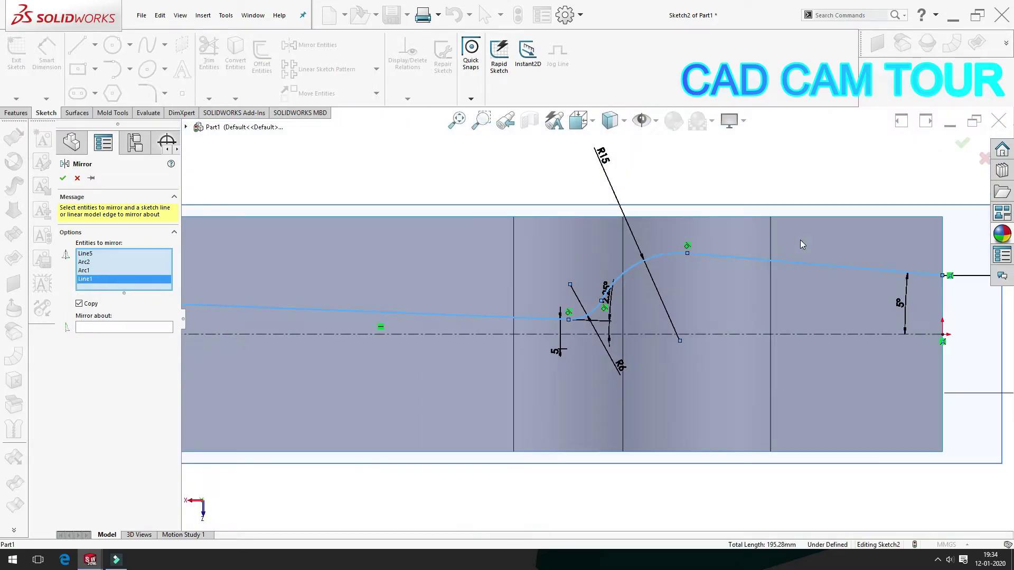
left_click(135, 327)
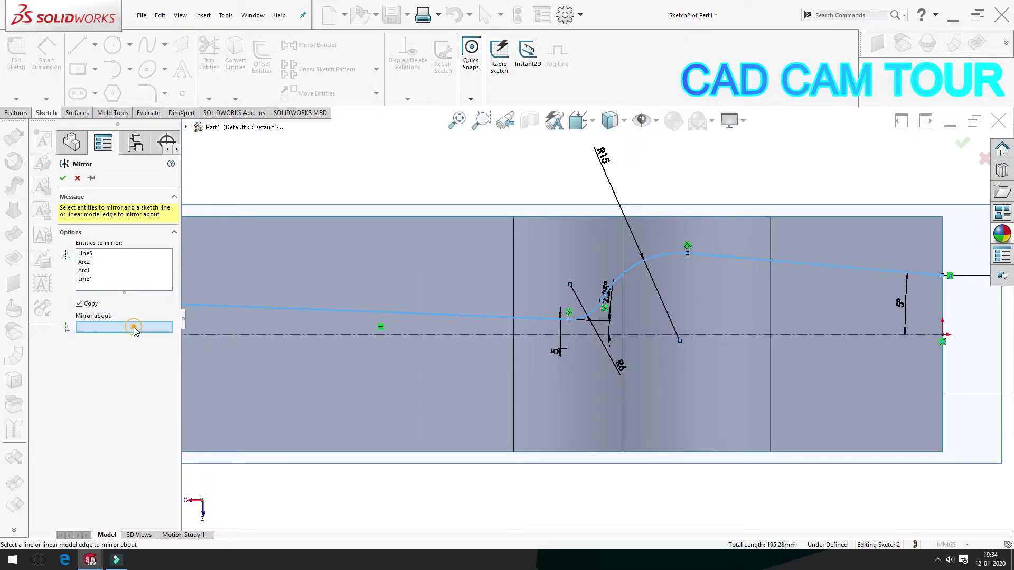
left_click(728, 334)
scroll(510, 355, "up", 3)
scroll(449, 351, "up", 2)
scroll(443, 323, "down", 3)
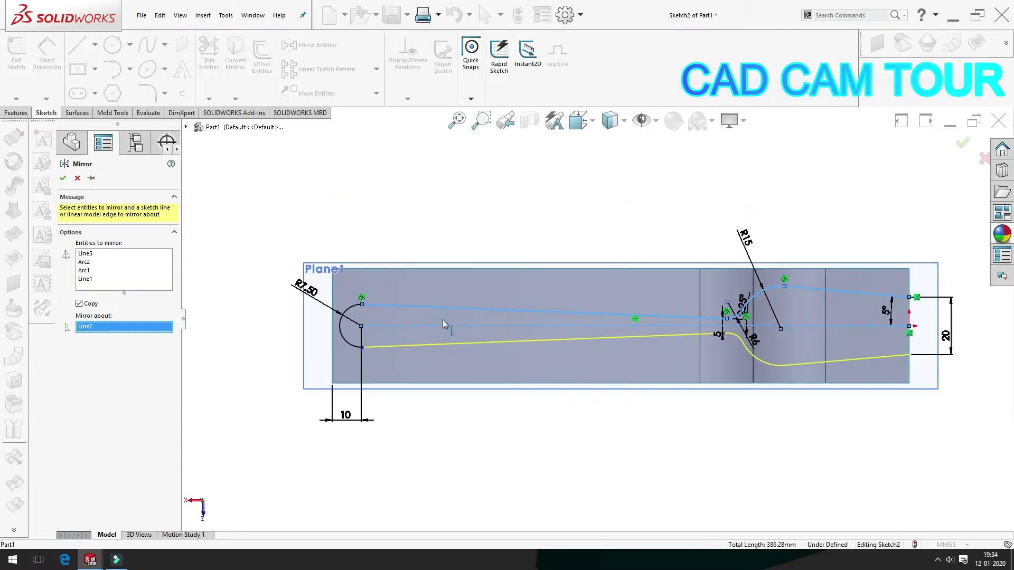
left_click(62, 178)
Step: Select the left end arc and its adjoining lower line to check the junction
scroll(411, 354, "down", 5)
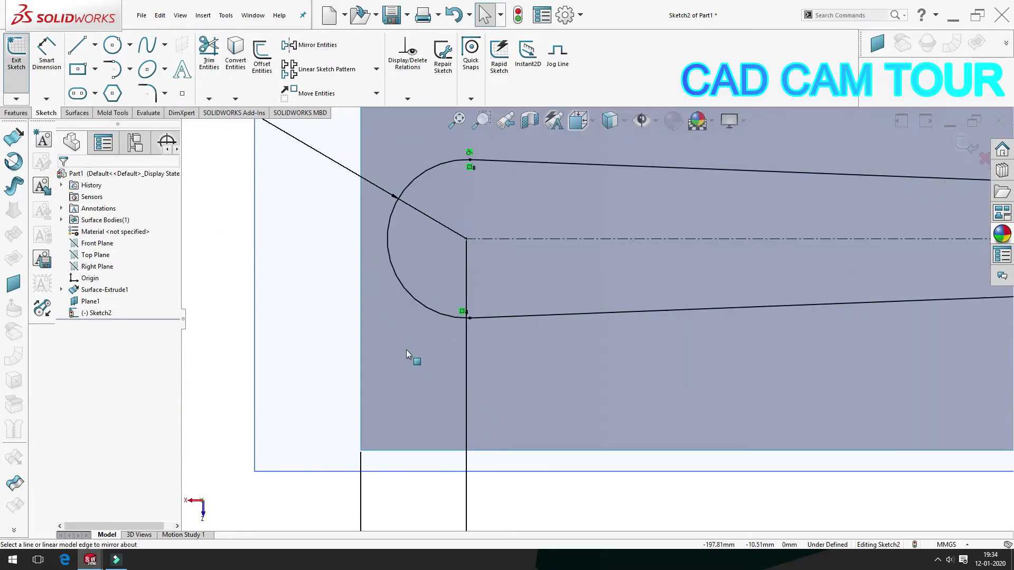
scroll(483, 319, "down", 3)
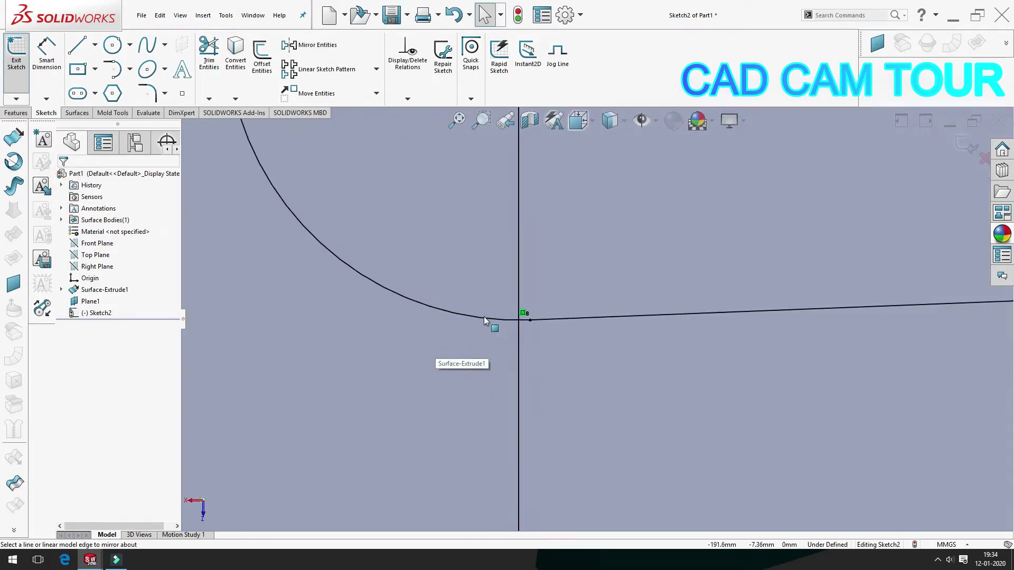
left_click(526, 320)
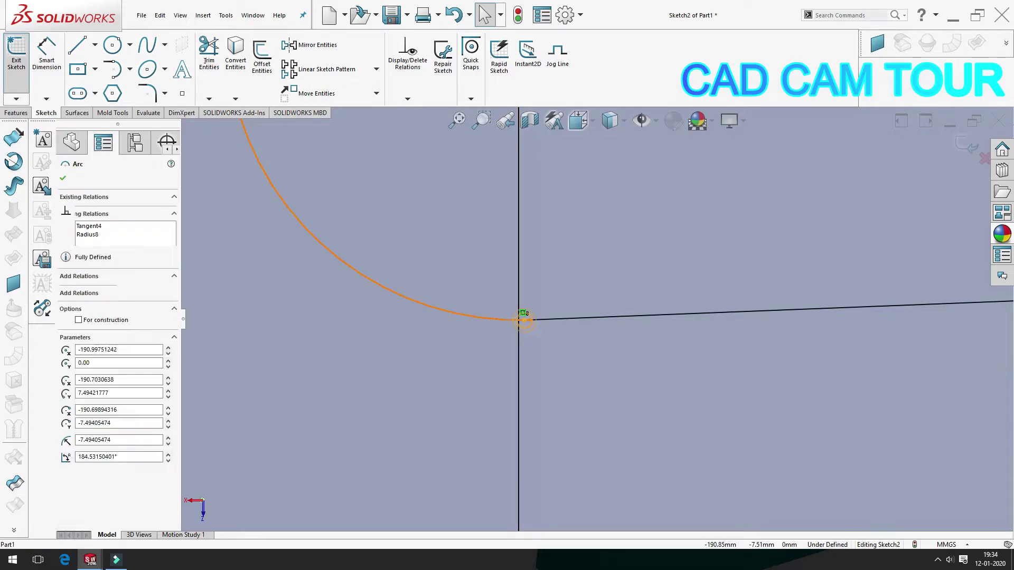
left_click(543, 320, "ctrl")
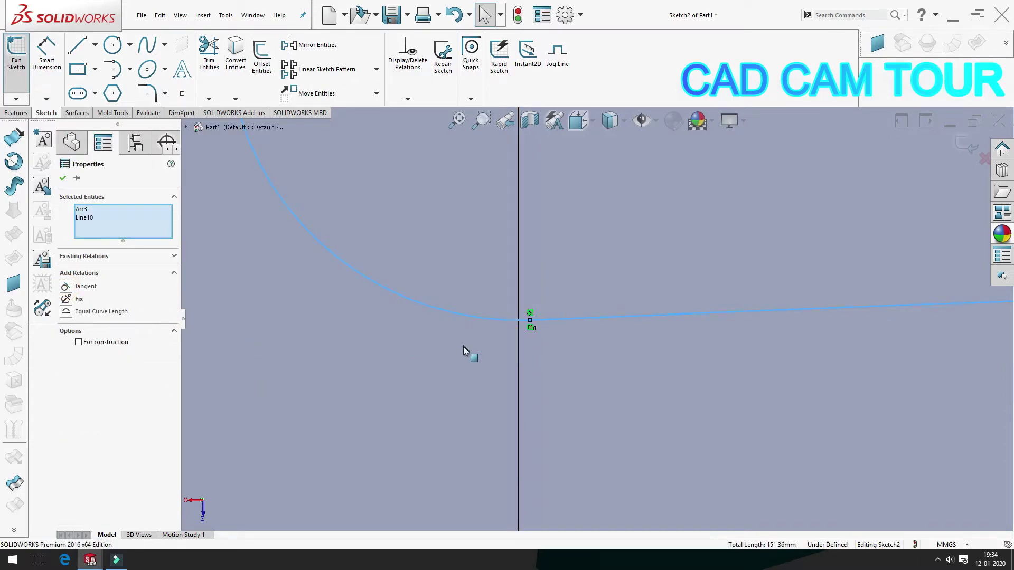
key("f")
key("Escape")
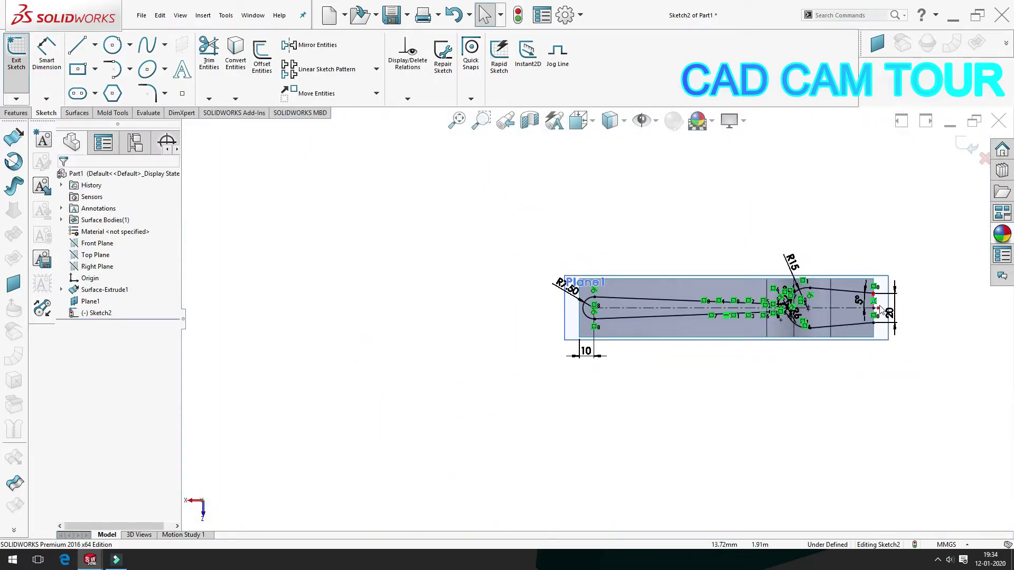
Step: Extrude the slot outline as a Mid Plane surface 40 mm deep
scroll(881, 310, "down", 3)
scroll(607, 343, "down", 2)
scroll(597, 370, "up", 2)
scroll(592, 383, "up", 1)
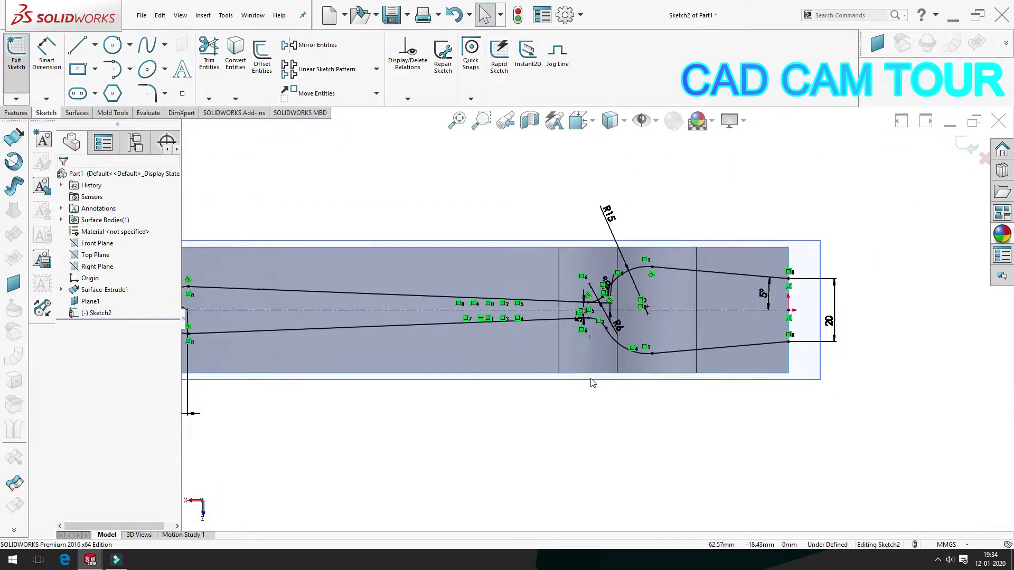
scroll(592, 383, "up", 2)
mouse_move(543, 396)
middle_mouse_down()
mouse_move(448, 326)
mouse_move(417, 220)
mouse_move(421, 449)
mouse_move(432, 464)
middle_mouse_up()
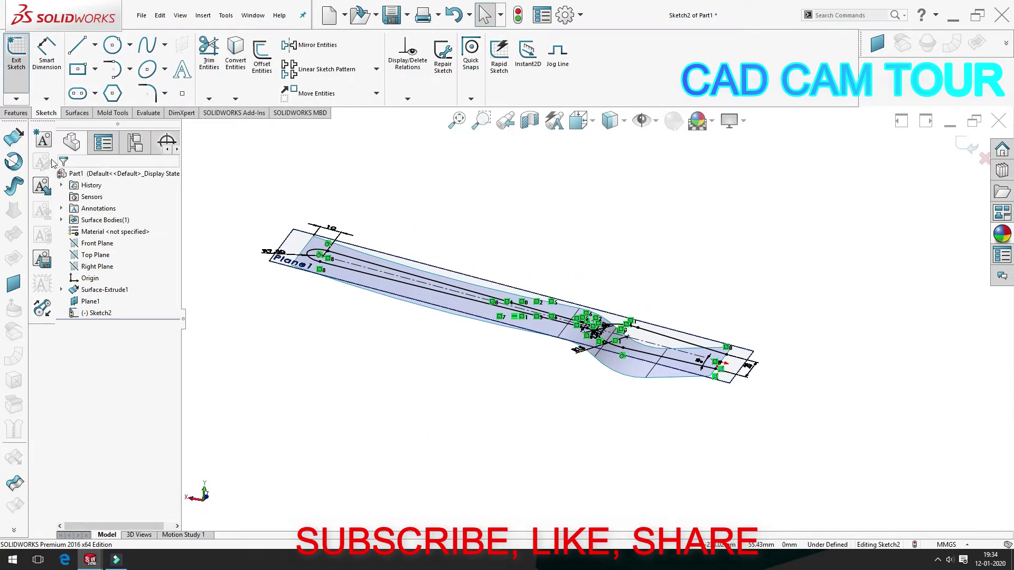
left_click(19, 139)
left_click(88, 241)
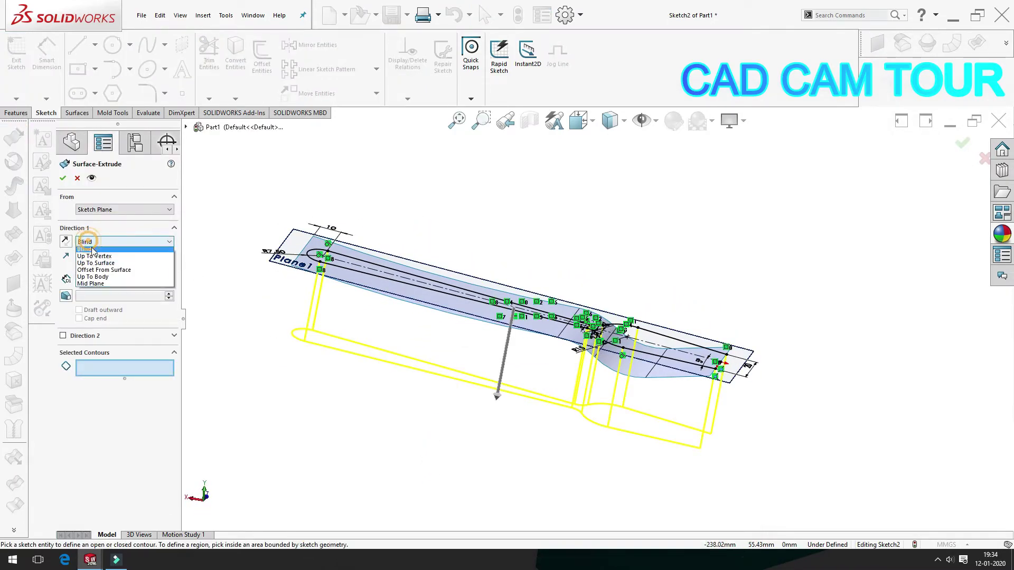
left_click(101, 280)
mouse_move(334, 362)
middle_mouse_down()
mouse_move(344, 290)
mouse_move(347, 324)
middle_mouse_up()
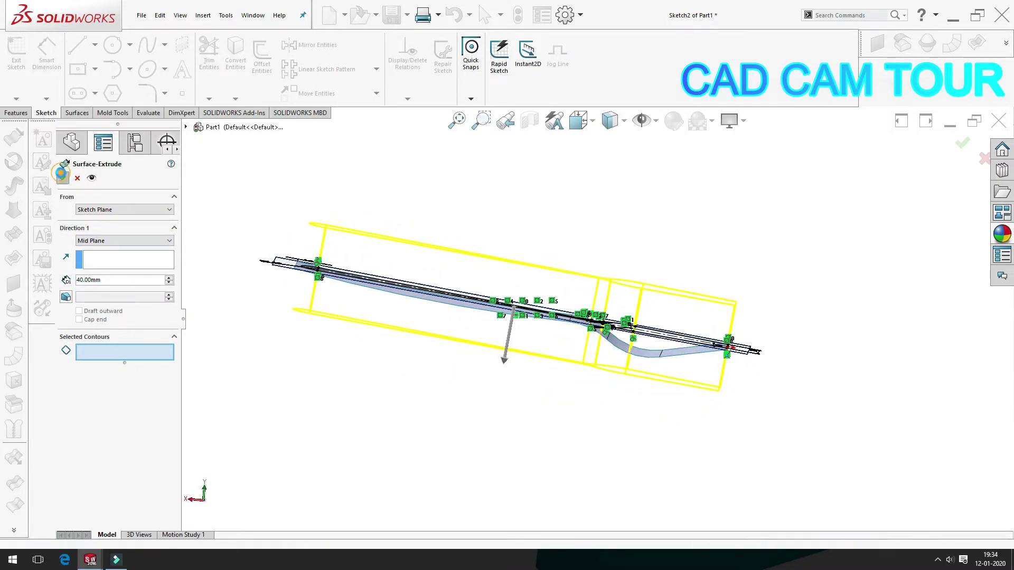
left_click(63, 178)
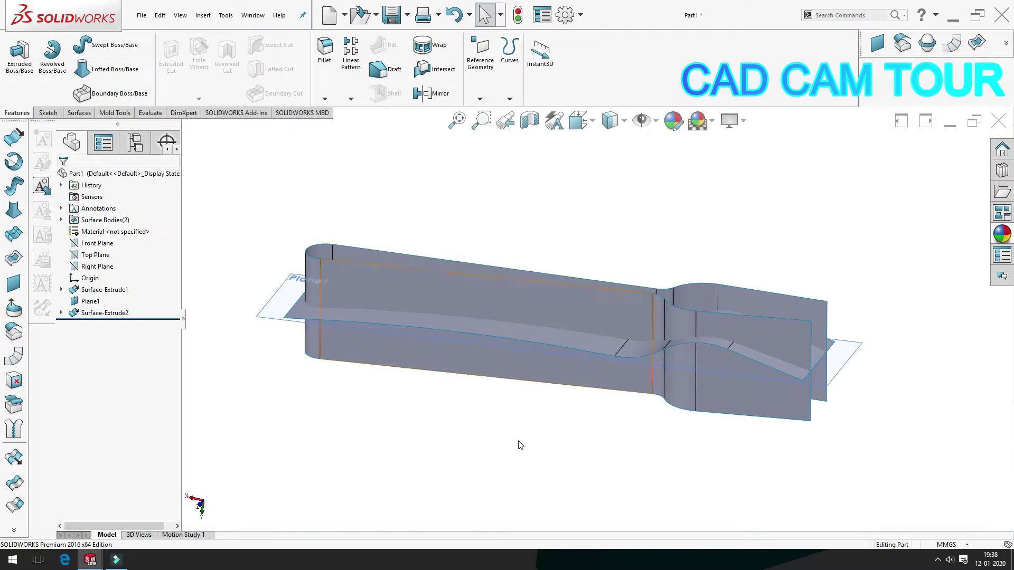
mouse_move(432, 384)
middle_mouse_down()
mouse_move(394, 423)
mouse_move(484, 275)
mouse_move(470, 419)
mouse_move(470, 296)
mouse_move(499, 242)
middle_mouse_up()
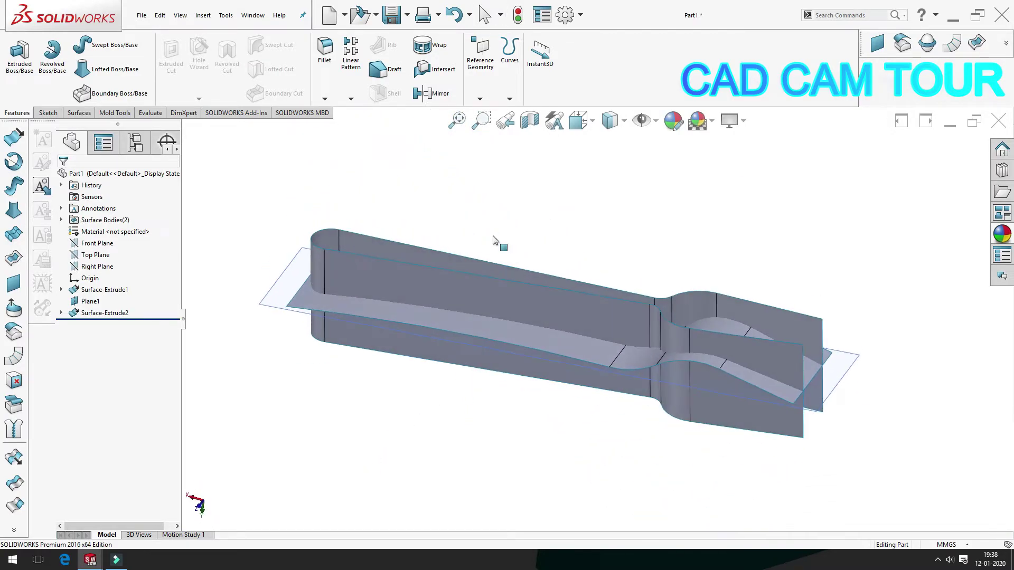
Step: Mutually trim the extruded walls and curved surface, removing the outer wall and surface pieces
left_click(16, 484)
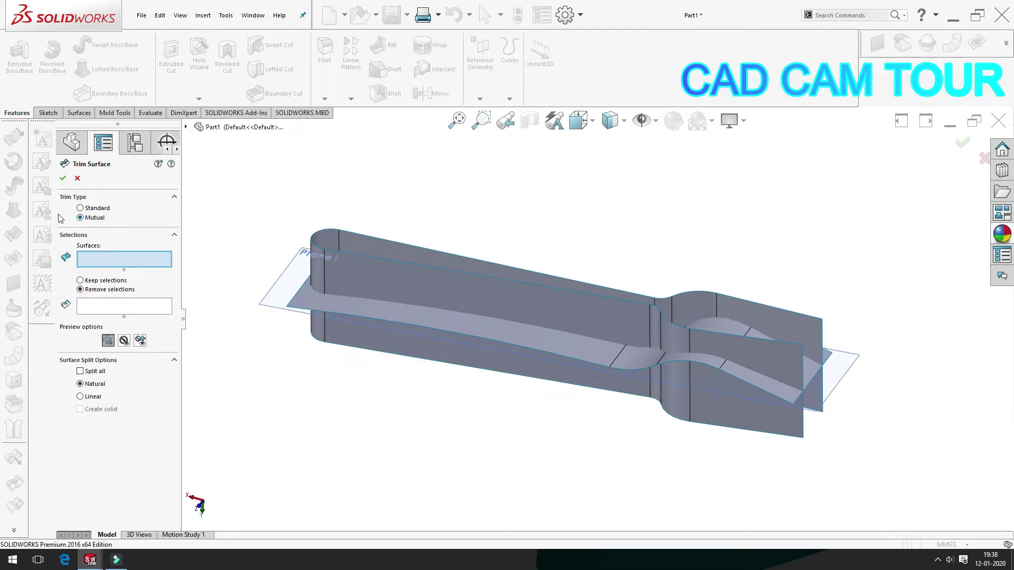
left_click(374, 276)
left_click(375, 308)
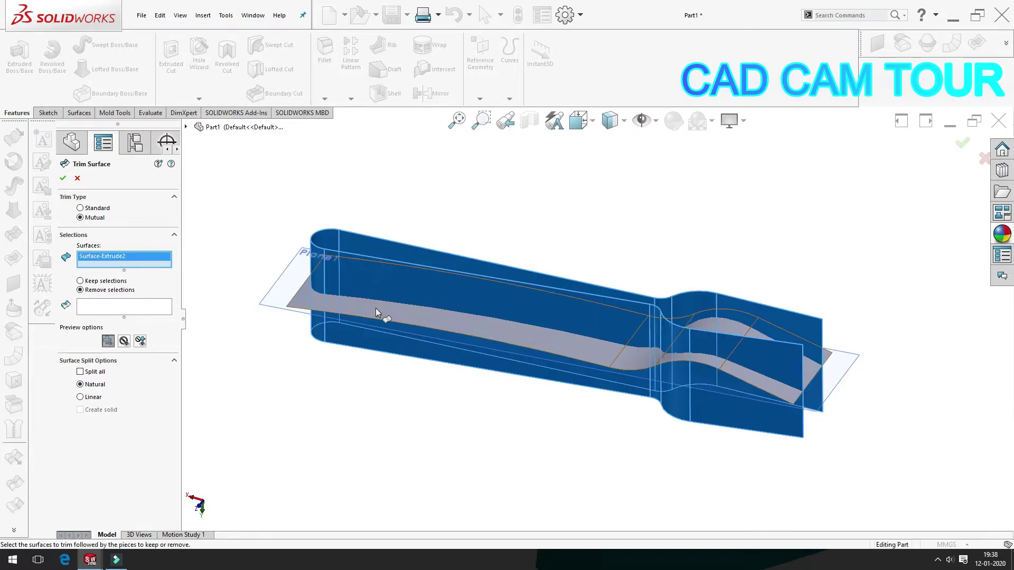
left_click(100, 318)
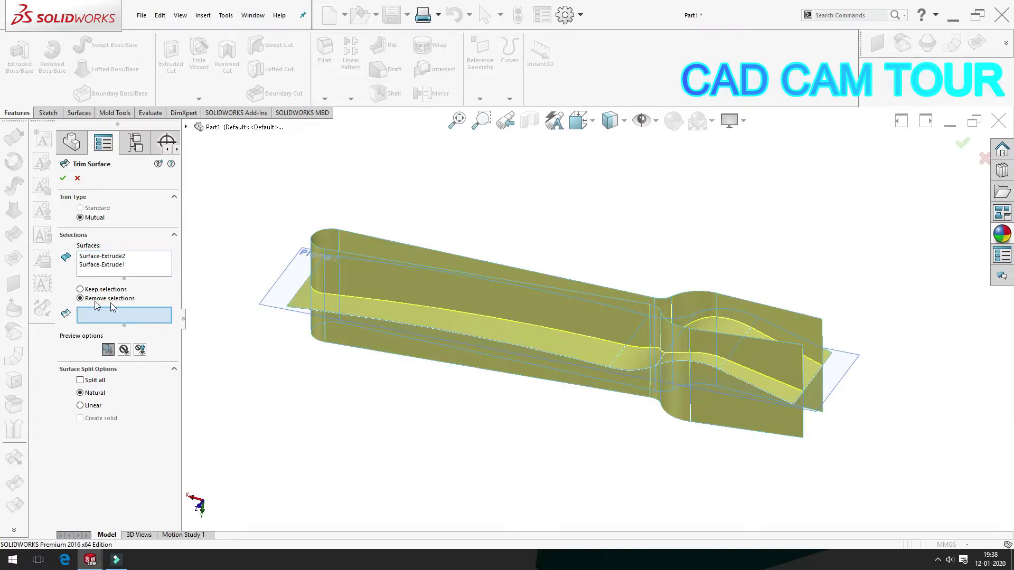
left_click(376, 272)
left_click(376, 333)
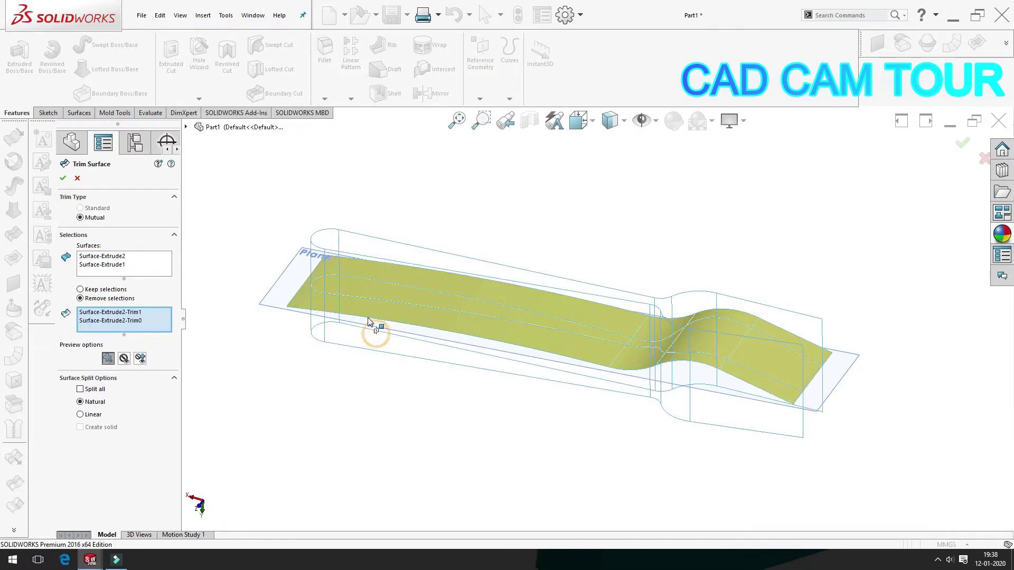
left_click(366, 311)
middle_click_drag(310, 340, 295, 393)
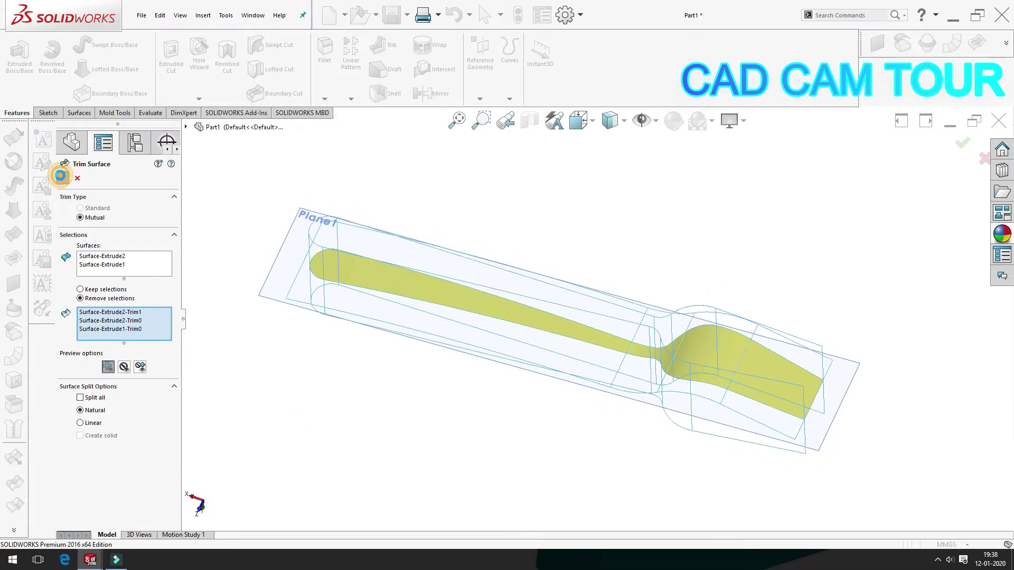
left_click(60, 176)
left_click(297, 401)
Step: Hide Surface-Extrude2 and Plane1, then bring up the Insert menu
mouse_move(355, 391)
middle_mouse_down()
mouse_move(350, 516)
mouse_move(355, 378)
middle_mouse_up()
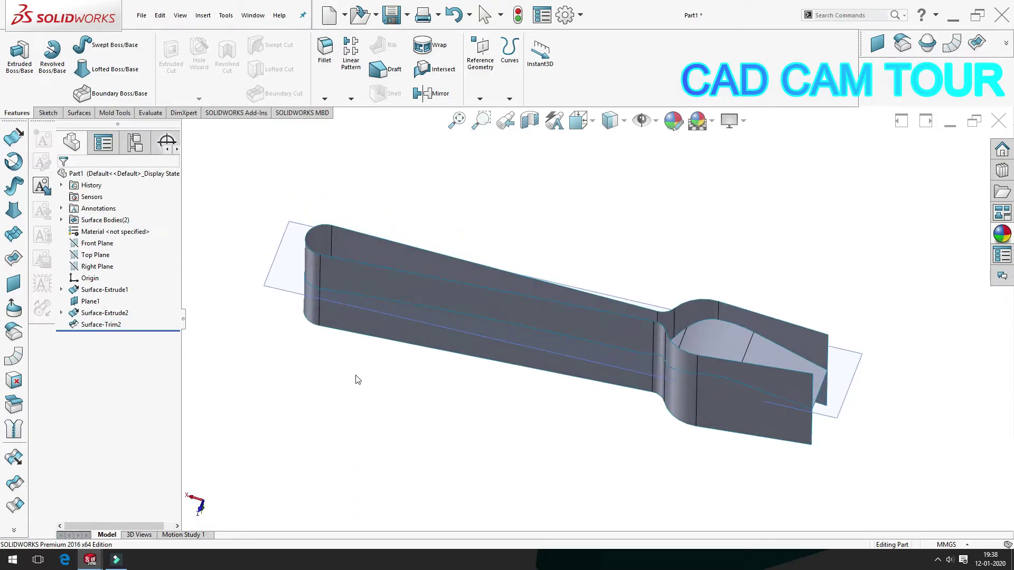
left_click(389, 260)
left_click(422, 188)
mouse_move(422, 188)
middle_mouse_down()
mouse_move(410, 367)
mouse_move(436, 259)
mouse_move(403, 344)
mouse_move(428, 263)
mouse_move(347, 241)
middle_mouse_up()
left_click(335, 225)
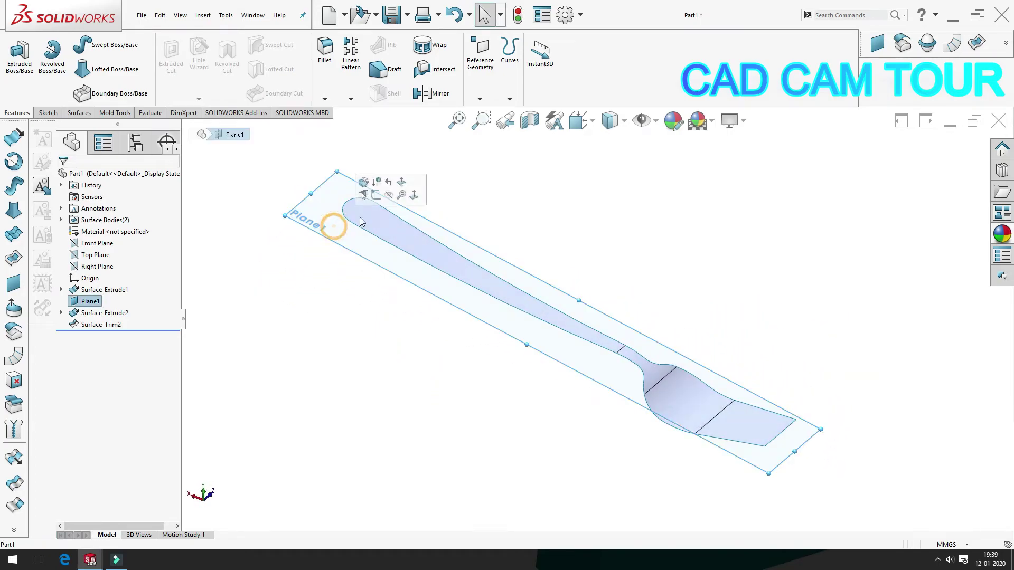
left_click(390, 197)
left_click(457, 170)
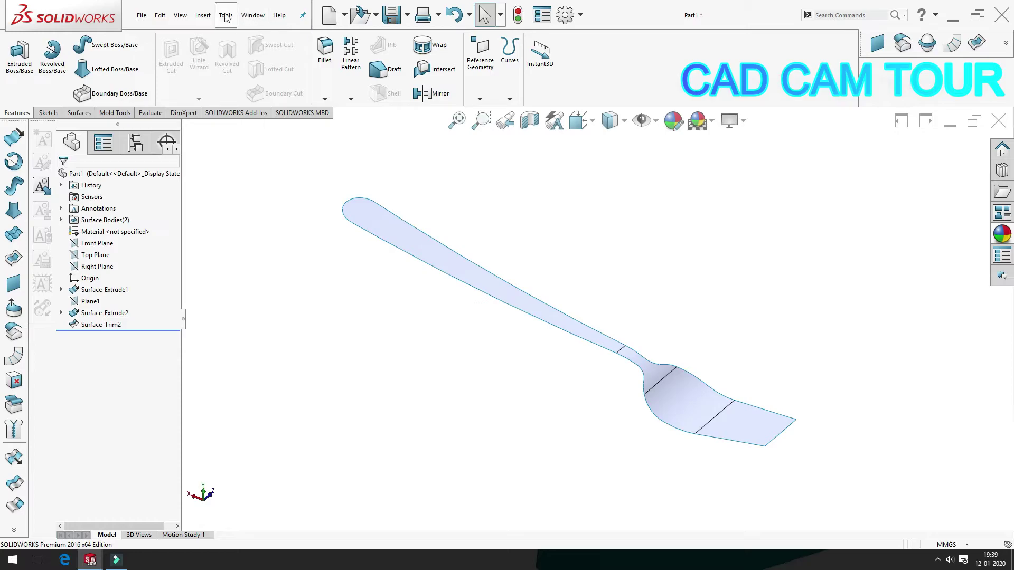
left_click(203, 16)
mouse_move(227, 38)
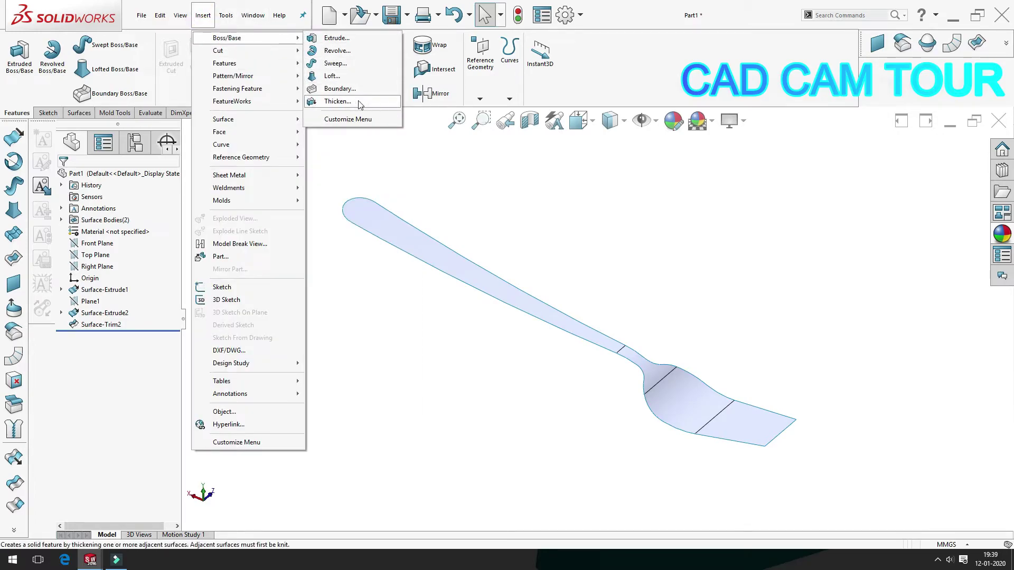
Step: Thicken Surface-Trim2 by 1.25 mm to create Thicken1
left_click(360, 104)
left_click(399, 239)
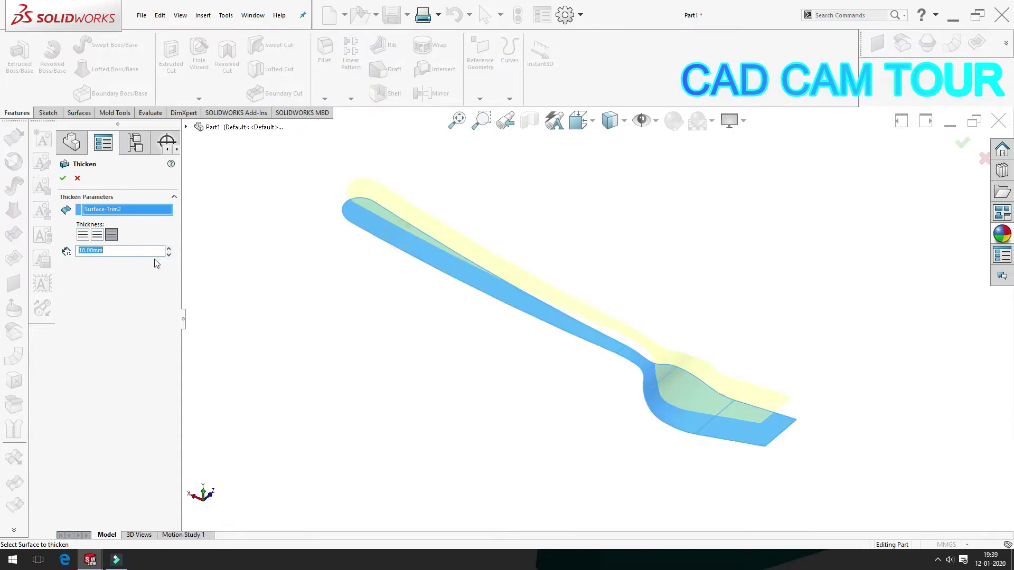
type("1.2")
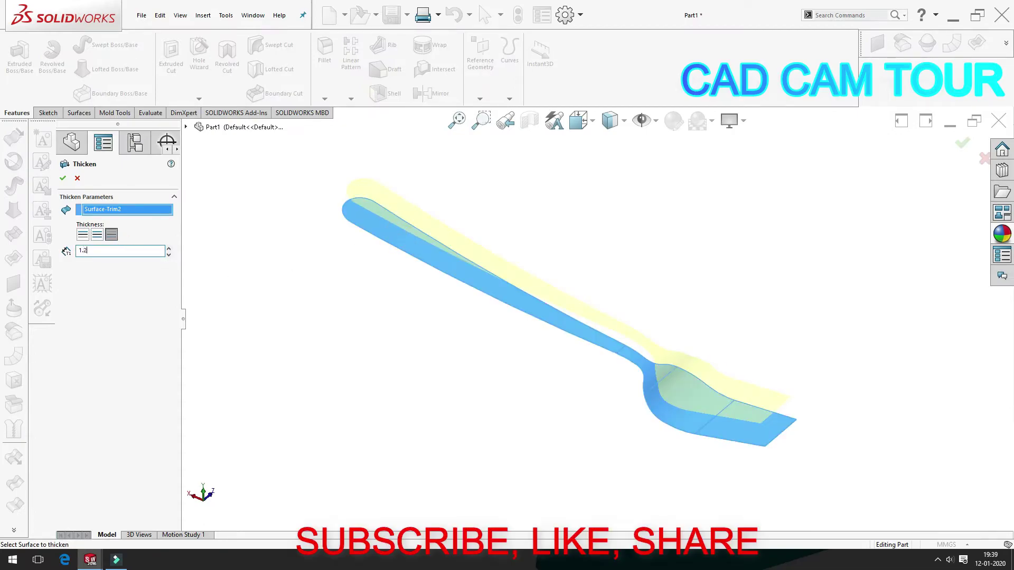
type("5")
key("Return")
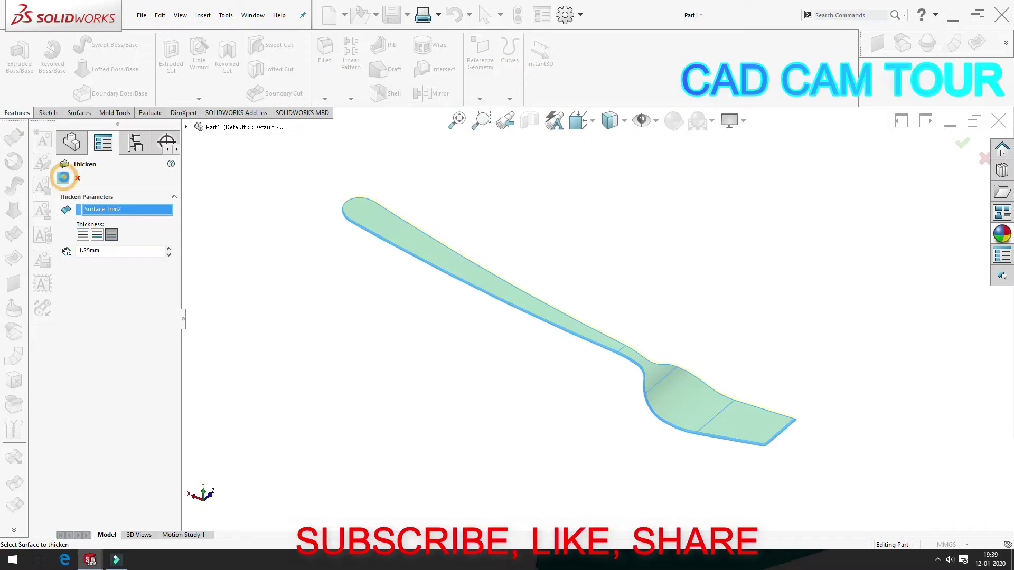
left_click(62, 177)
mouse_move(493, 412)
middle_mouse_down()
mouse_move(560, 185)
mouse_move(532, 362)
mouse_move(452, 419)
mouse_move(318, 260)
mouse_move(462, 353)
mouse_move(550, 290)
mouse_move(539, 233)
mouse_move(527, 249)
middle_mouse_up()
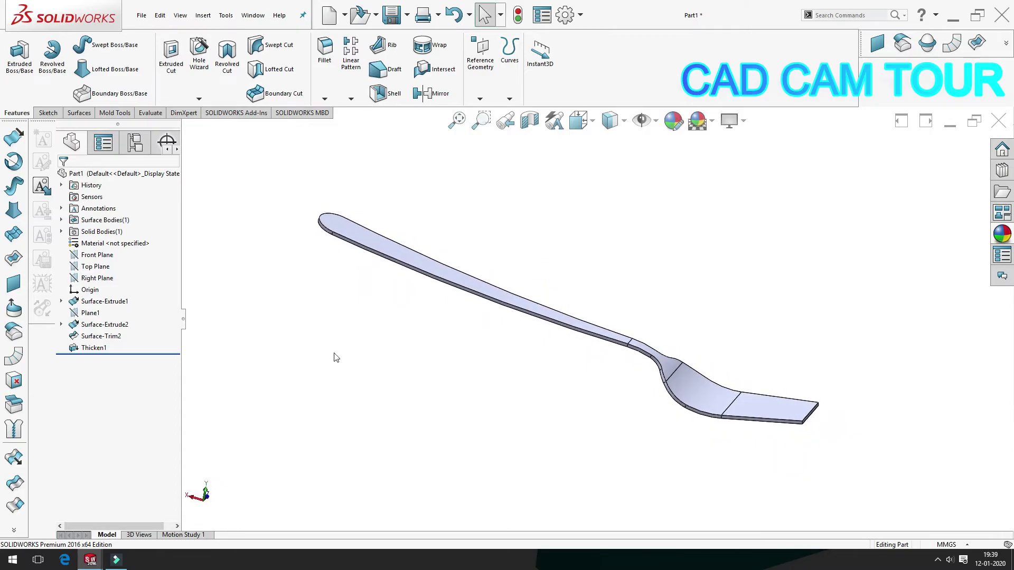
Step: Start a sketch on Plane1 and draw two slot lines joined by a tangent rounded end
left_click(89, 313)
left_click(94, 290)
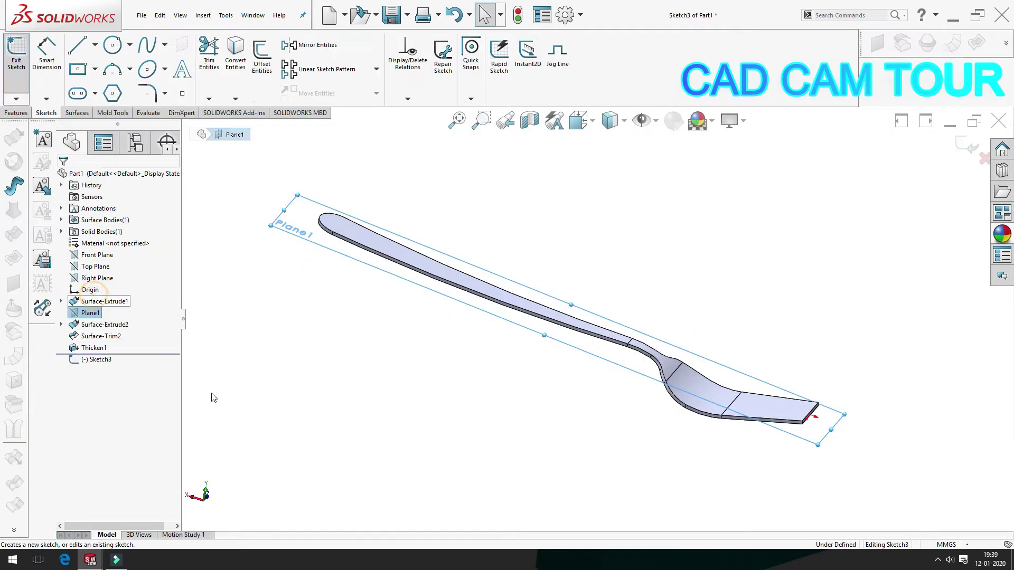
key("ctrl+8")
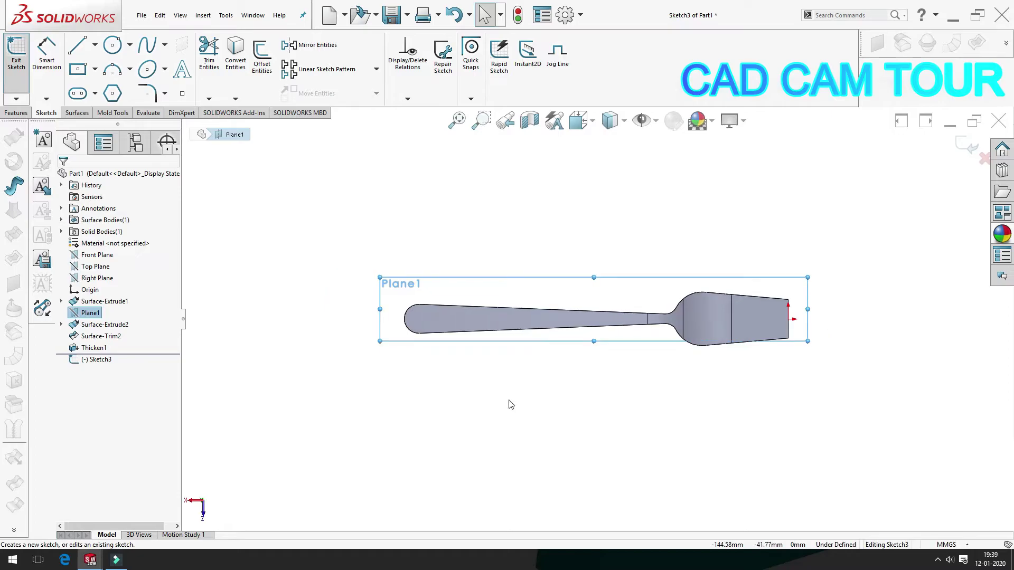
scroll(798, 331, "down", 3)
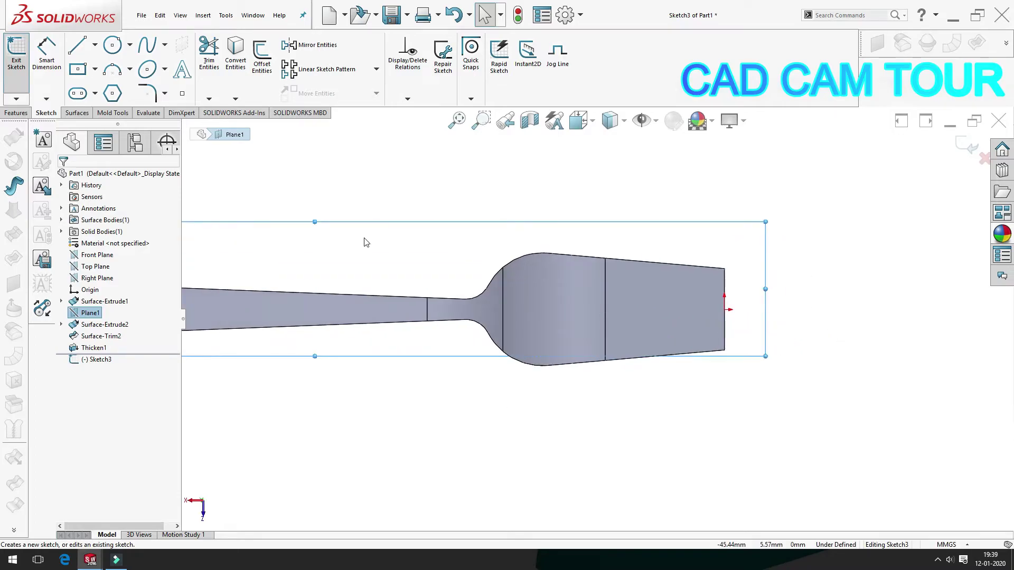
left_click(77, 45)
scroll(724, 290, "down", 2)
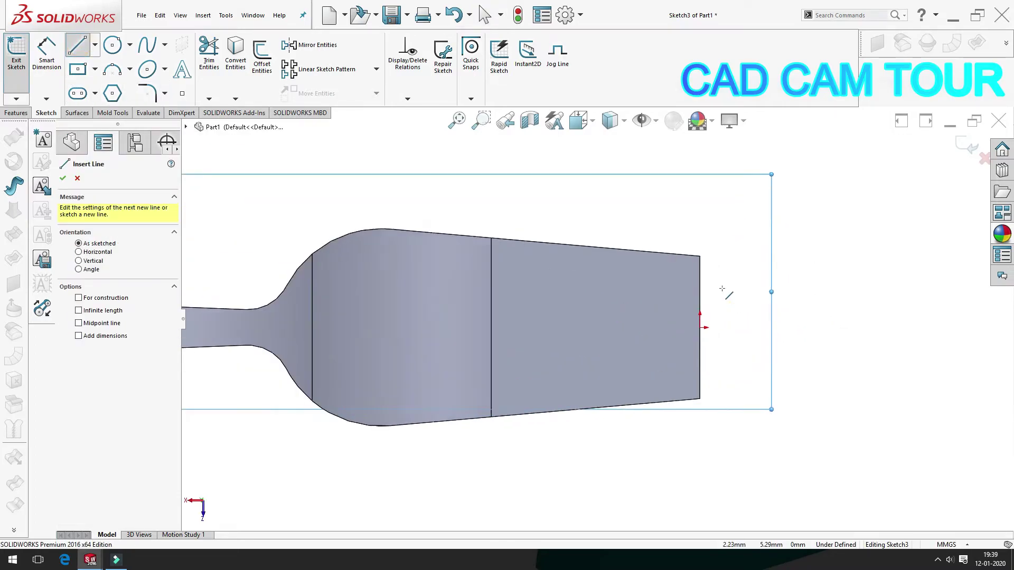
left_click(699, 268)
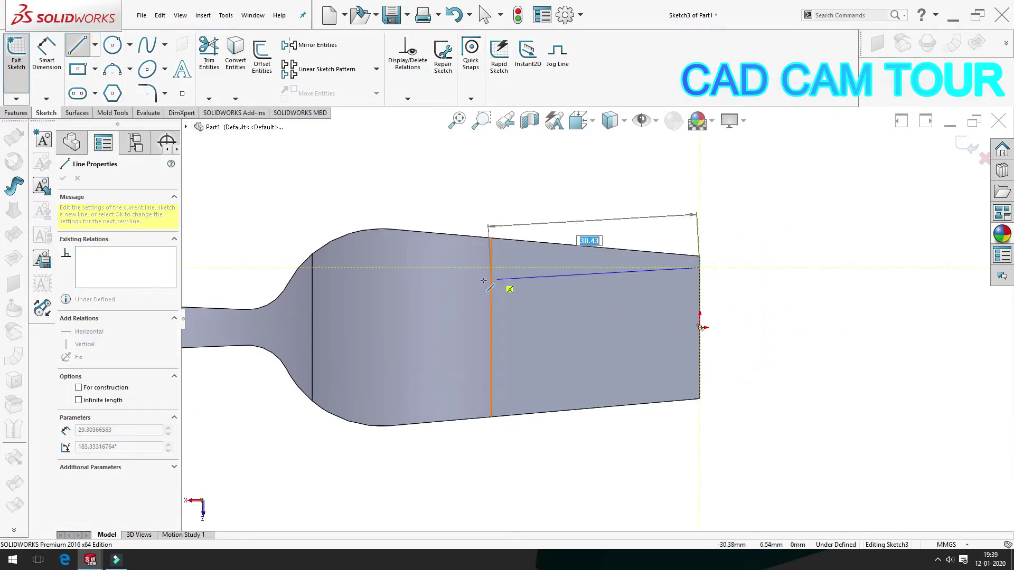
left_click(441, 268)
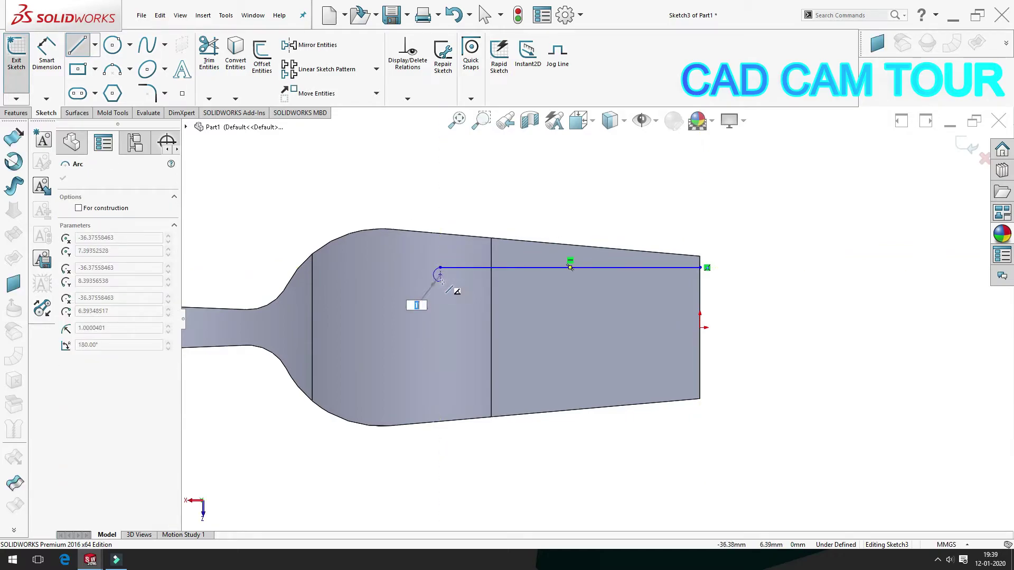
left_click(441, 284)
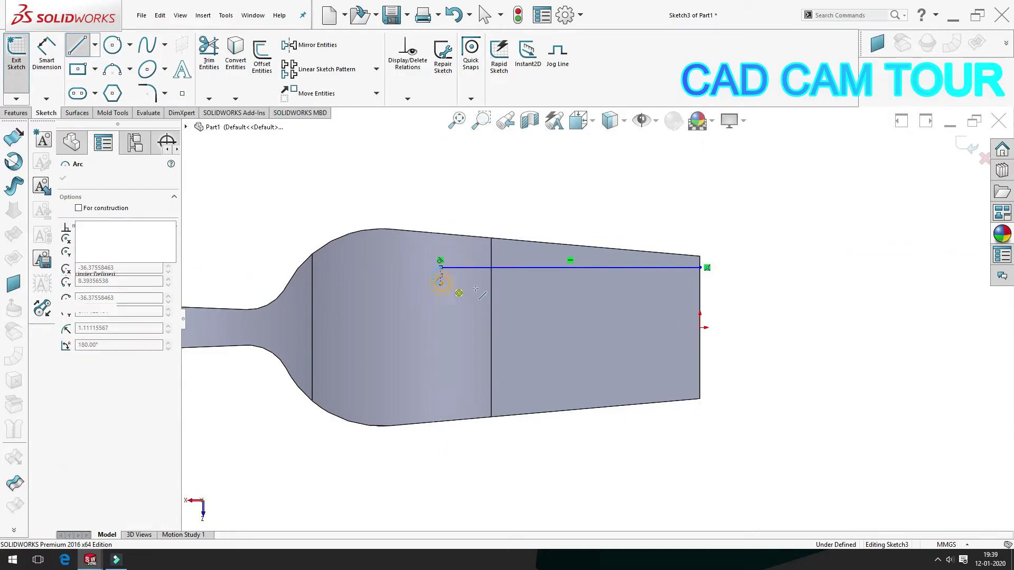
left_click(702, 290)
key("Escape")
Step: Close the slot with a line along the tip edge and lower its top-left endpoint
scroll(724, 290, "down", 3)
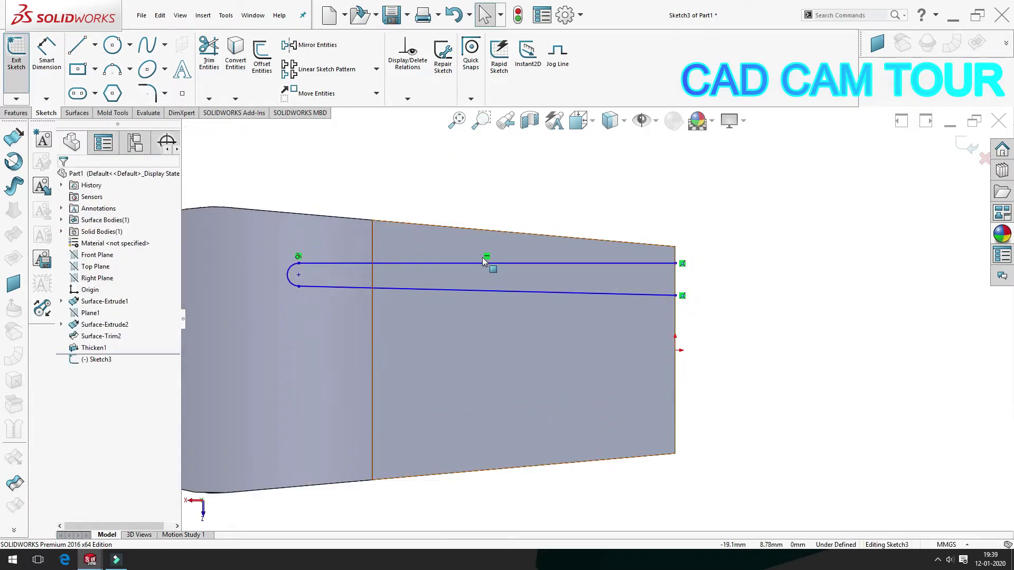
left_click(77, 44)
left_click(681, 264)
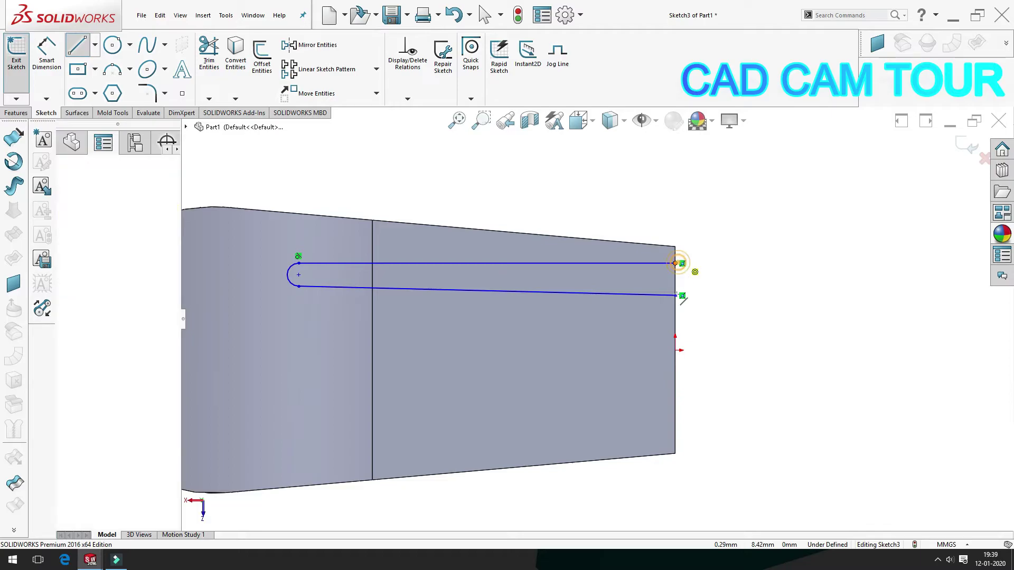
left_click(676, 295)
key("Escape")
key("Escape")
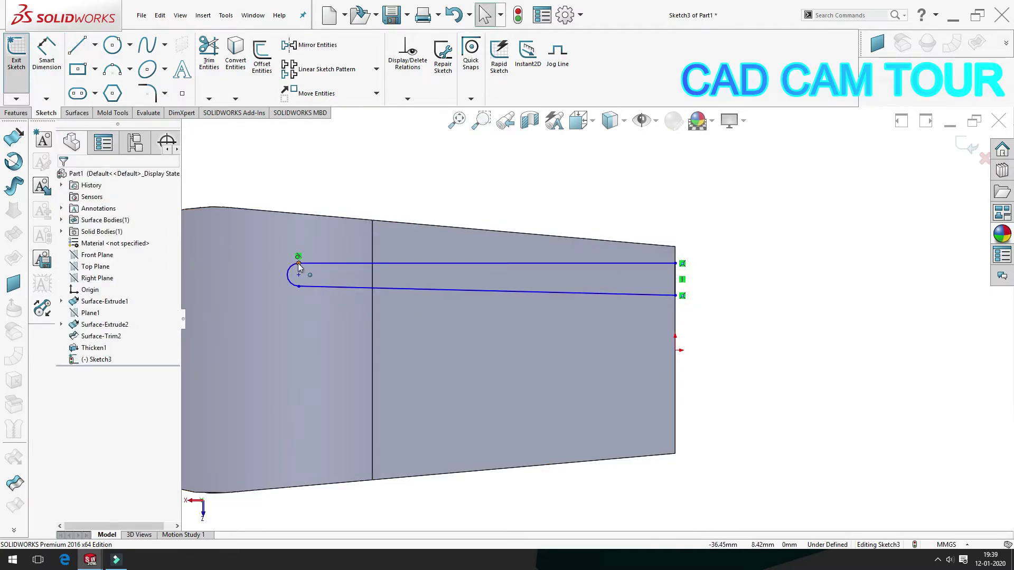
left_click_drag(298, 263, 296, 271)
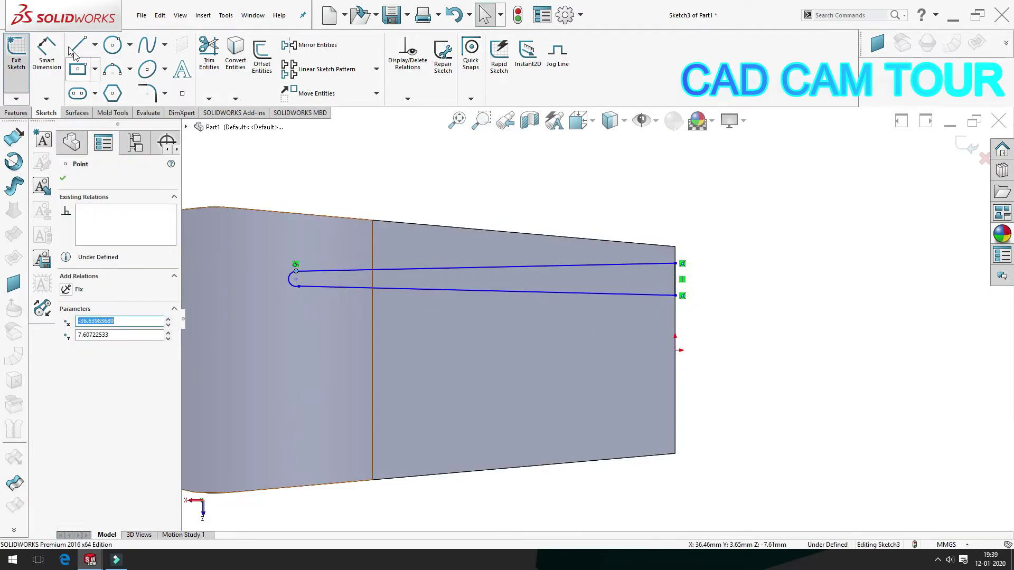
Step: Dimension the slot's open end at 4 mm wide
left_click(42, 47)
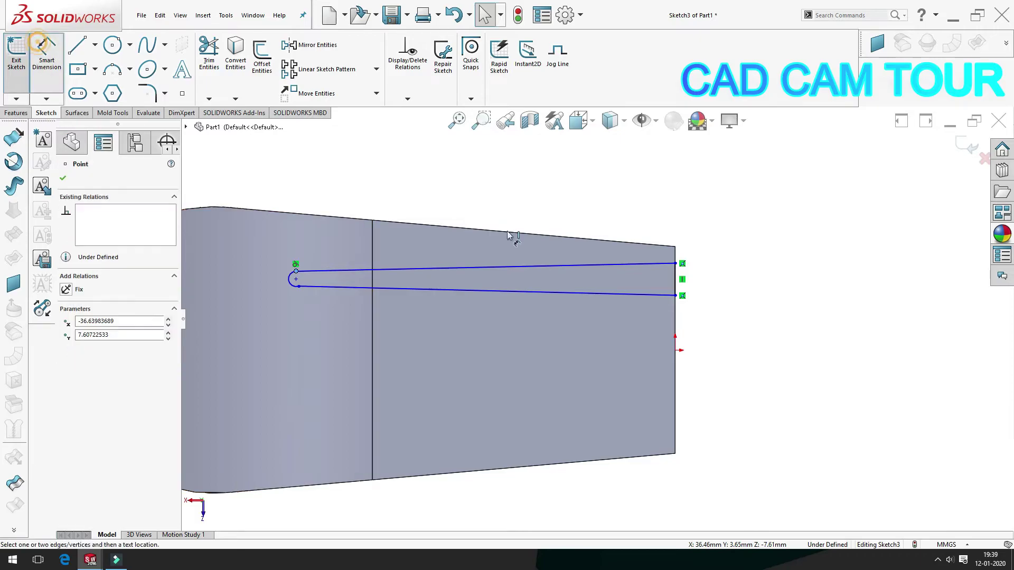
left_click(675, 246)
left_click(676, 263)
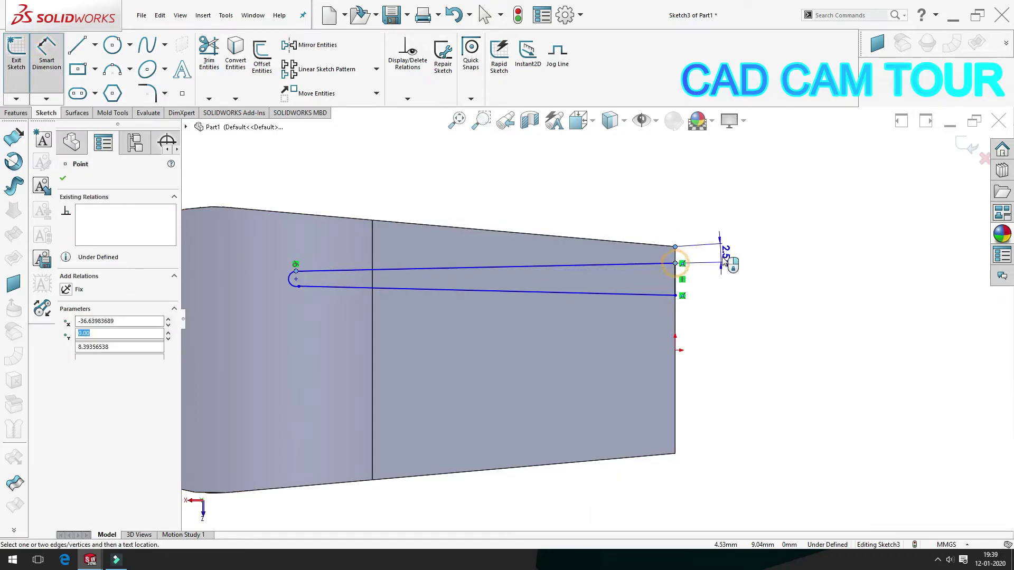
key("Escape")
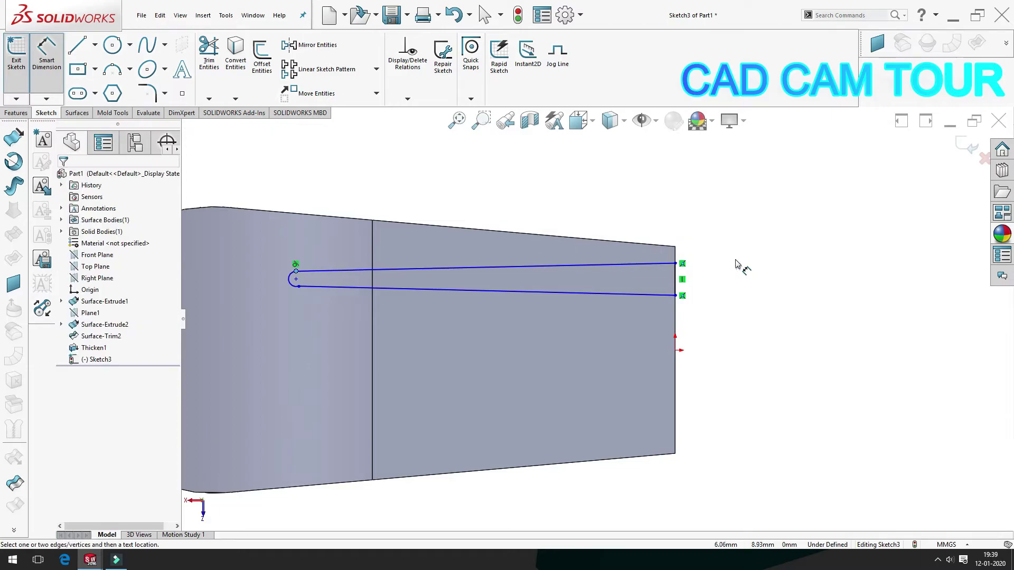
scroll(673, 285, "down", 2)
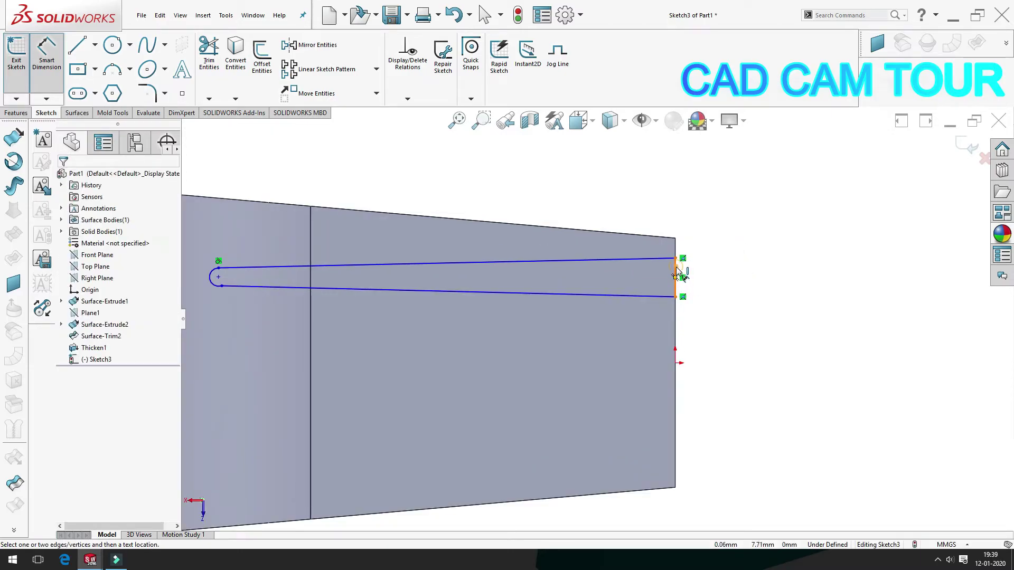
left_click(676, 273)
left_click(722, 272)
type("4")
key("Return")
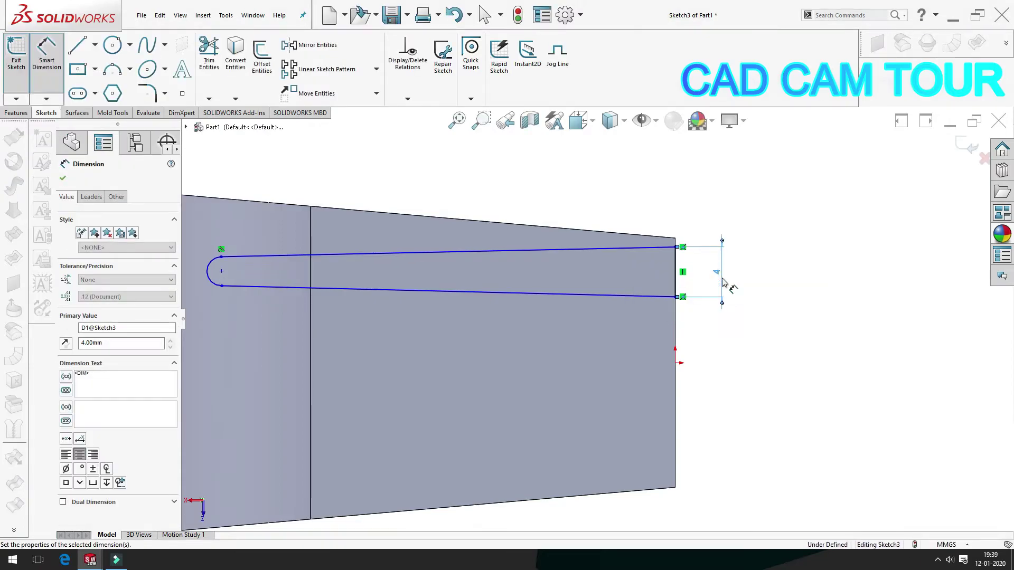
Step: Dimension a 2° taper between the slot sides and a 37.5 mm slot length
left_click(827, 333)
left_click(578, 253)
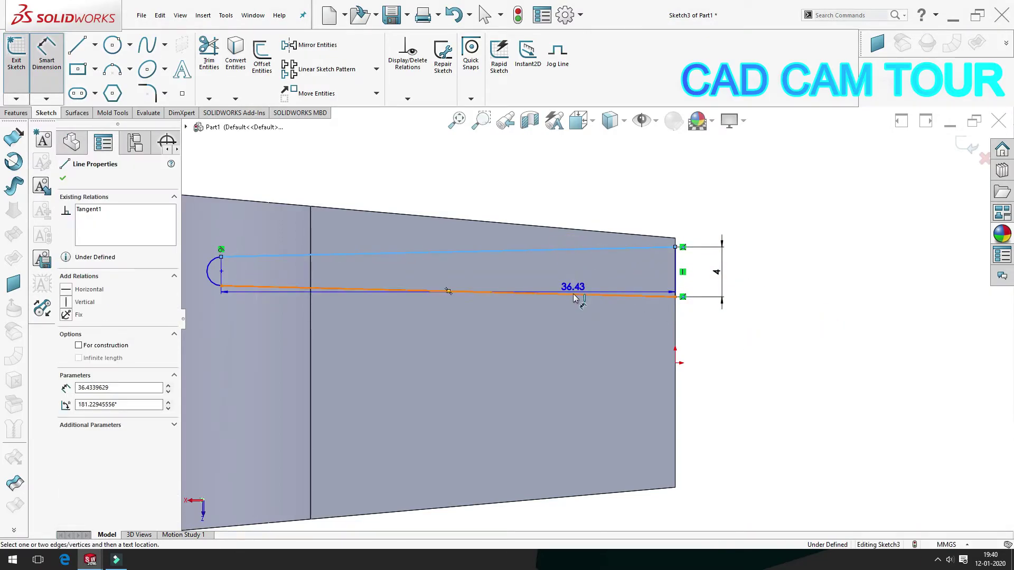
left_click(575, 297)
left_click(581, 286)
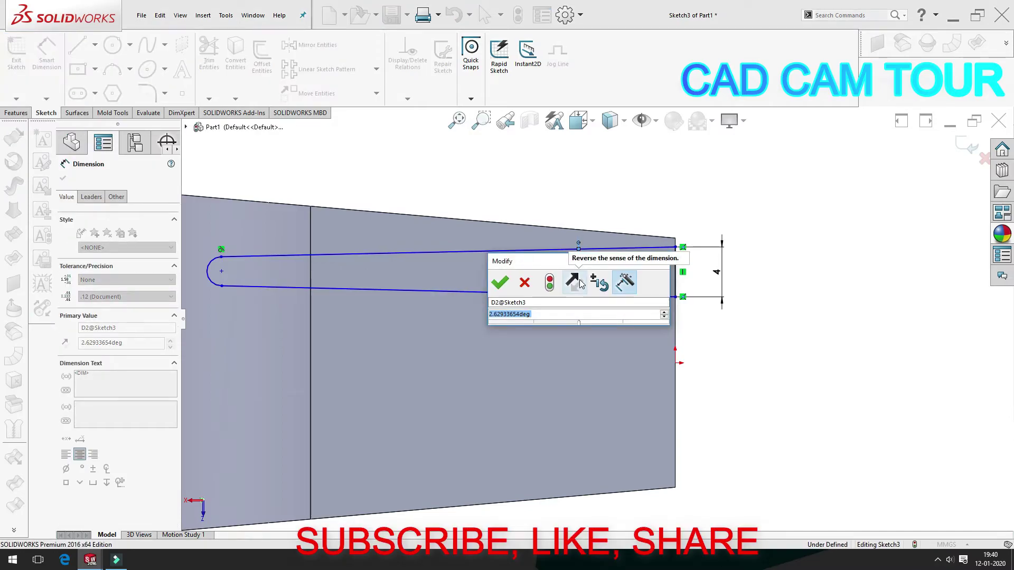
type("2")
key("Return")
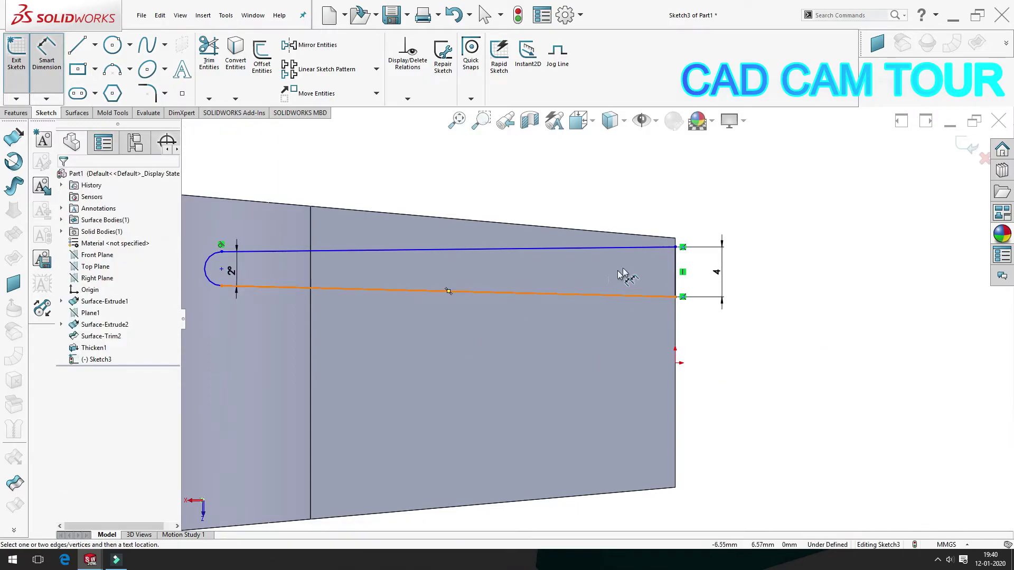
left_click(676, 267)
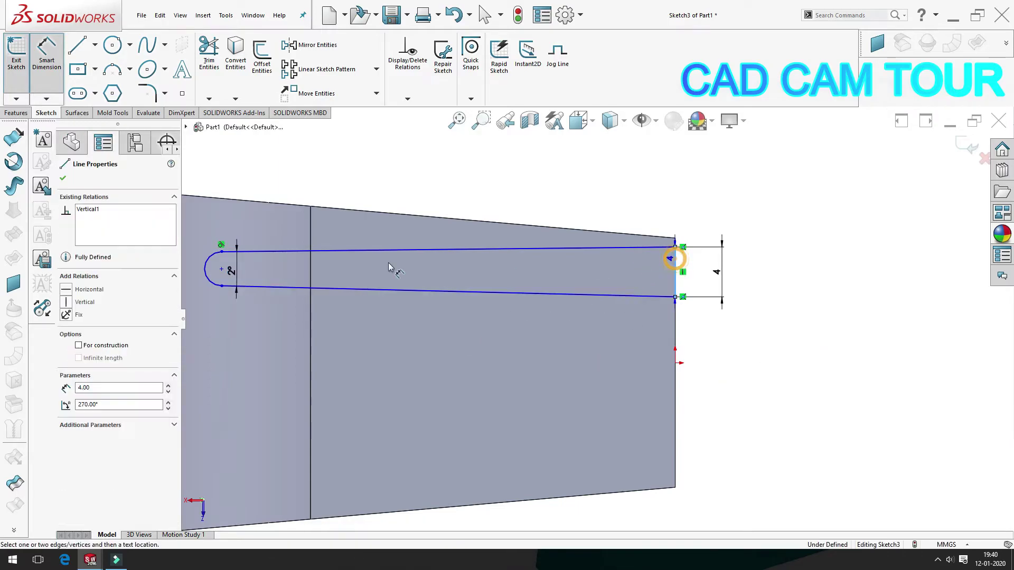
left_click(222, 269)
left_click(399, 178)
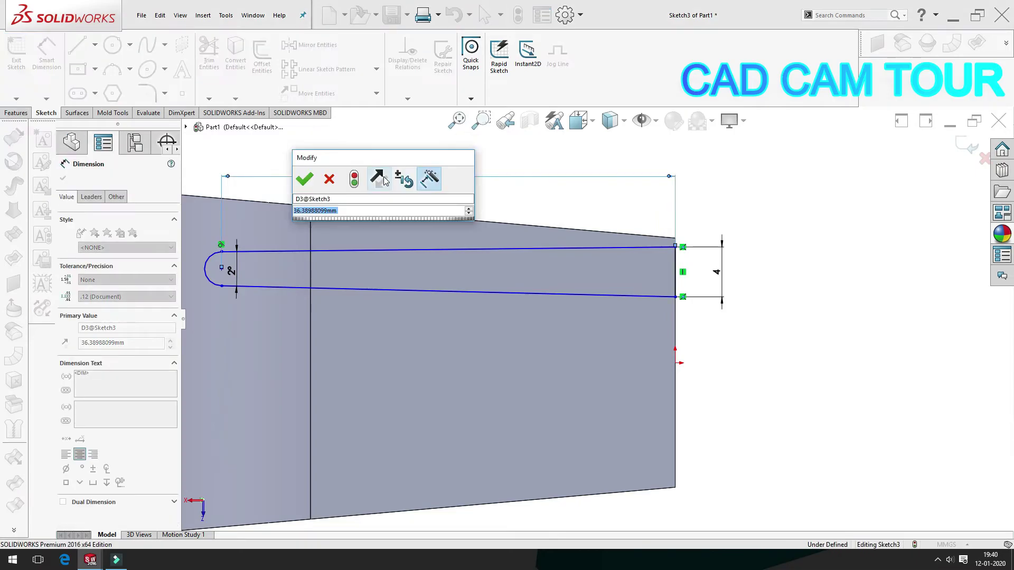
type("37.5")
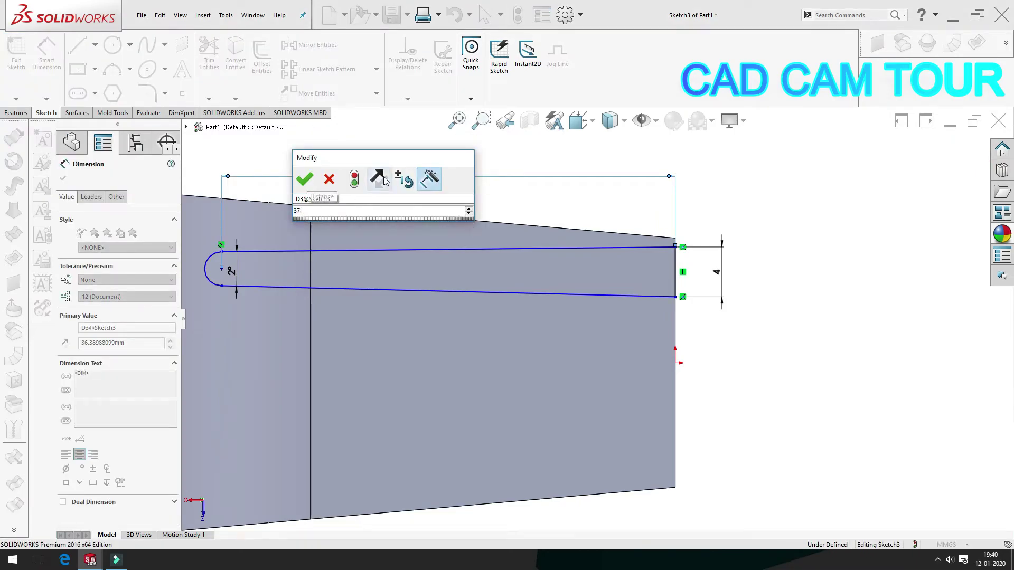
key("Return")
key("Escape")
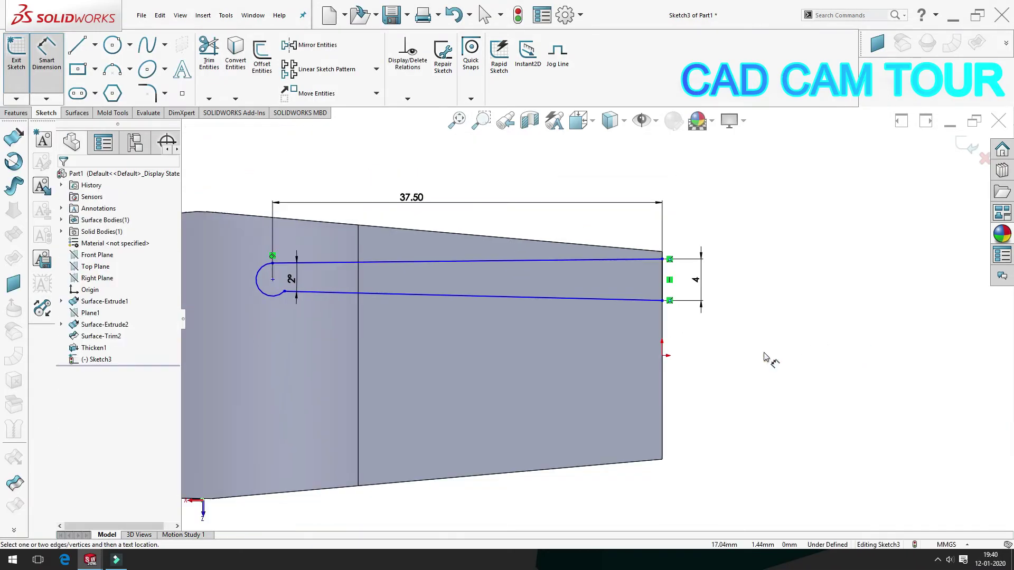
Step: Make the rounded end arc tangent to the bottom slot line and reposition the slot's end point
left_click(274, 298)
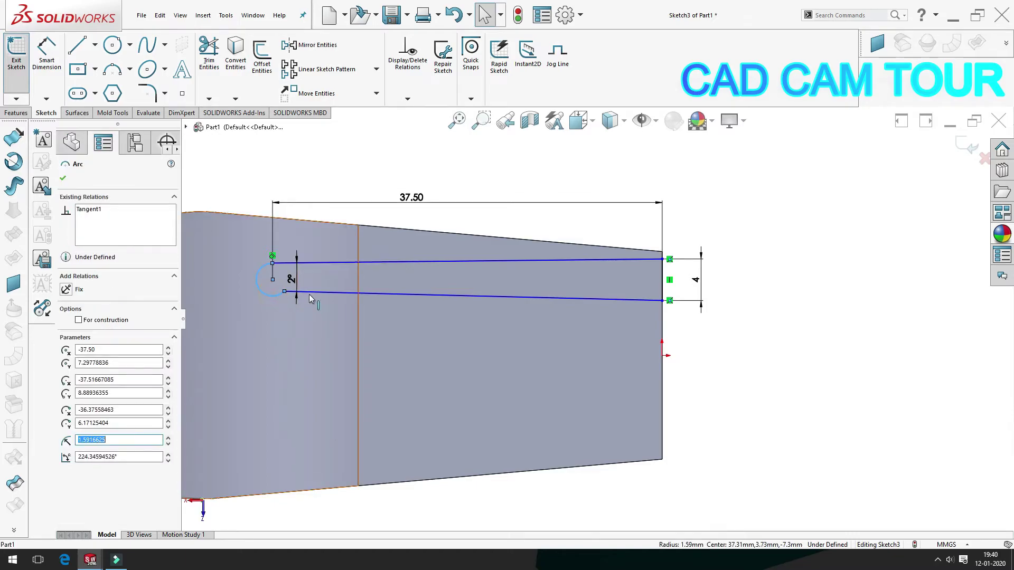
left_click(470, 294, "ctrl")
left_click(65, 286)
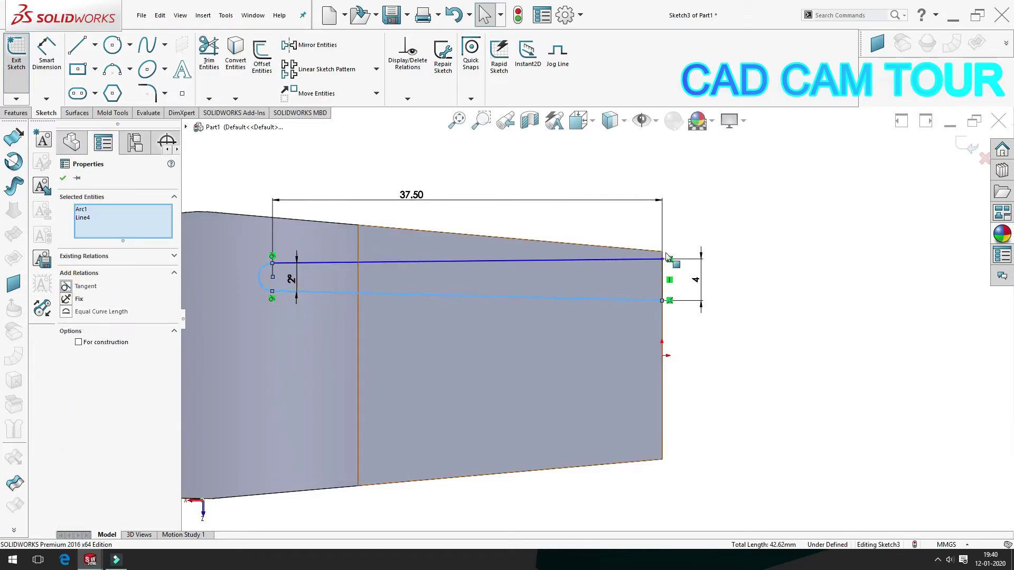
left_click(744, 192)
scroll(664, 287, "down", 5)
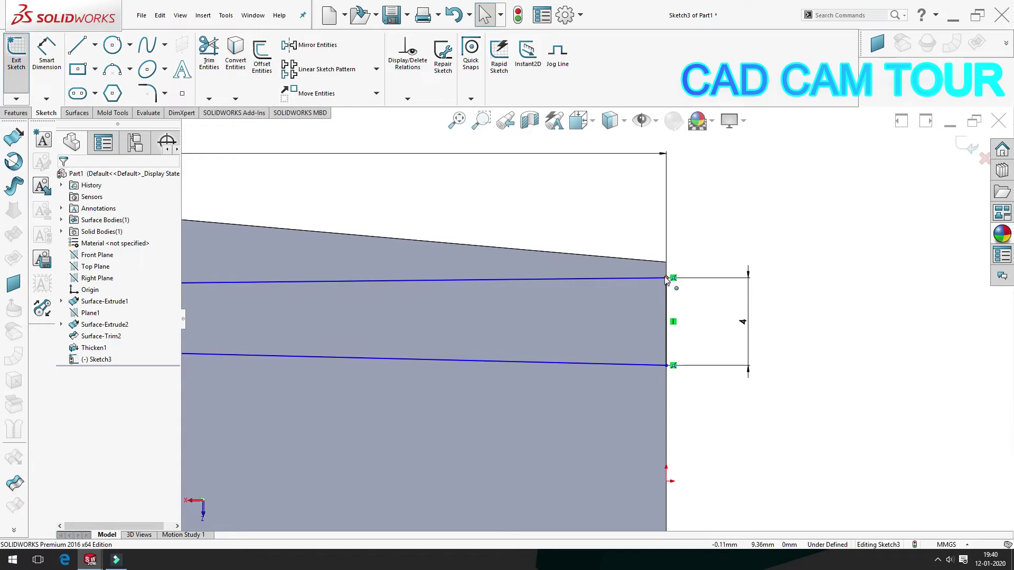
left_click_drag(666, 278, 666, 304)
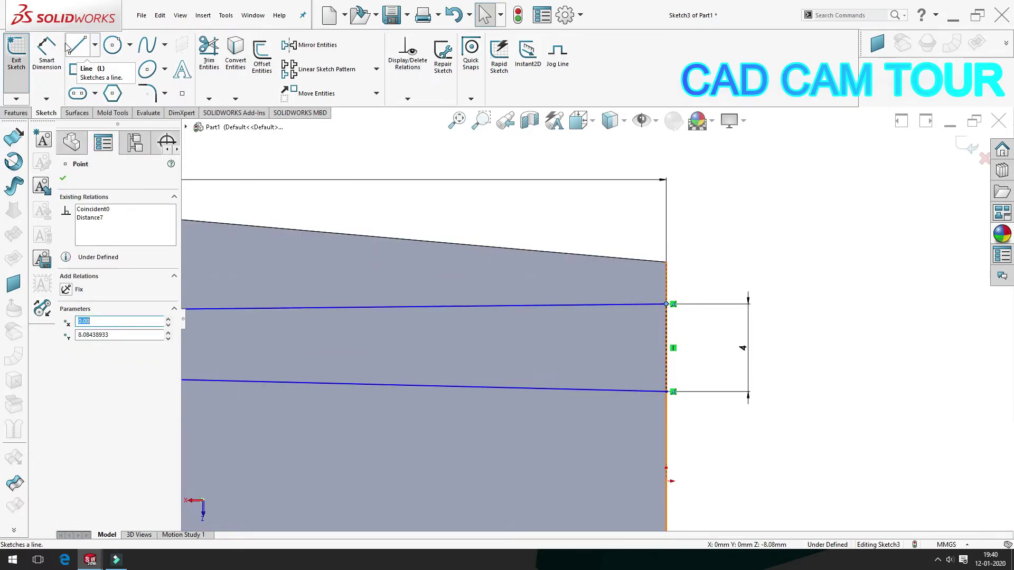
left_click(667, 262)
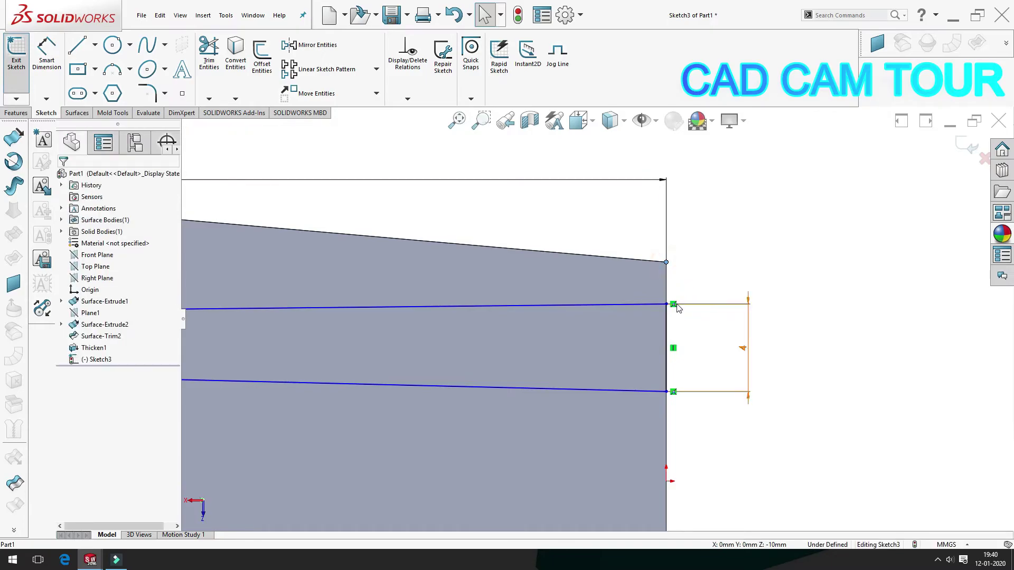
left_click(666, 304)
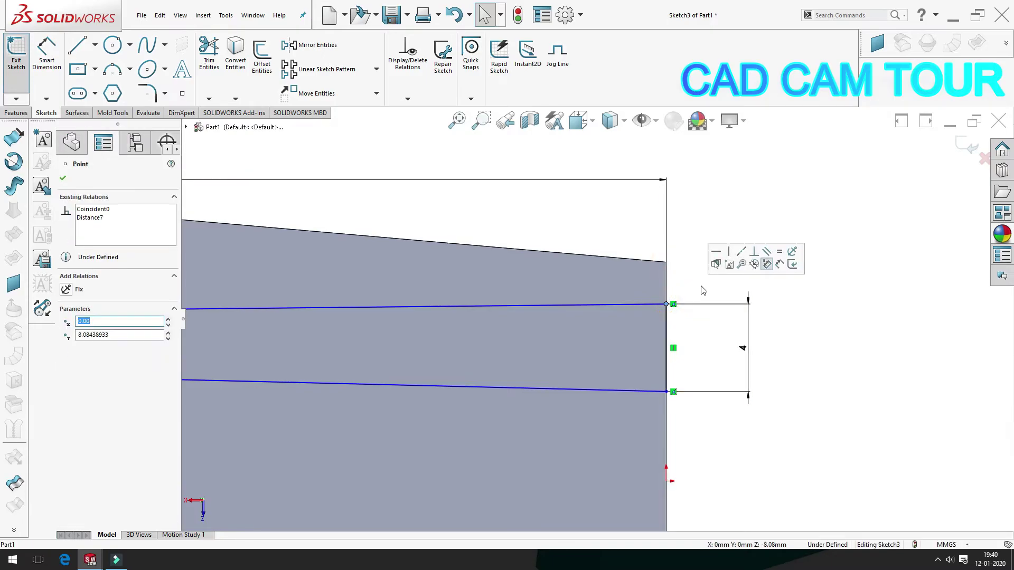
scroll(703, 290, "down", 2)
left_click(694, 276)
Step: Place the slot 1 mm below the part's top corner
left_click(64, 71)
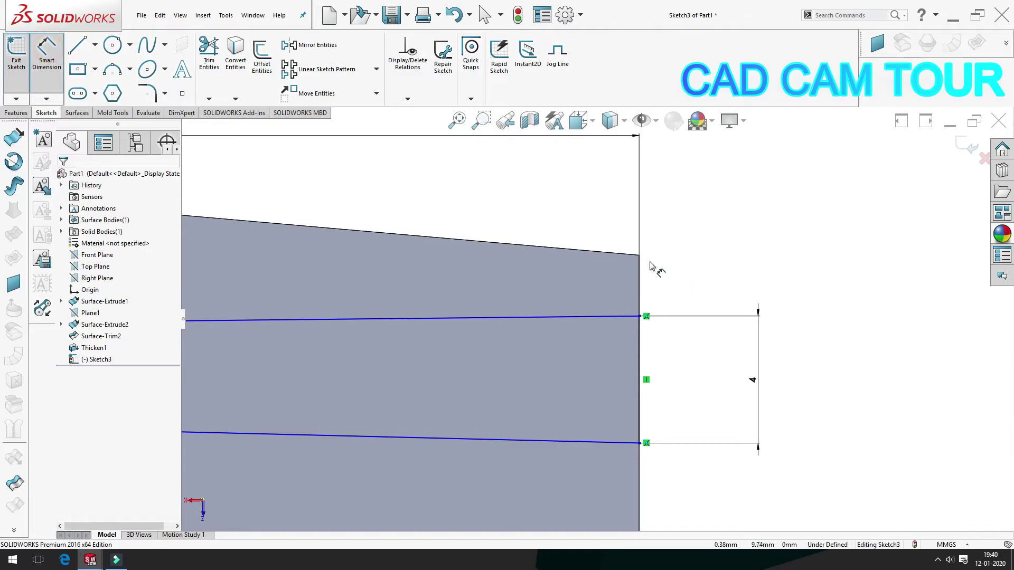
left_click(640, 316)
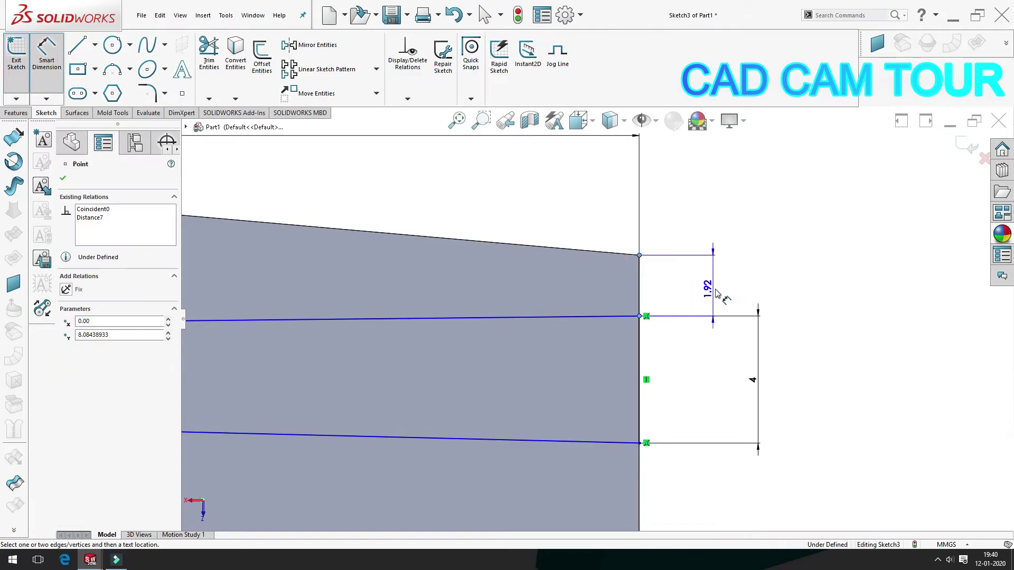
left_click(711, 288)
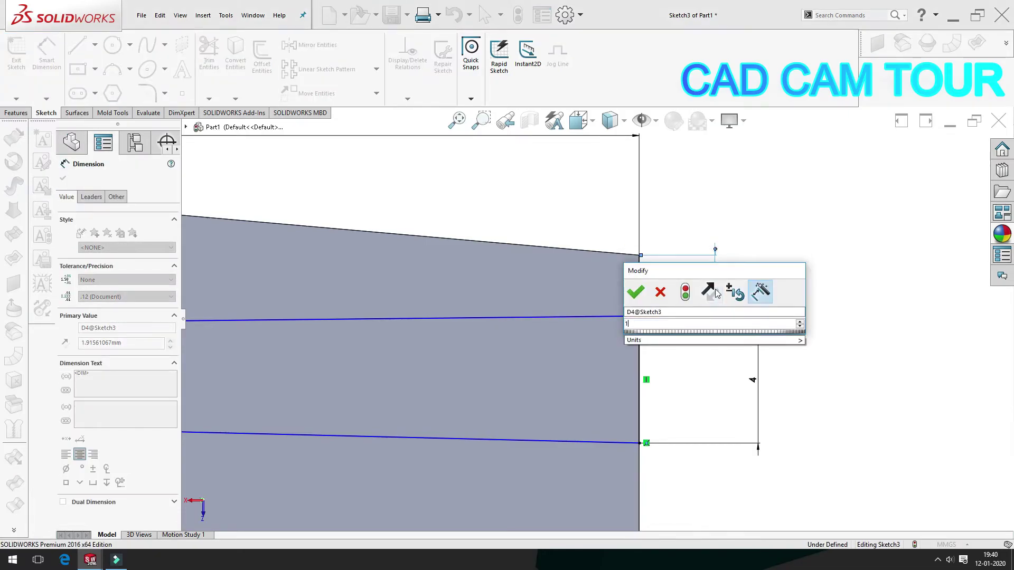
type("1")
key("Return")
key("Escape")
key("f")
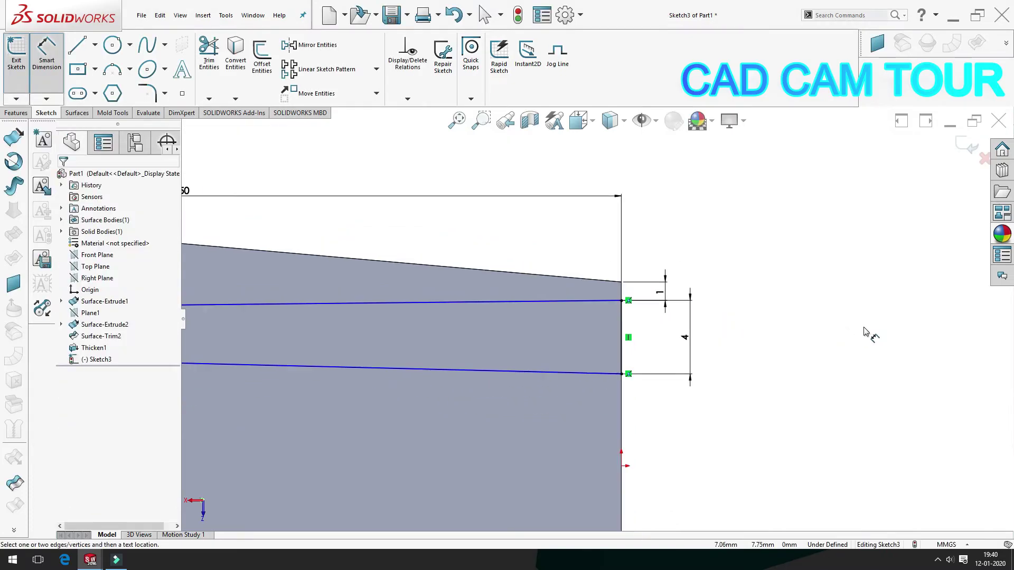
Step: Add a horizontal centreline from the arc centre to the slot's open end
left_click(55, 47)
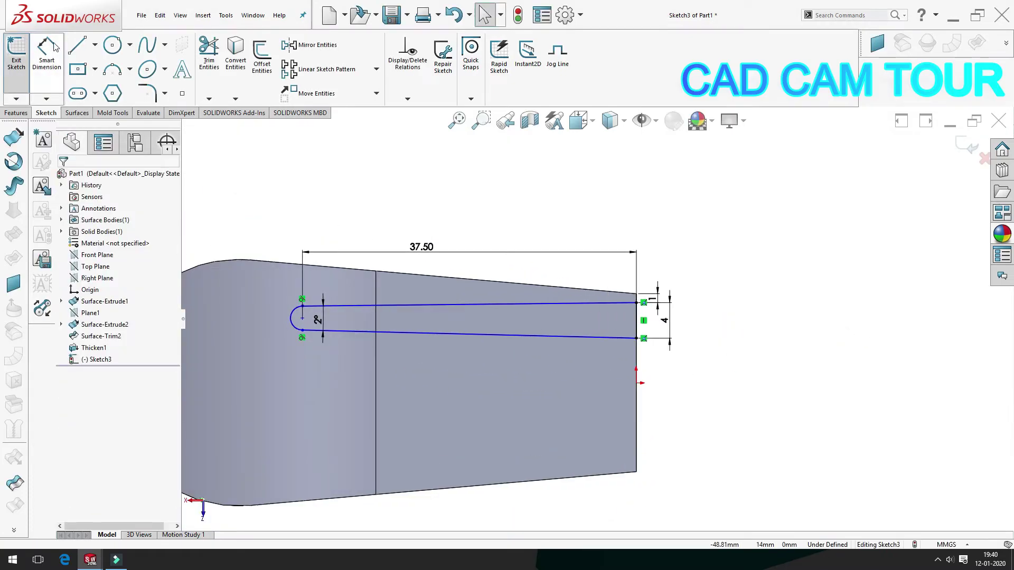
left_click(95, 45)
left_click(98, 78)
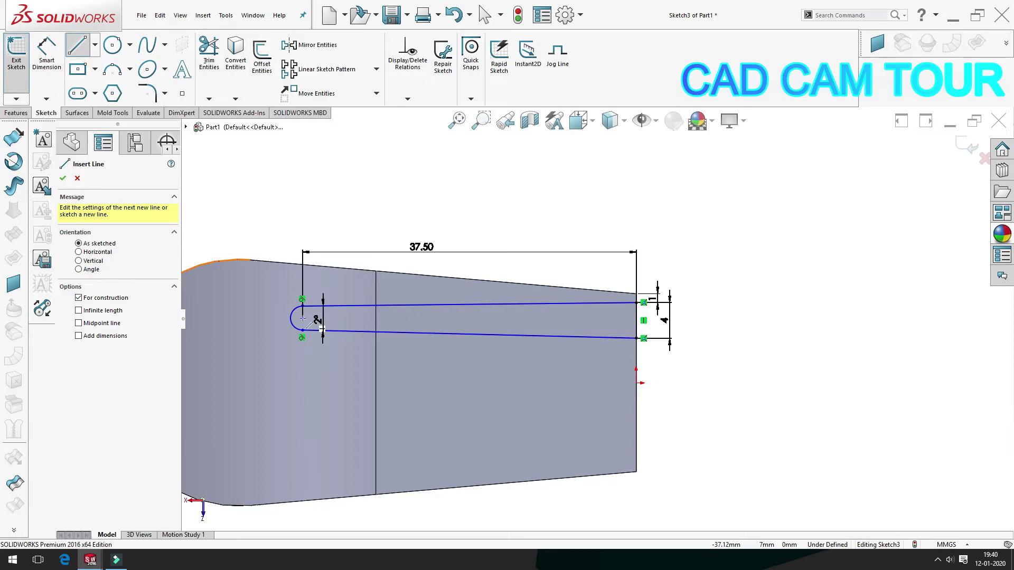
left_click(302, 318)
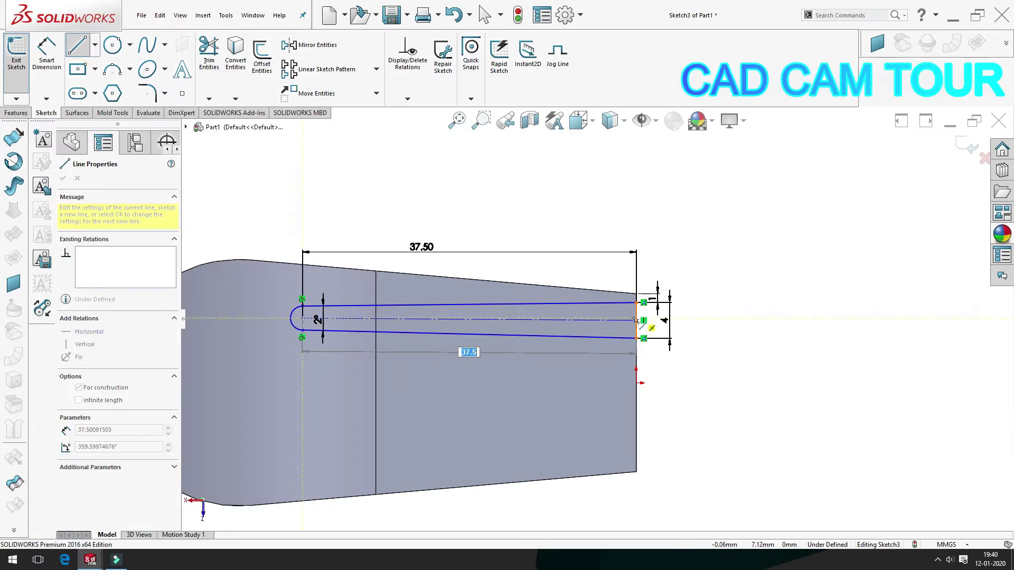
left_click(635, 320)
key("Escape")
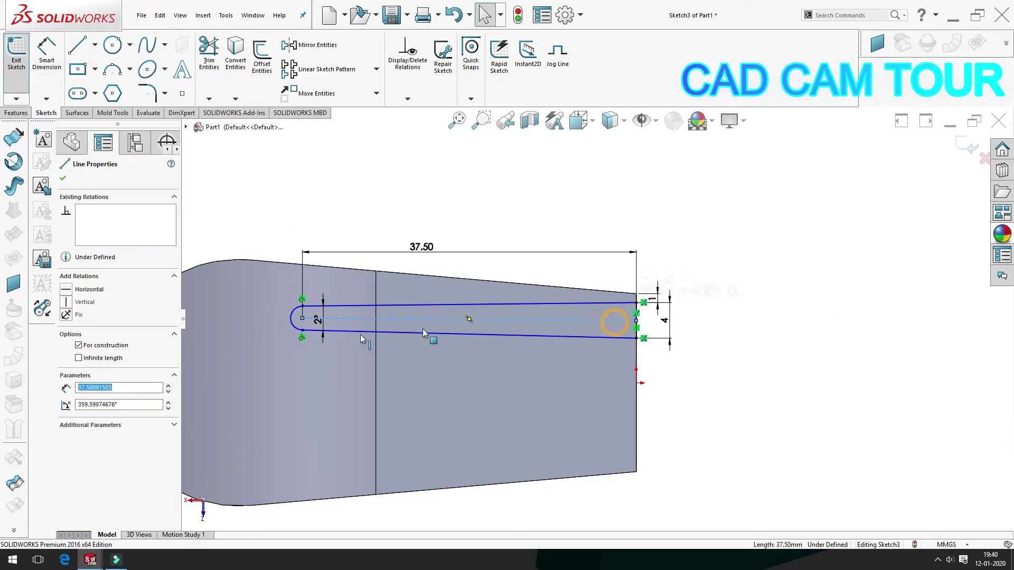
left_click(81, 295)
left_click(446, 171)
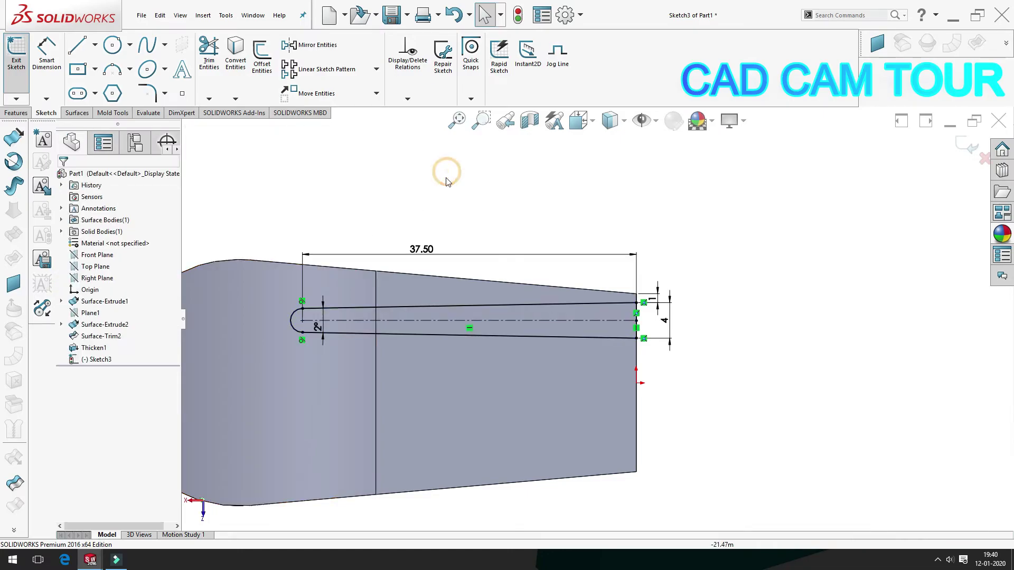
left_click(16, 113)
Step: Cut-extrude the slot sketch Mid Plane with a 40 mm depth
left_click(170, 53)
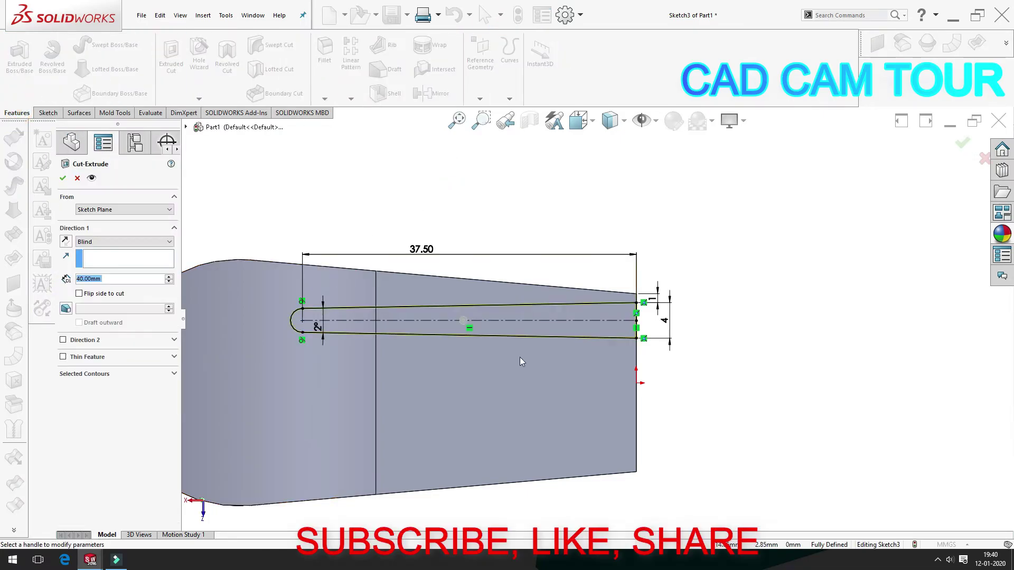
left_click(128, 242)
left_click(107, 306)
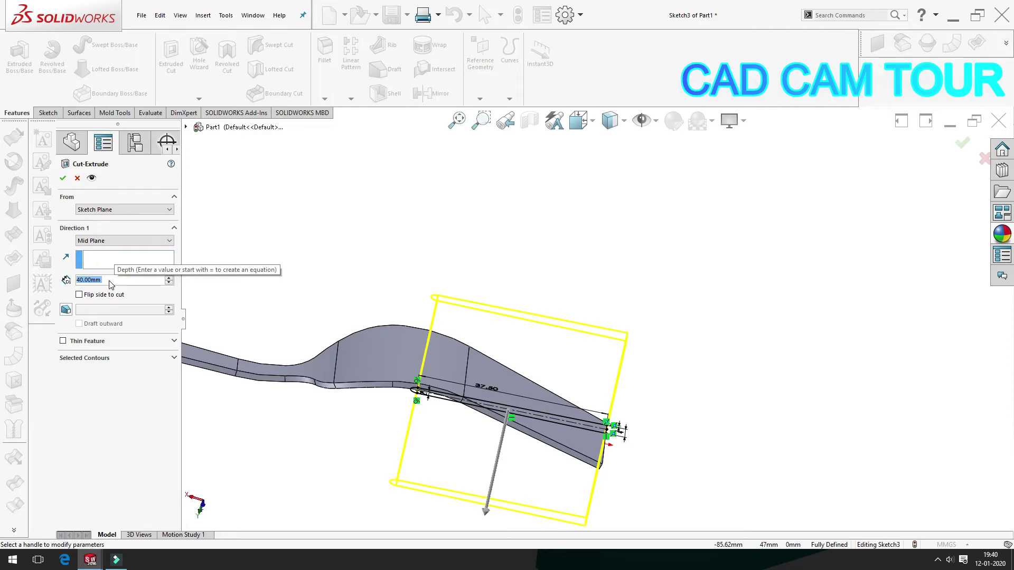
type("20")
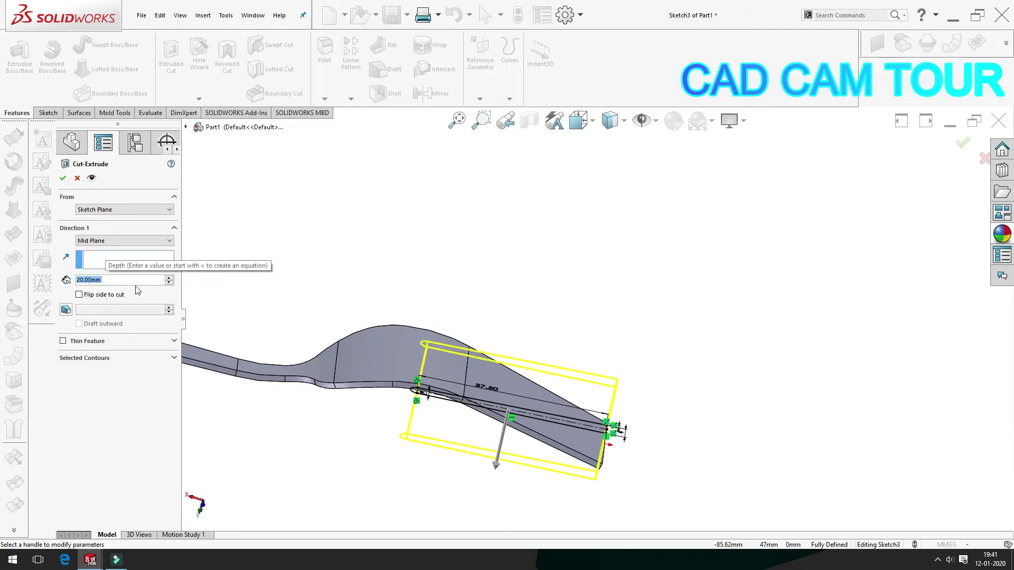
middle_click_drag(324, 380, 328, 328)
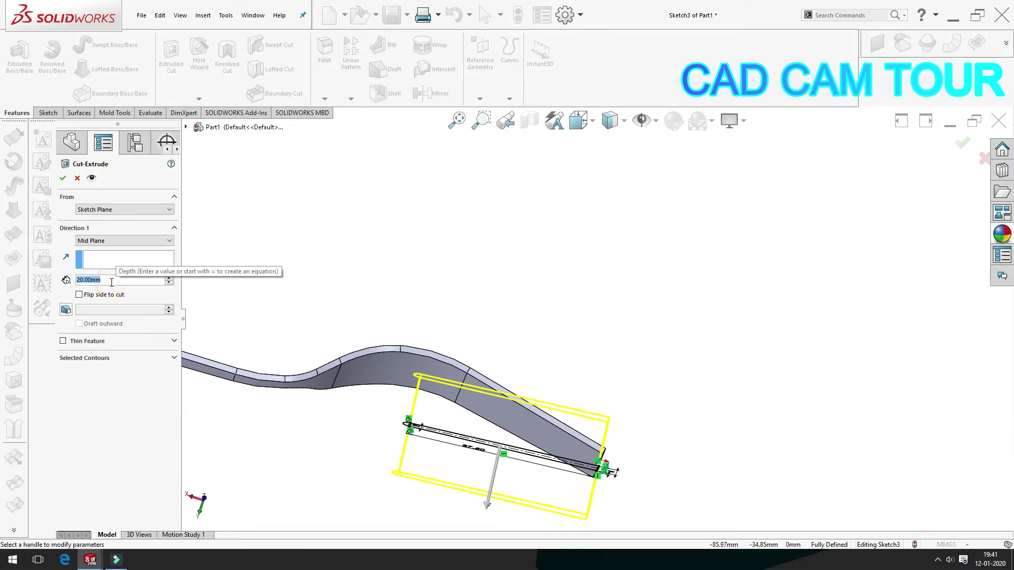
type("30")
key("Return")
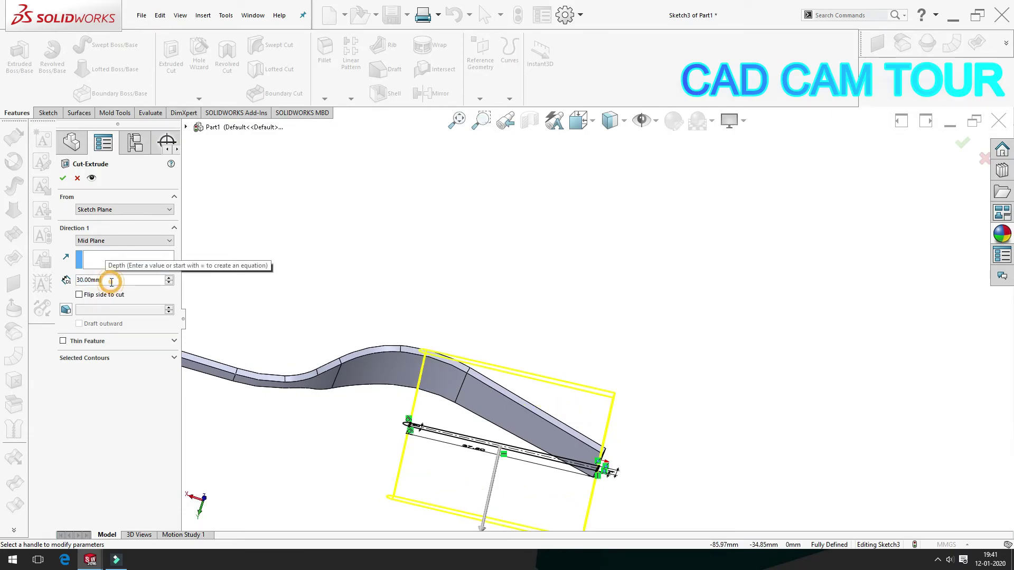
type("70")
key("Return")
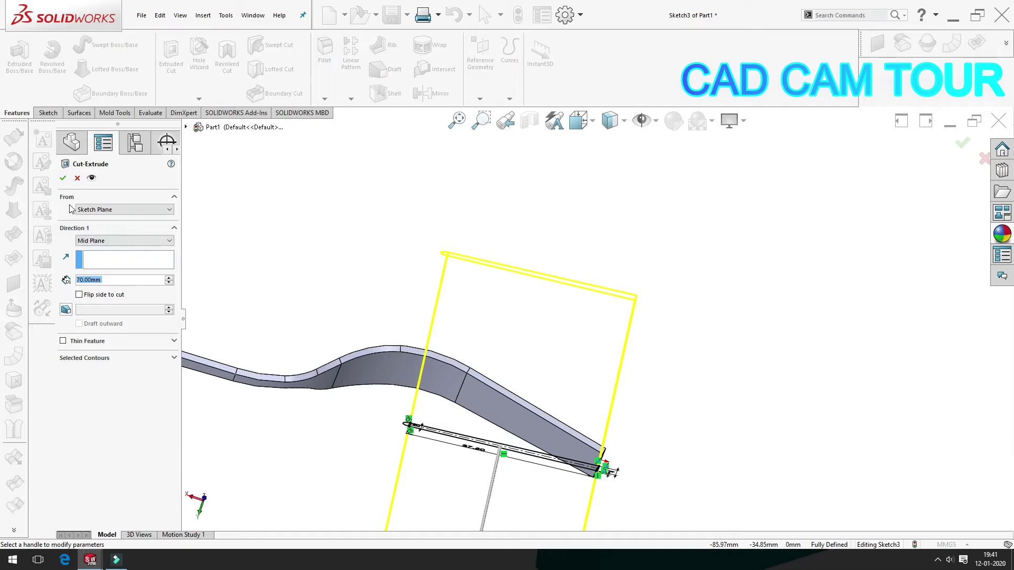
type("40")
key("Return")
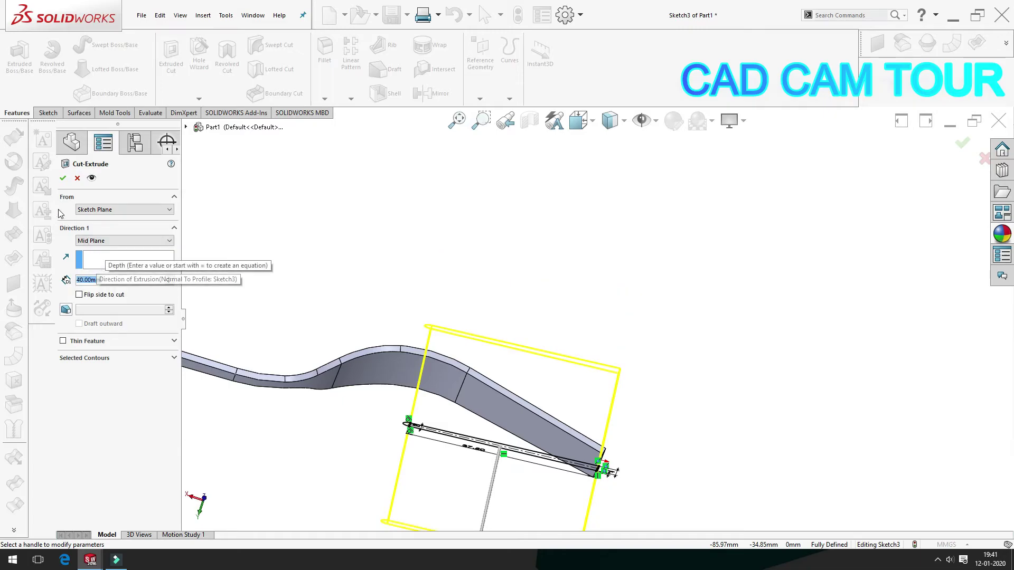
left_click(63, 179)
mouse_move(589, 272)
middle_mouse_down()
mouse_move(524, 313)
mouse_move(480, 504)
mouse_move(369, 464)
mouse_move(280, 447)
mouse_move(335, 460)
mouse_move(584, 333)
mouse_move(446, 350)
mouse_move(393, 322)
mouse_move(392, 403)
middle_mouse_up()
Step: Start a linear pattern along the fork's edge, repeating Cut-Extrude1
scroll(544, 482, "down", 2)
scroll(401, 365, "down", 2)
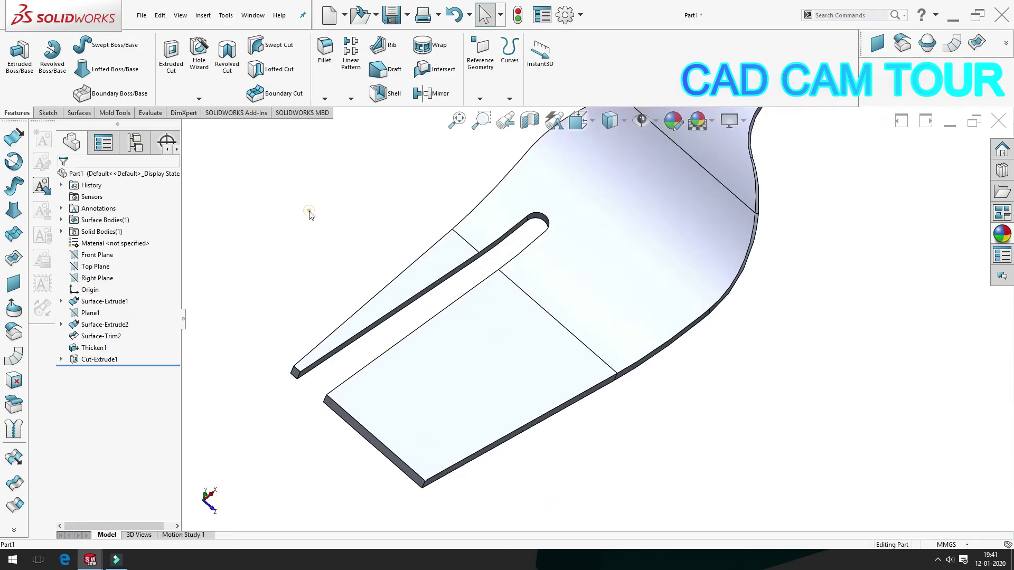
left_click(349, 101)
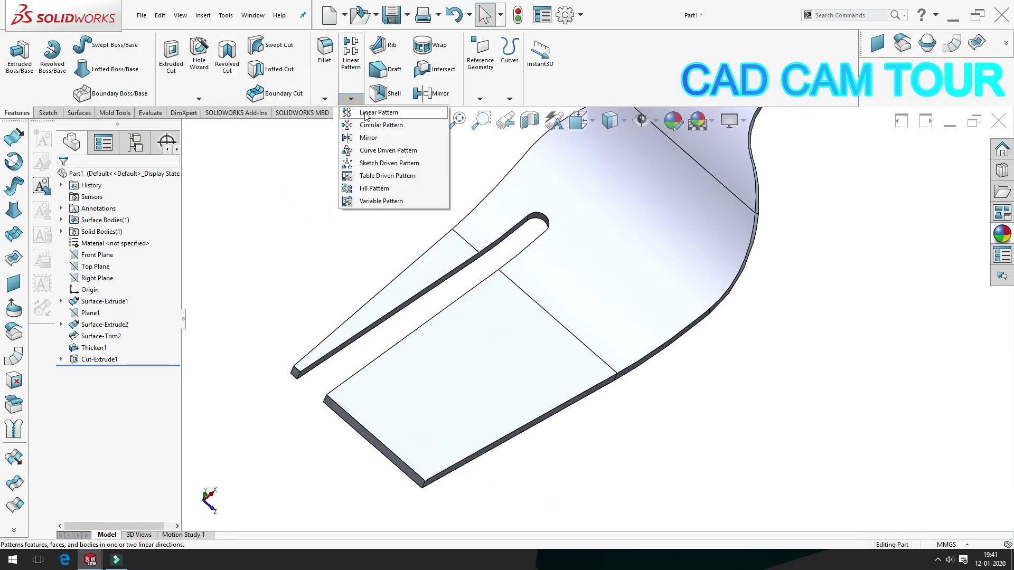
left_click(338, 397)
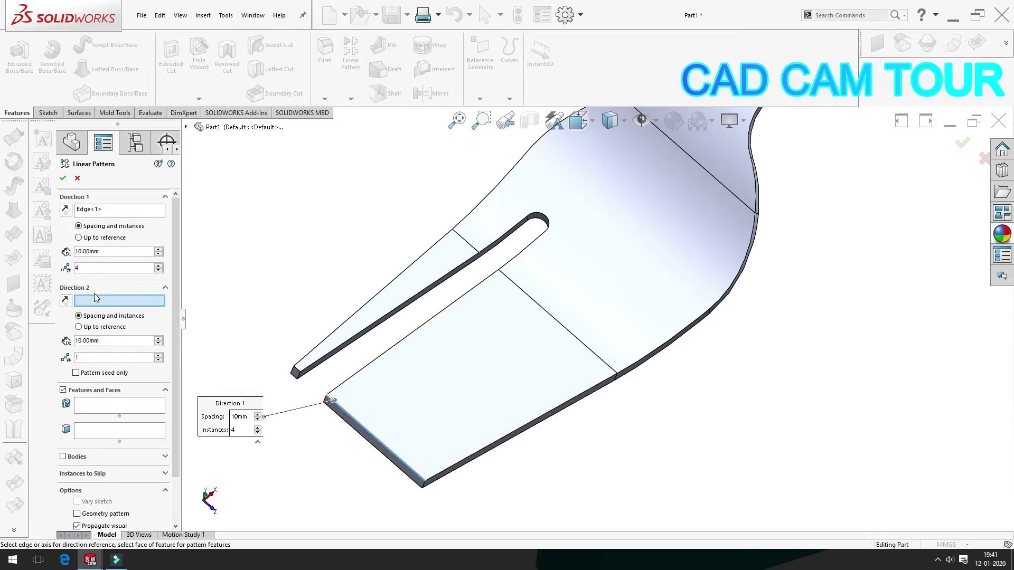
left_click(96, 417)
scroll(259, 375, "down", 3)
left_click(349, 368)
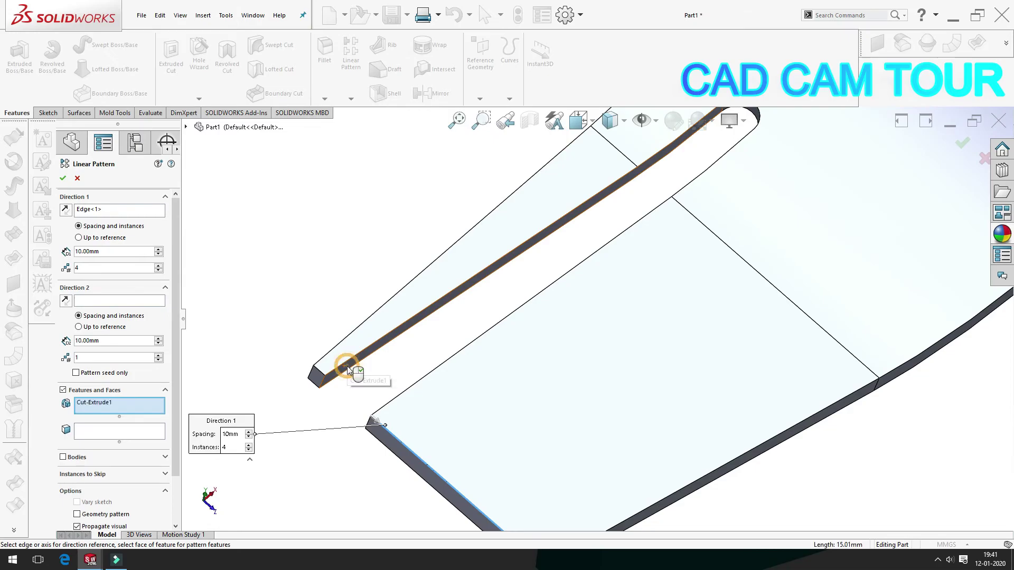
scroll(607, 319, "up", 3)
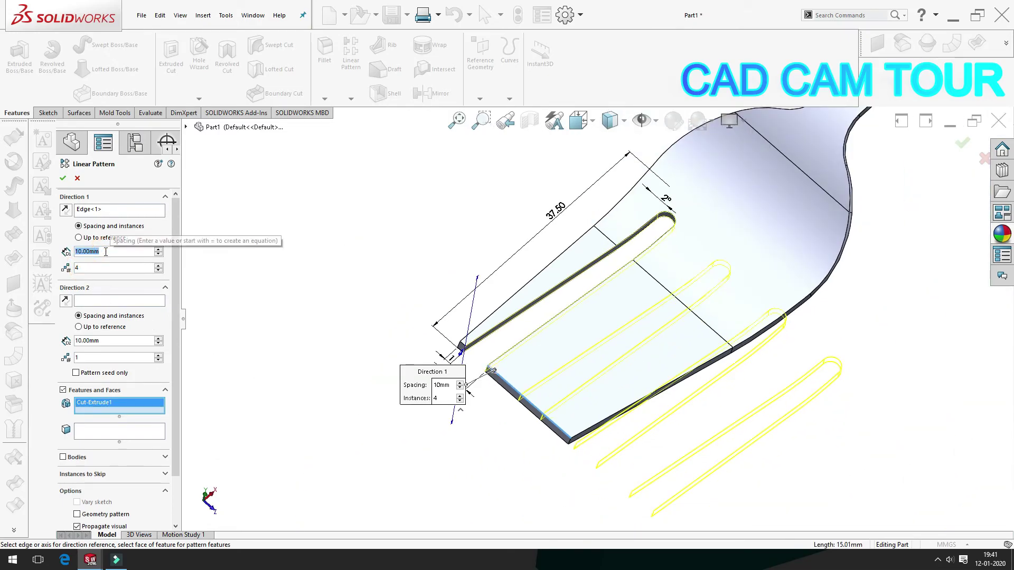
Step: Set the pattern to 4.5 mm spacing with 4 instances and accept it
type("4")
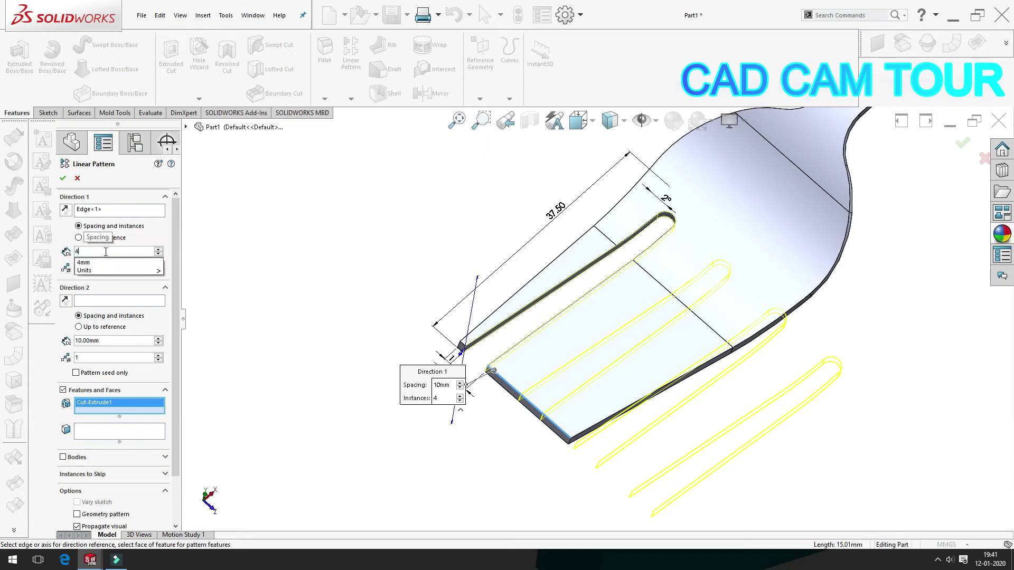
key("Return")
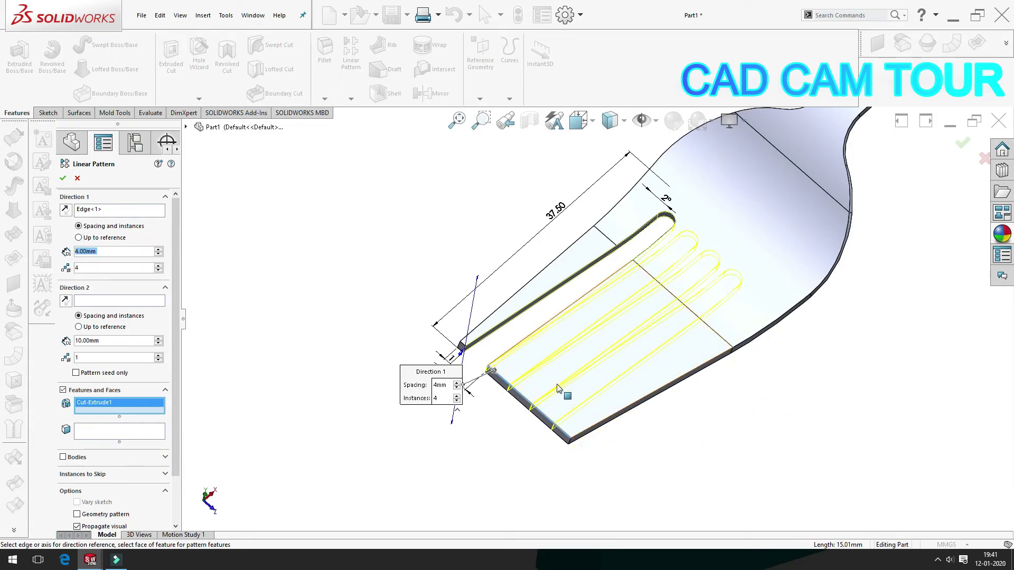
scroll(565, 396, "down", 3)
middle_click_drag(475, 391, 471, 444)
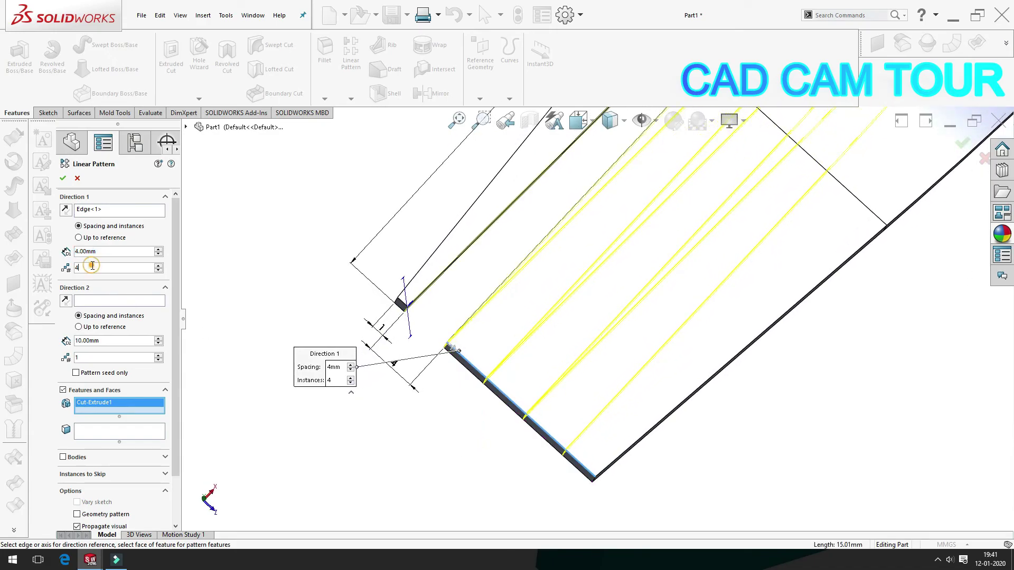
type("4.5")
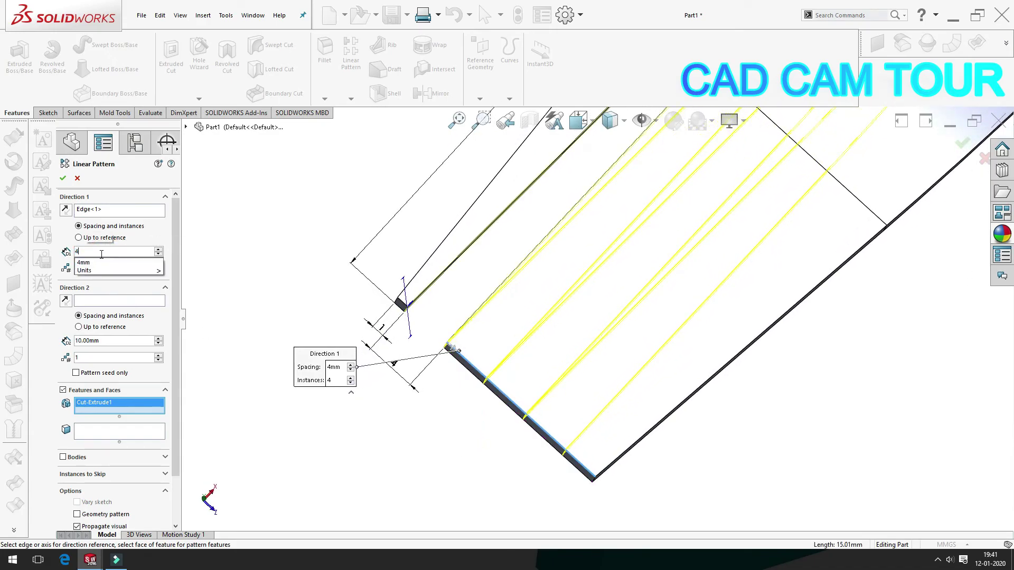
key("Return")
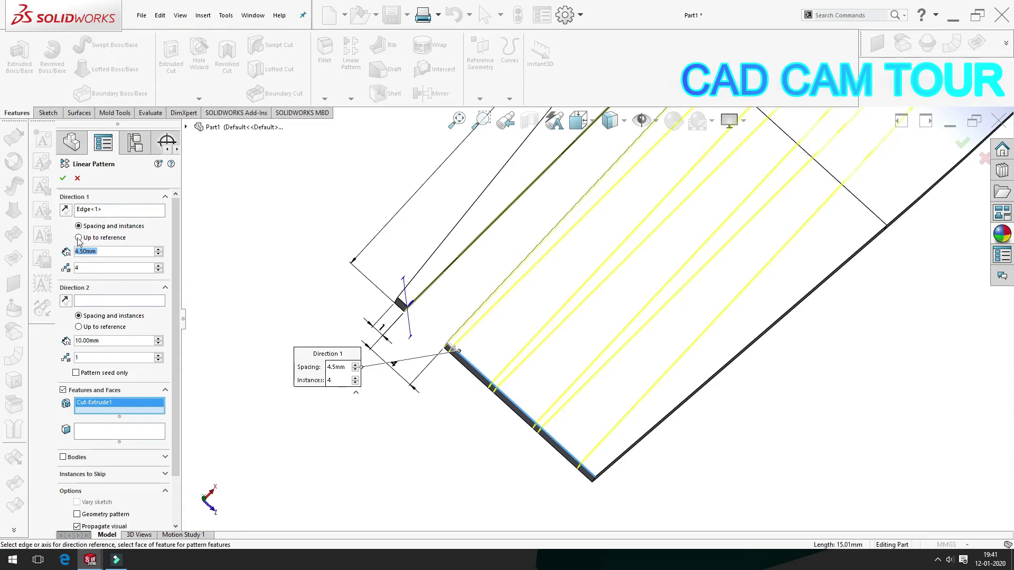
left_click(63, 180)
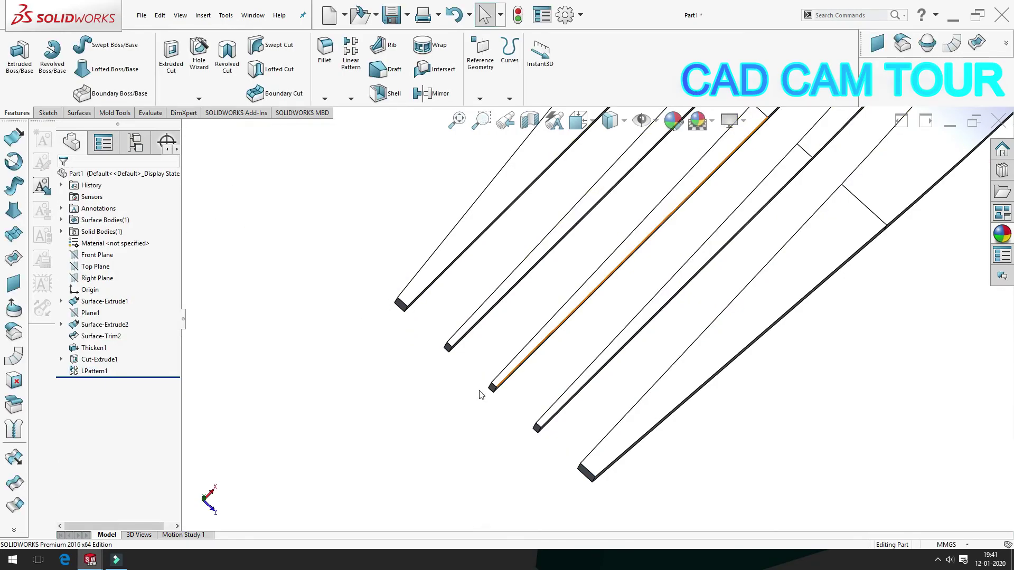
scroll(581, 316, "up", 5)
scroll(662, 231, "down", 1)
scroll(523, 404, "down", 2)
scroll(412, 375, "down", 2)
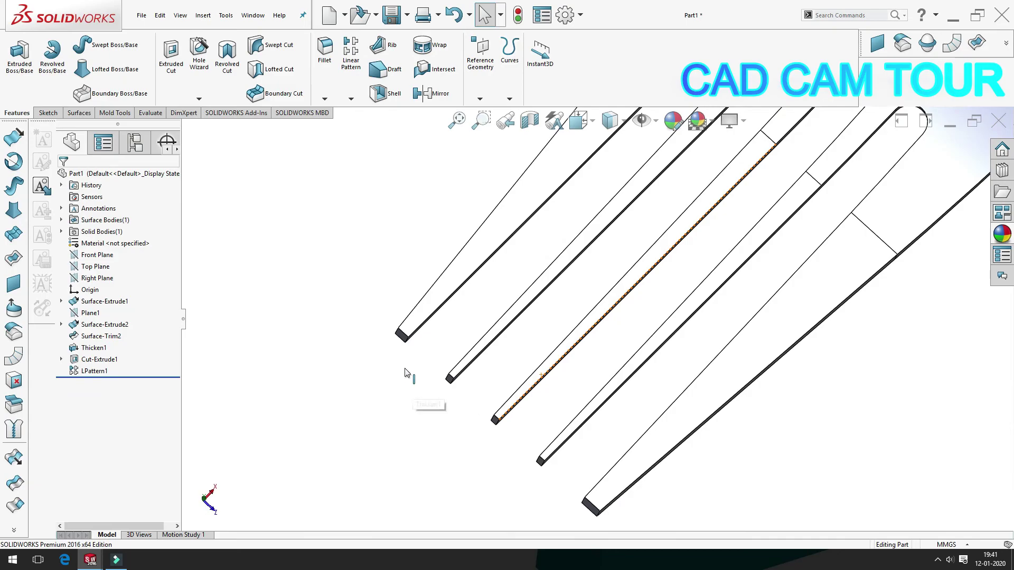
left_click(402, 336)
scroll(406, 356, "up", 1)
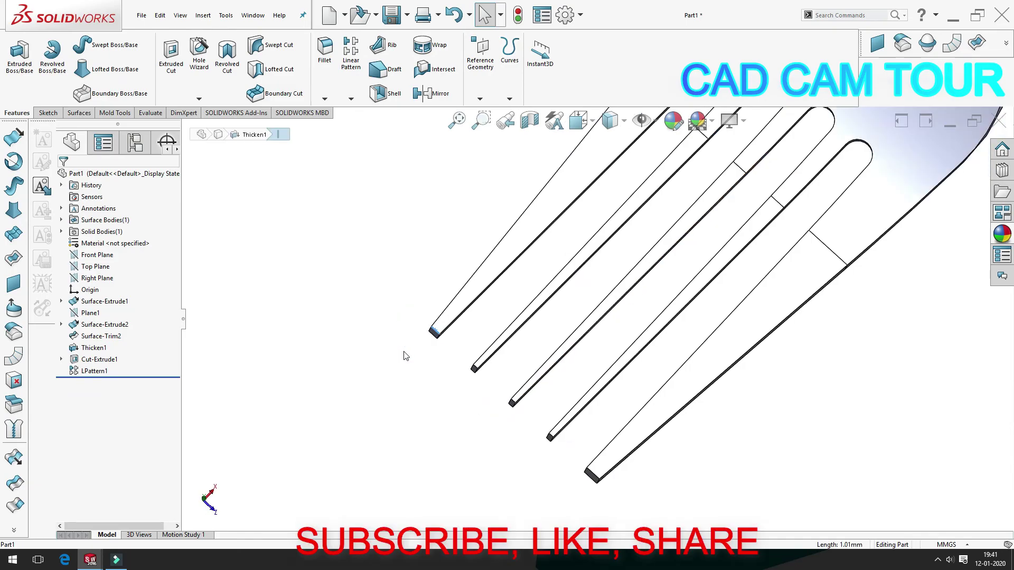
Step: Edit LPattern1 and change its spacing to 4.60 mm
left_click(439, 443)
left_click(90, 373)
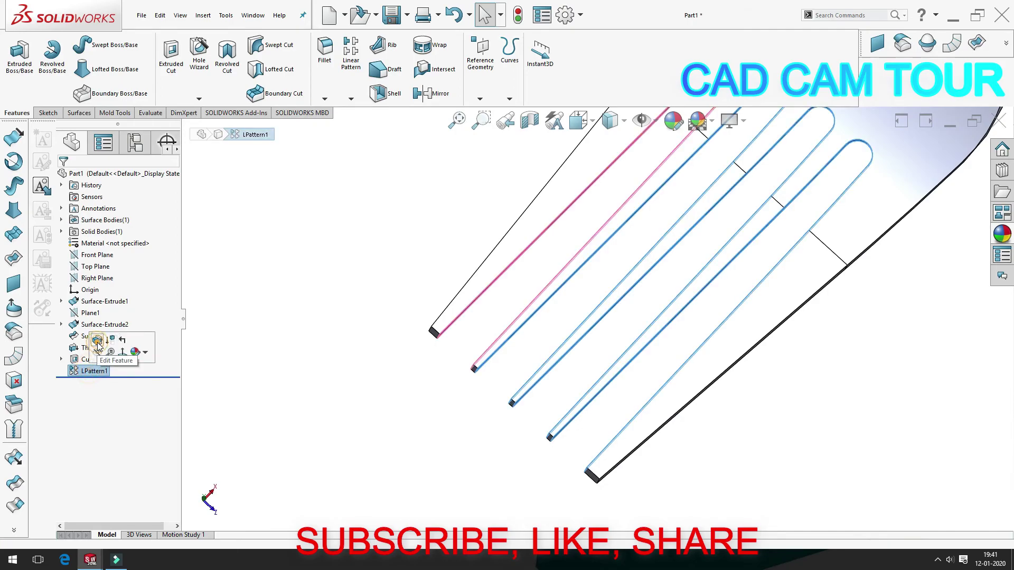
left_click(82, 344)
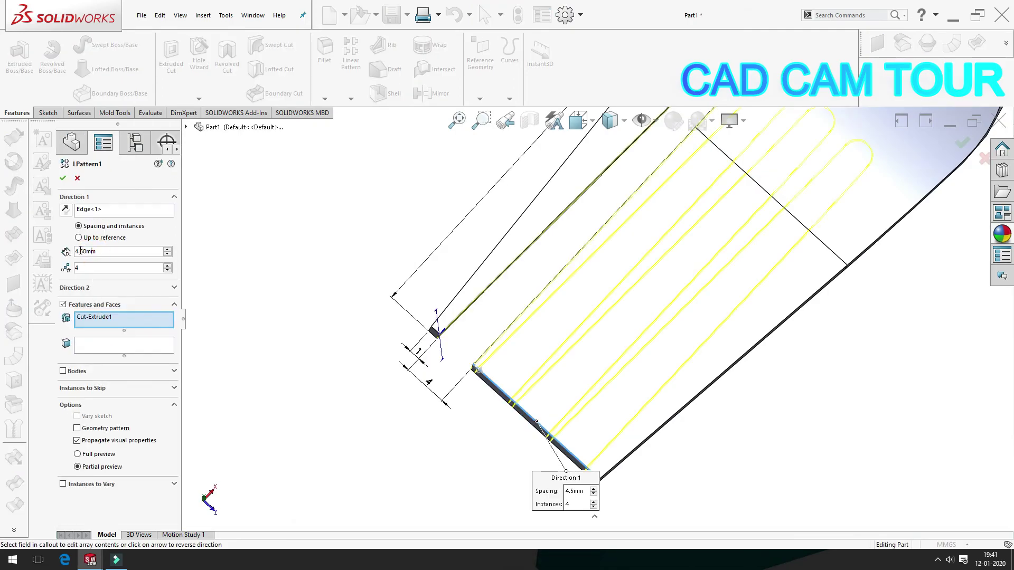
scroll(107, 255, "up", 1)
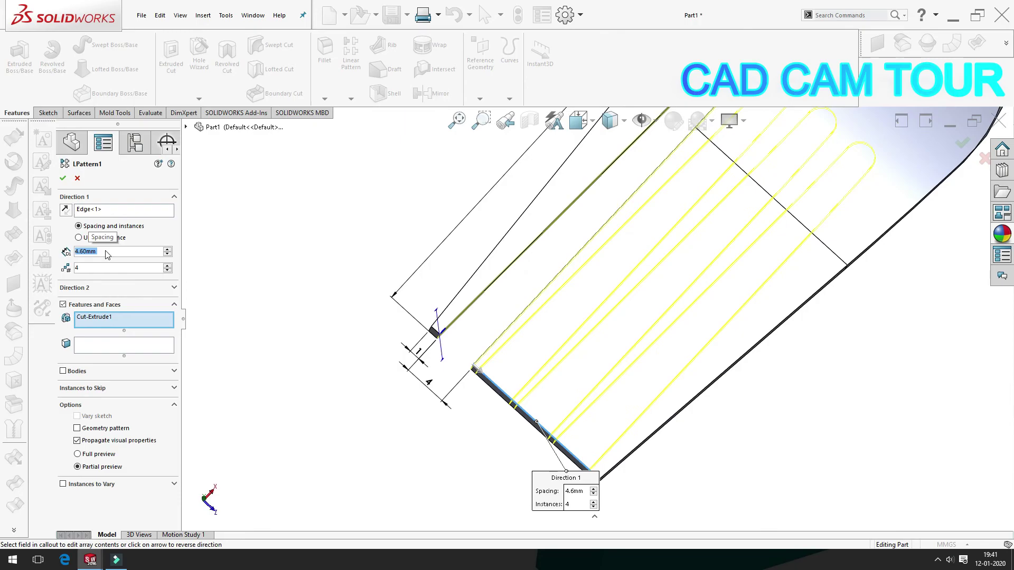
left_click(62, 178)
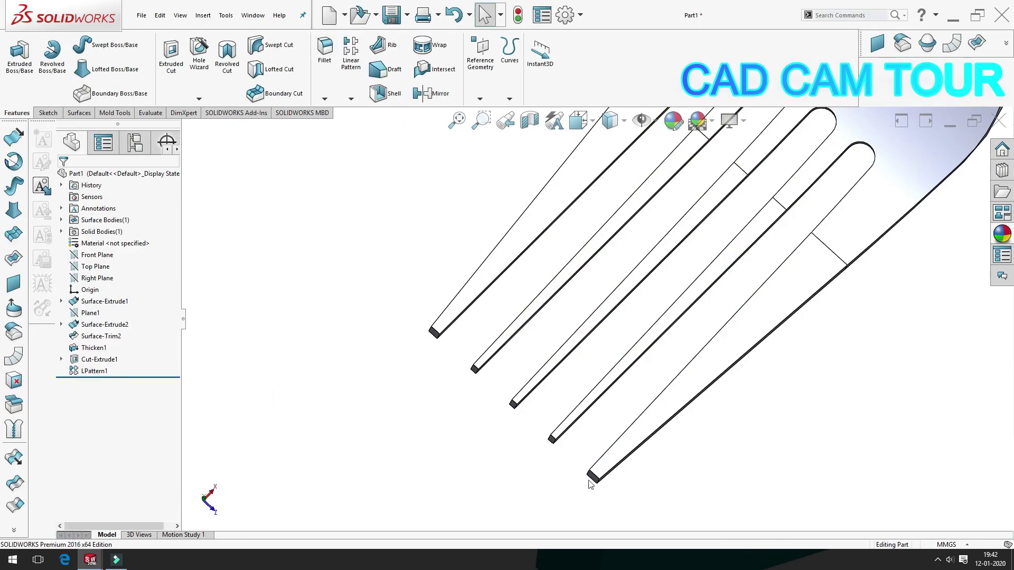
Step: Orbit the fork into an oblique view and set the display style to Shaded without edges
left_click(336, 415)
left_click(356, 362)
scroll(421, 356, "up", 5)
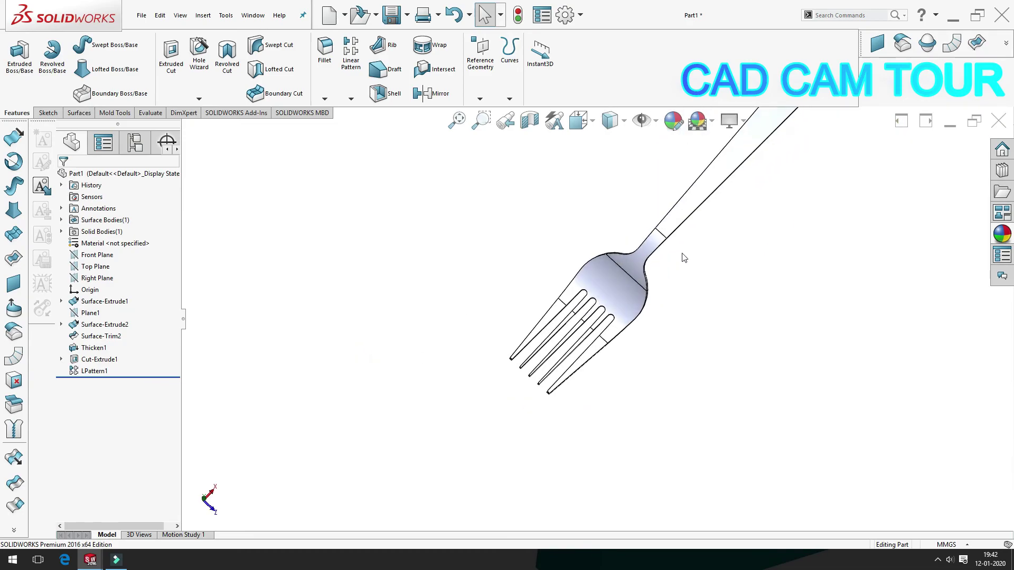
scroll(687, 250, "up", 3)
scroll(512, 363, "down", 3)
scroll(659, 288, "up", 2)
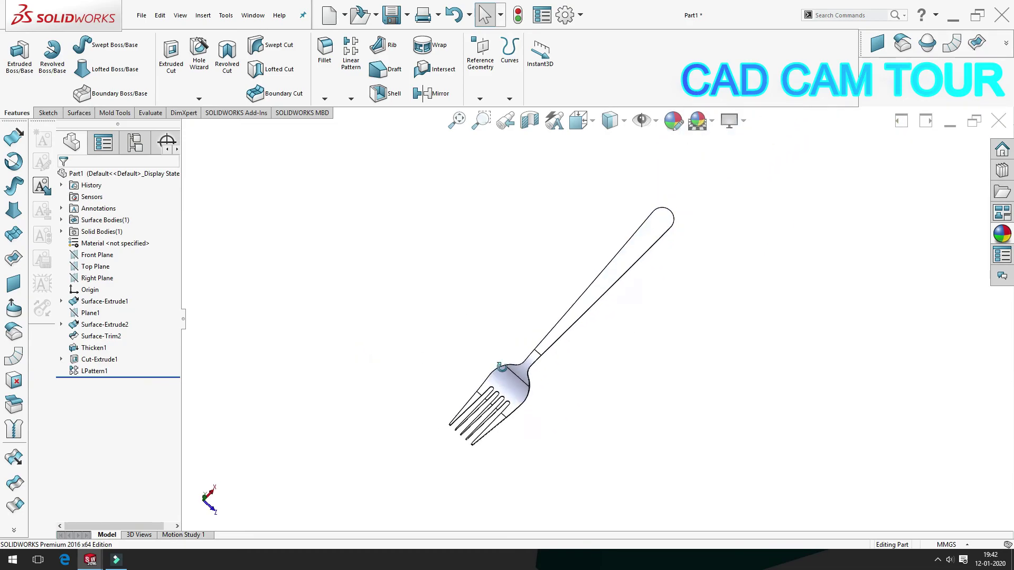
mouse_move(502, 366)
middle_mouse_down()
mouse_move(459, 280)
mouse_move(459, 324)
middle_mouse_up()
scroll(585, 328, "down", 3)
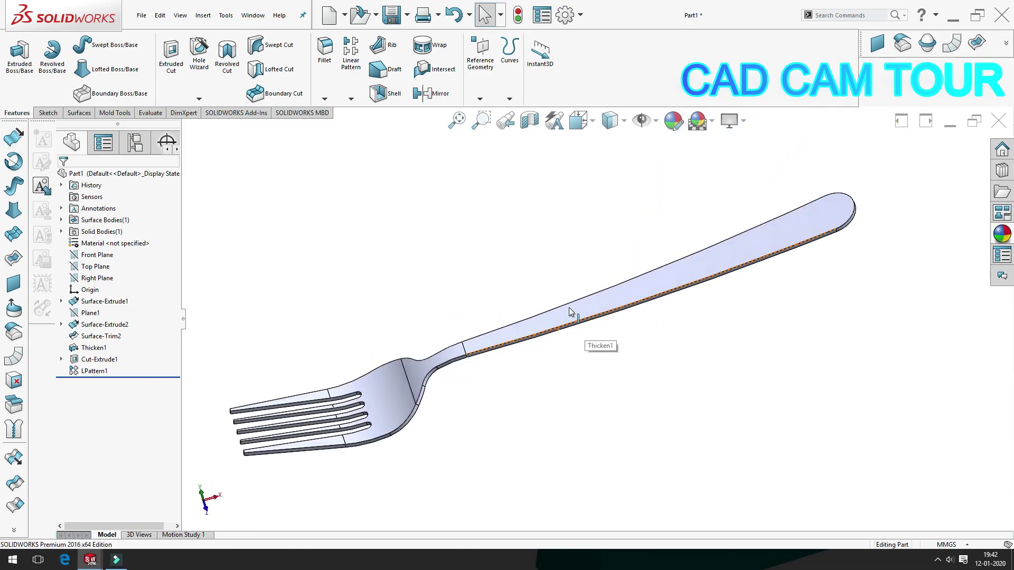
left_click(611, 120)
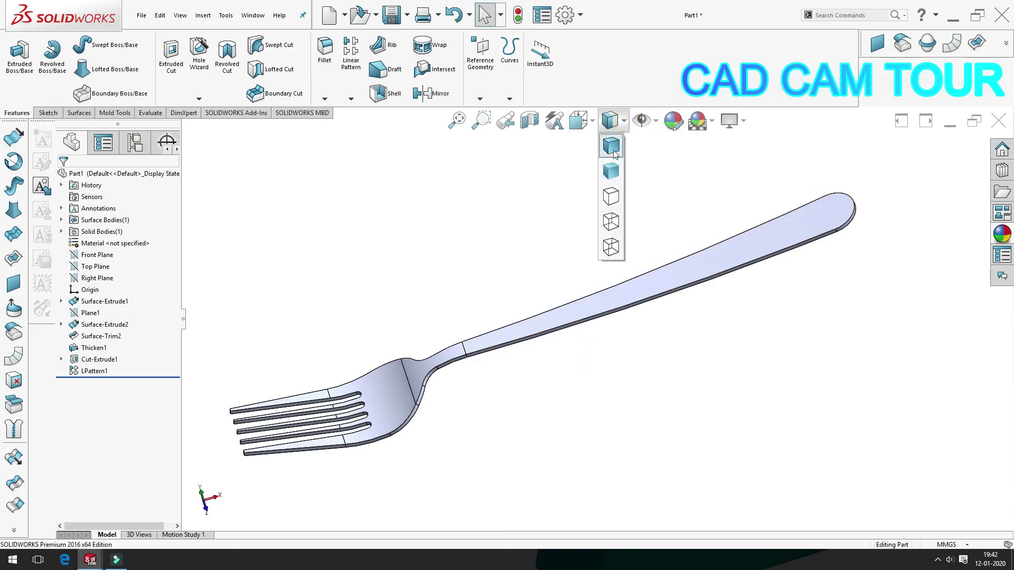
left_click(612, 171)
Step: Apply a yellow appearance (RGB 192, 192, 0) to the whole fork part
right_click(569, 312)
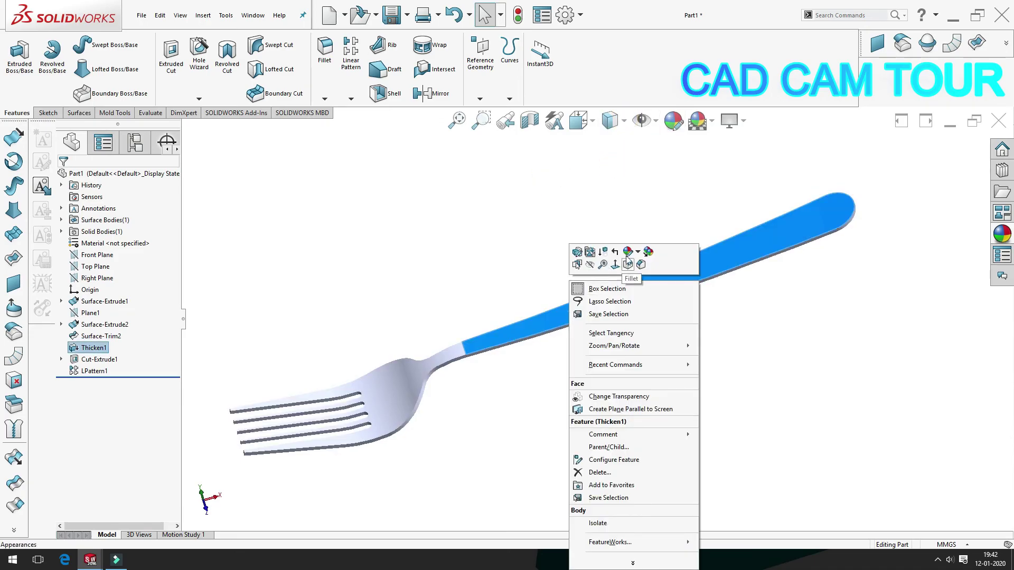
left_click(638, 252)
left_click(651, 298)
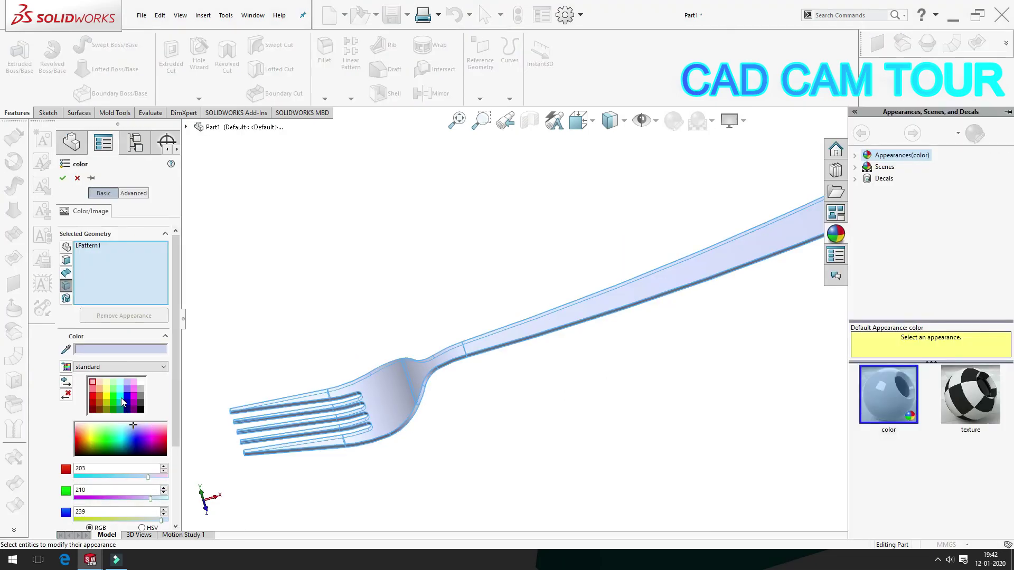
left_click(141, 399)
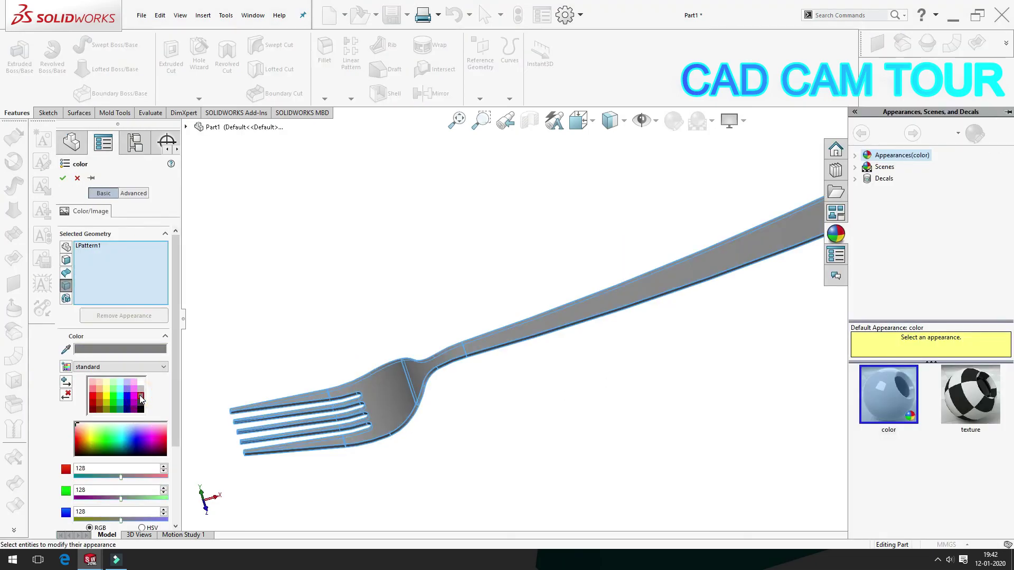
left_click(141, 390)
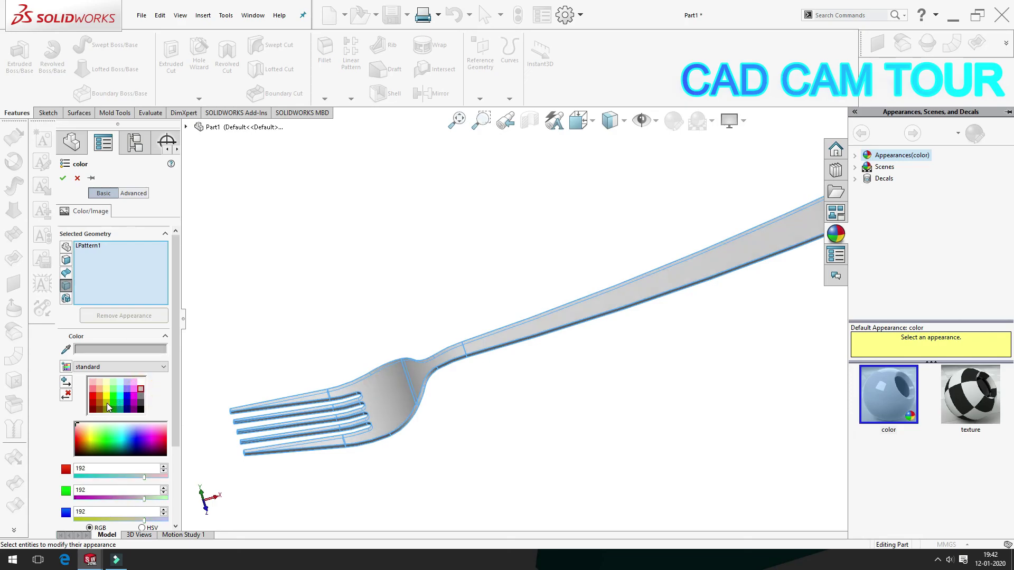
left_click(108, 407)
left_click(264, 282)
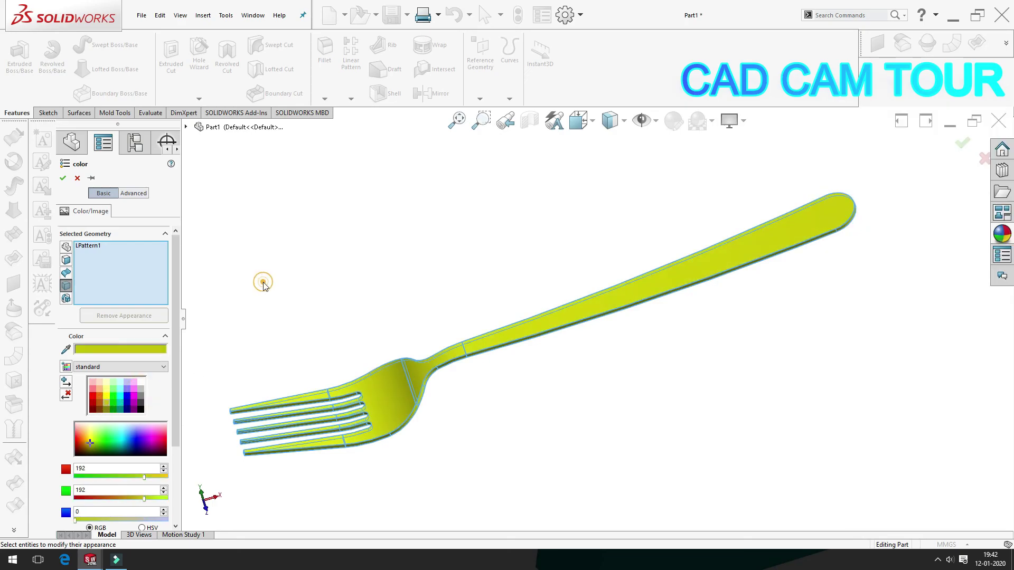
left_click(63, 178)
mouse_move(353, 220)
middle_mouse_down()
mouse_move(369, 252)
mouse_move(459, 281)
mouse_move(466, 301)
mouse_move(442, 245)
mouse_move(443, 200)
mouse_move(462, 212)
mouse_move(461, 242)
middle_mouse_up()
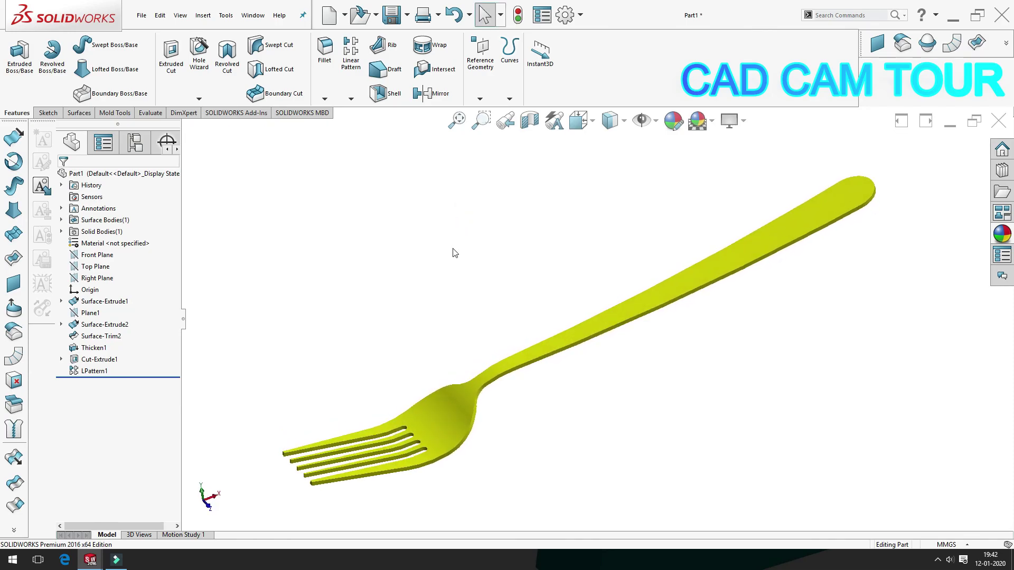